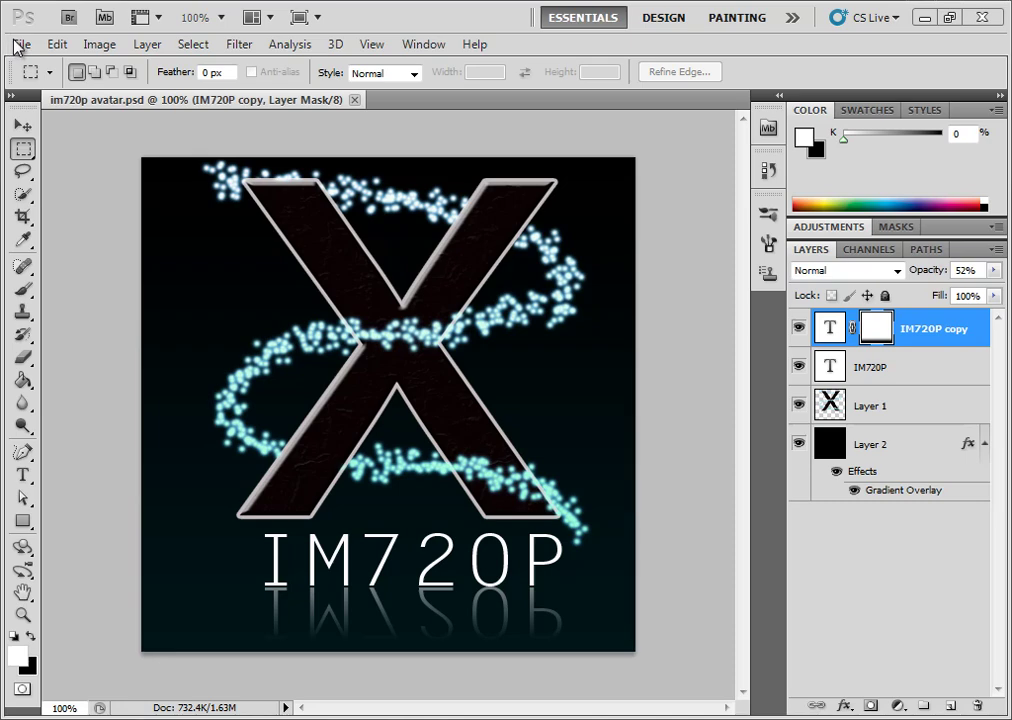
# Step: Create a new 500 × 500 pixel RGB document at 72 pixels/inch and fill its background with black
pyautogui.click(19, 44)
pyautogui.click(33, 64)
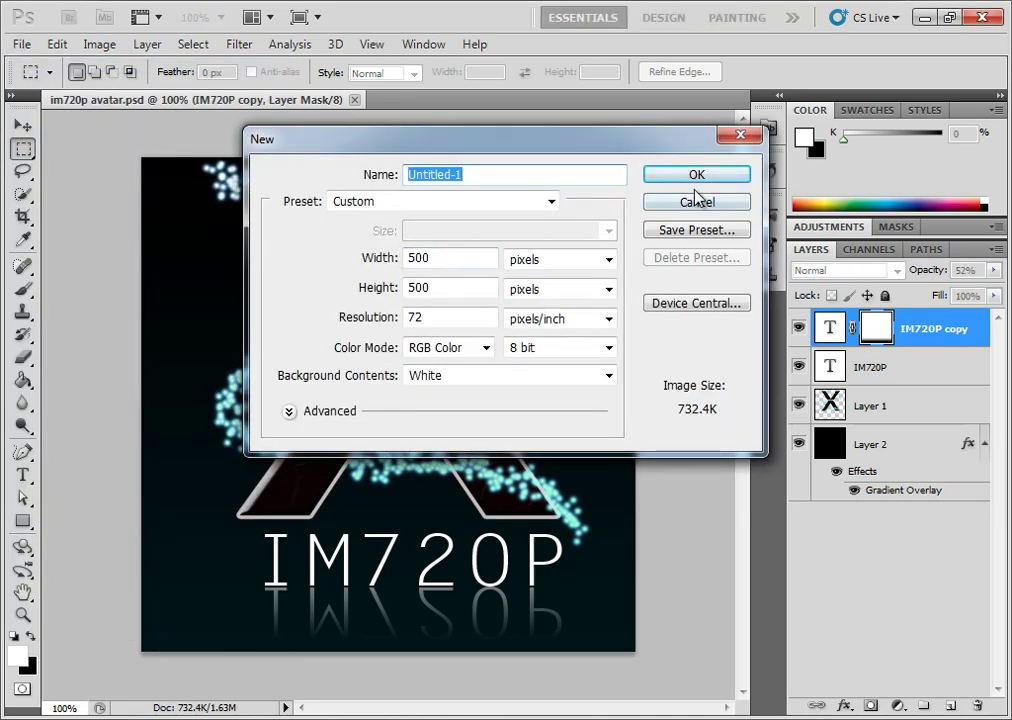
pyautogui.click(691, 175)
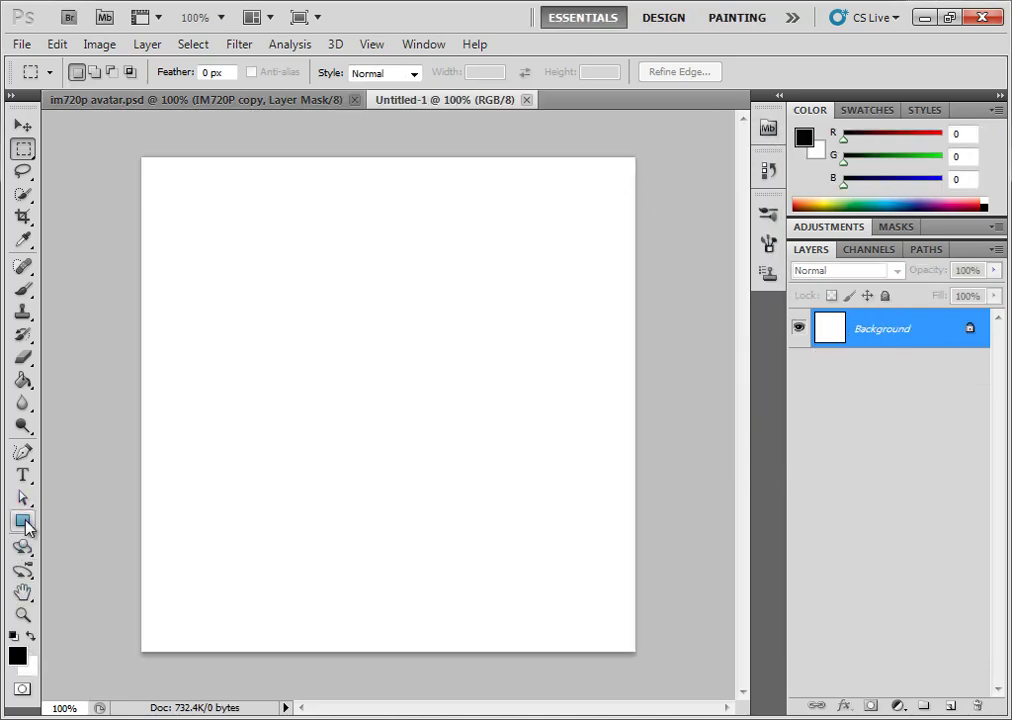
pyautogui.click(23, 382)
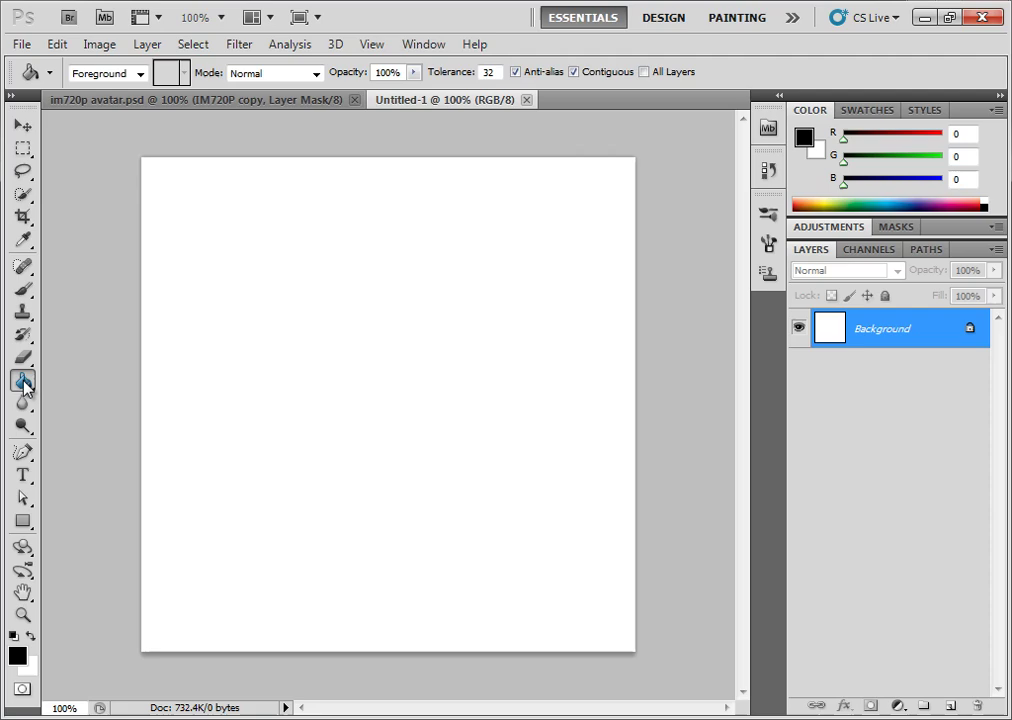
pyautogui.click(294, 392)
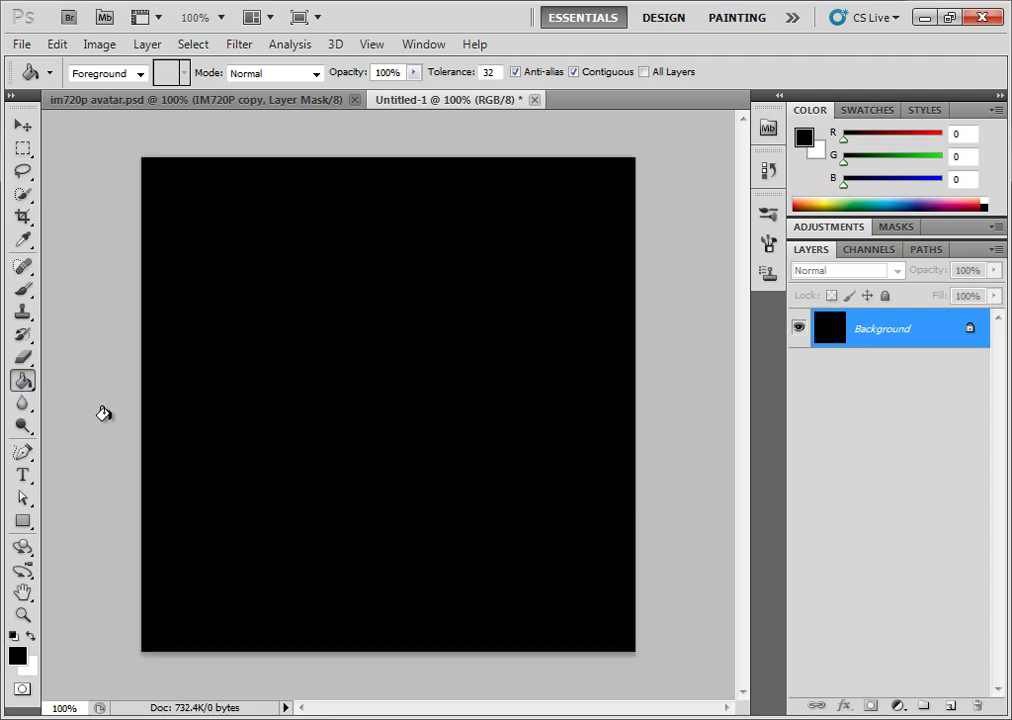
# Step: Add the text "X" on a new layer in 95 pt Utsaah Regular and move it near the canvas's upper centre
pyautogui.click(23, 475)
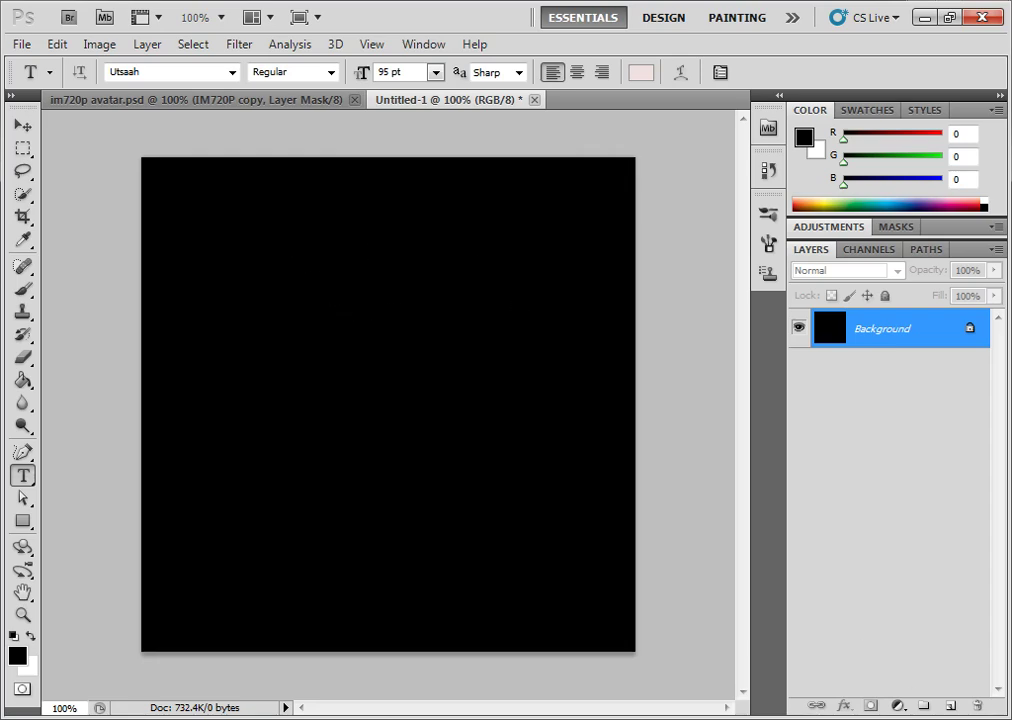
pyautogui.click(952, 706)
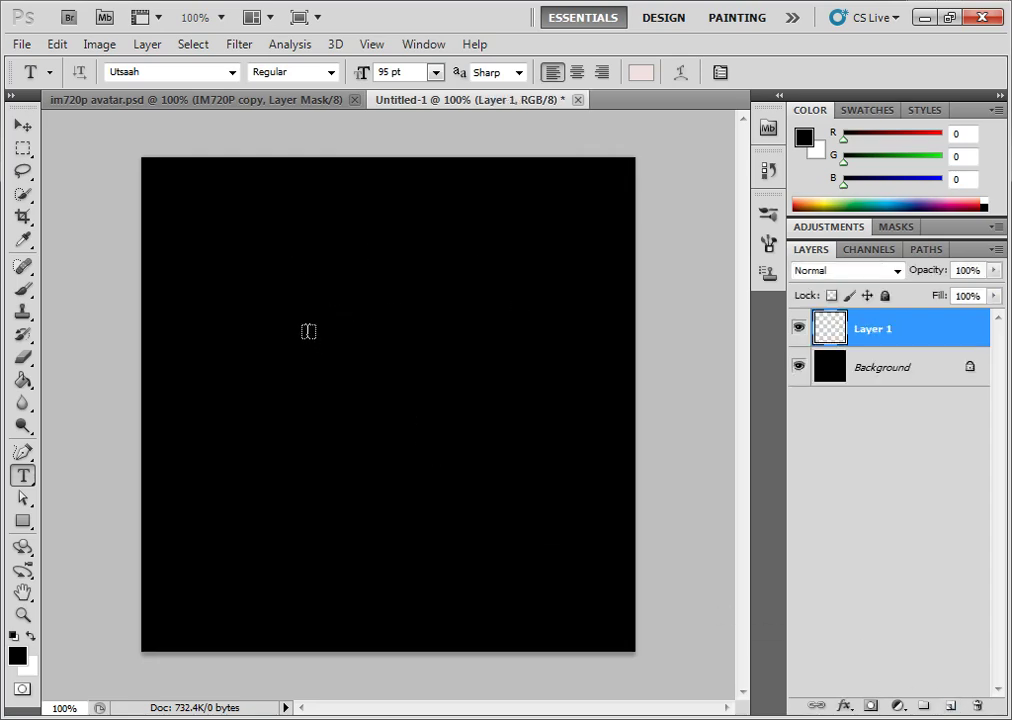
pyautogui.click(308, 331)
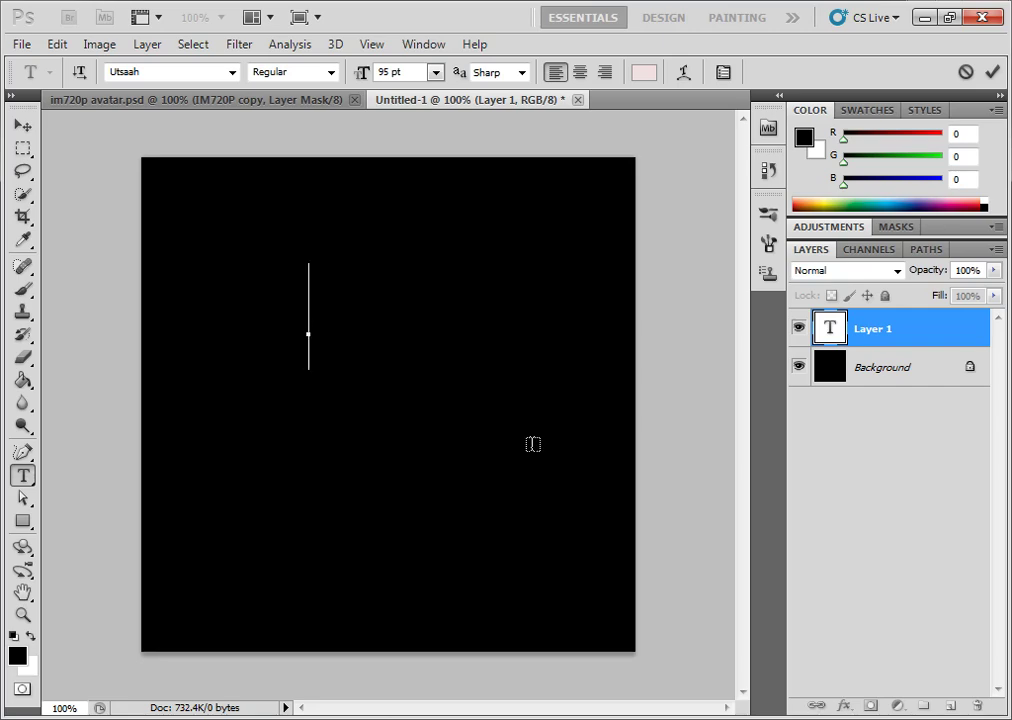
pyautogui.write('X')
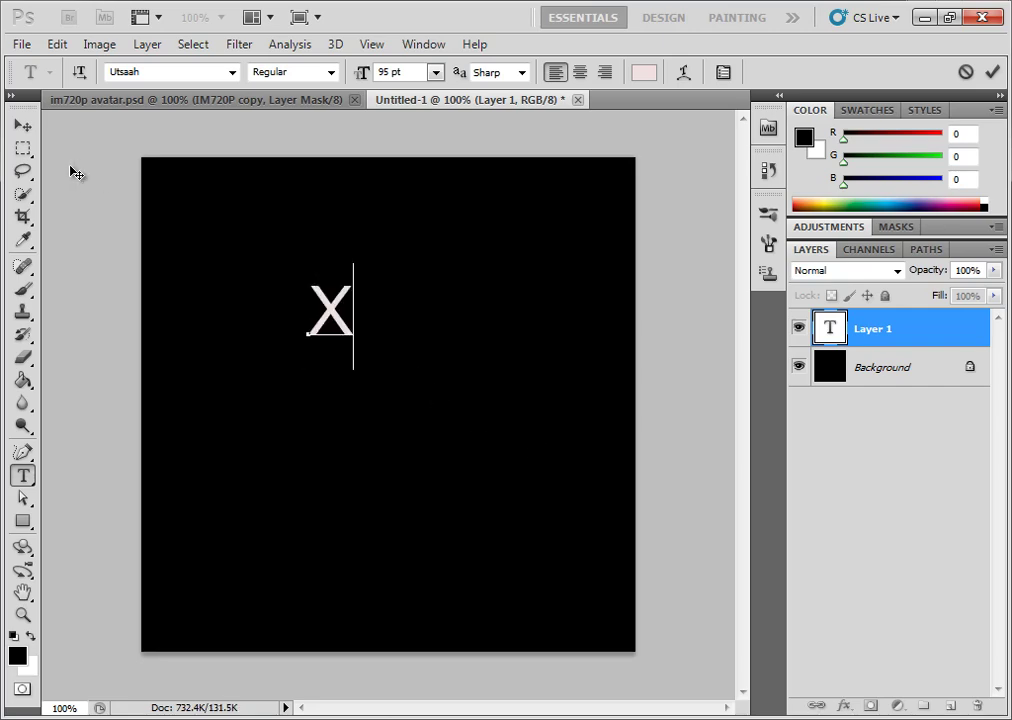
pyautogui.click(24, 125)
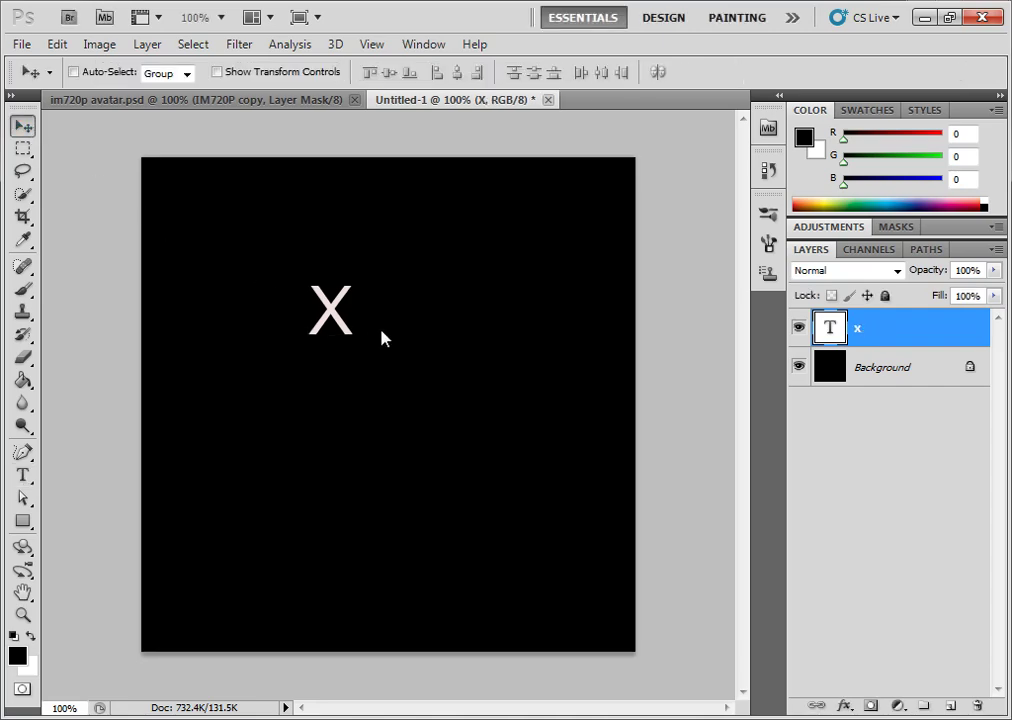
pyautogui.moveTo(364, 316); pyautogui.dragTo(403, 335)
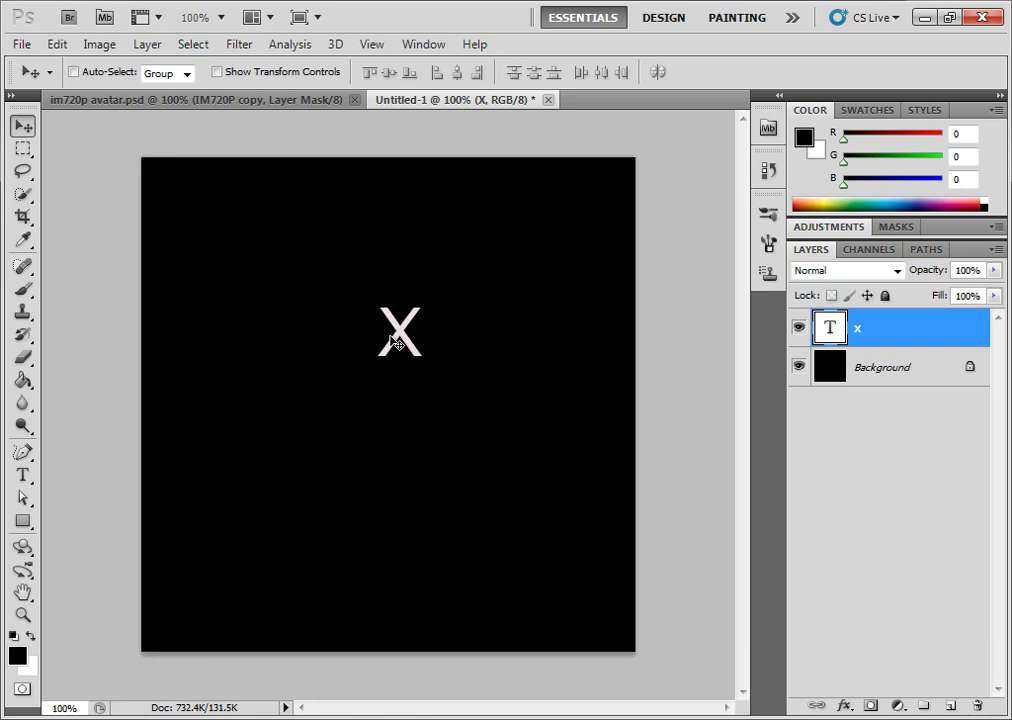
pyautogui.hotkey('ctrl', 't')
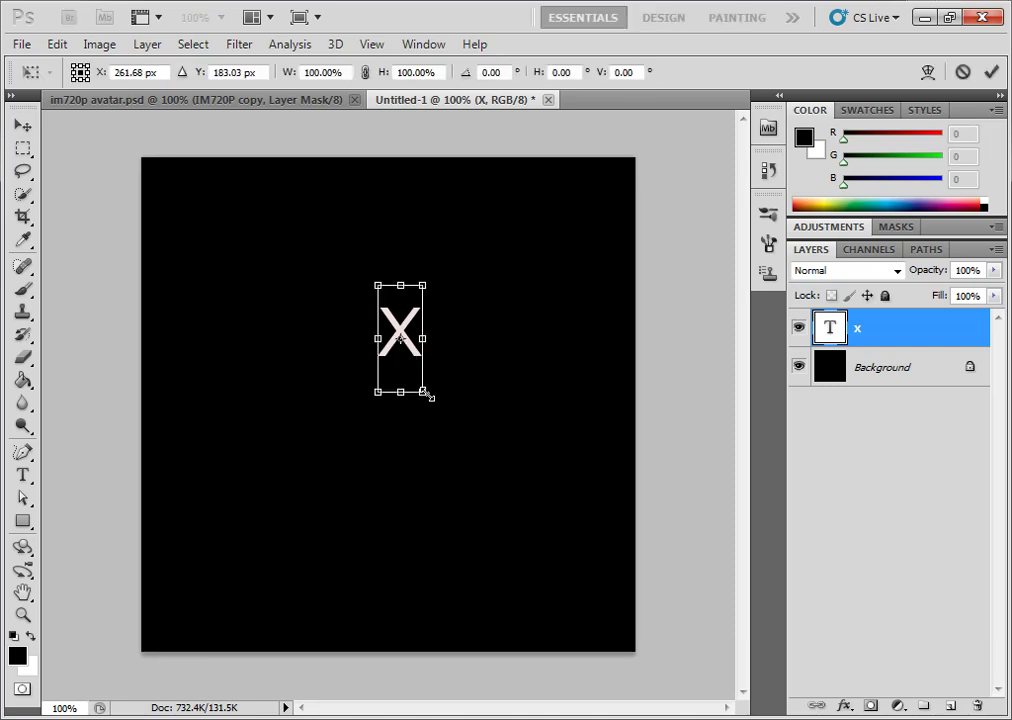
pyautogui.moveTo(447, 436); pyautogui.dragTo(705, 719)
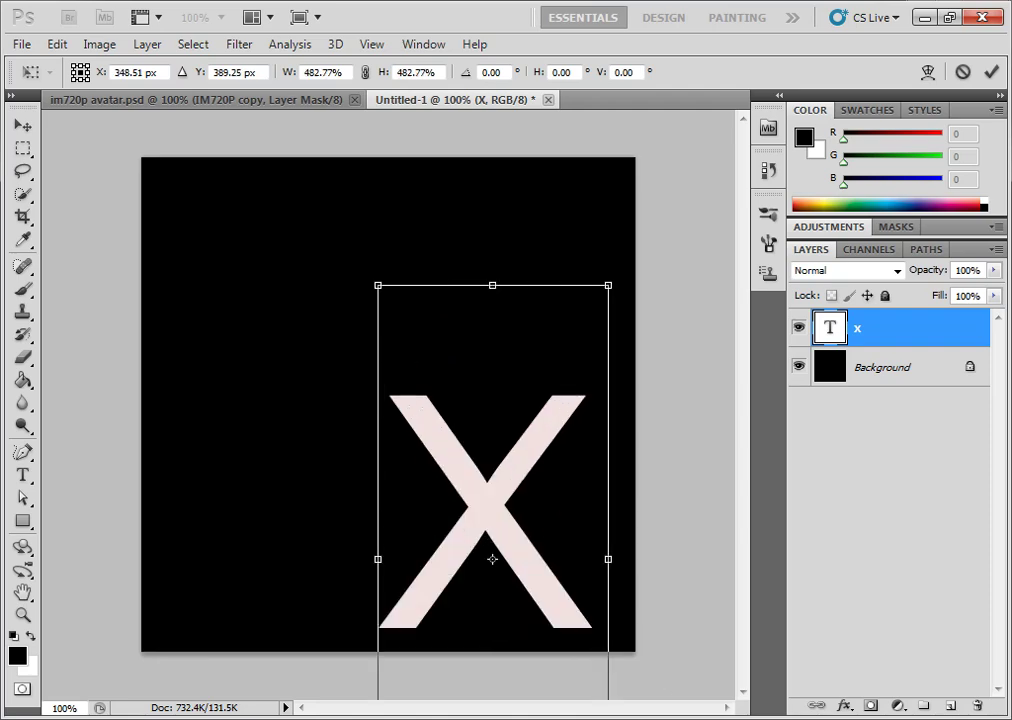
pyautogui.moveTo(562, 545); pyautogui.dragTo(398, 386)
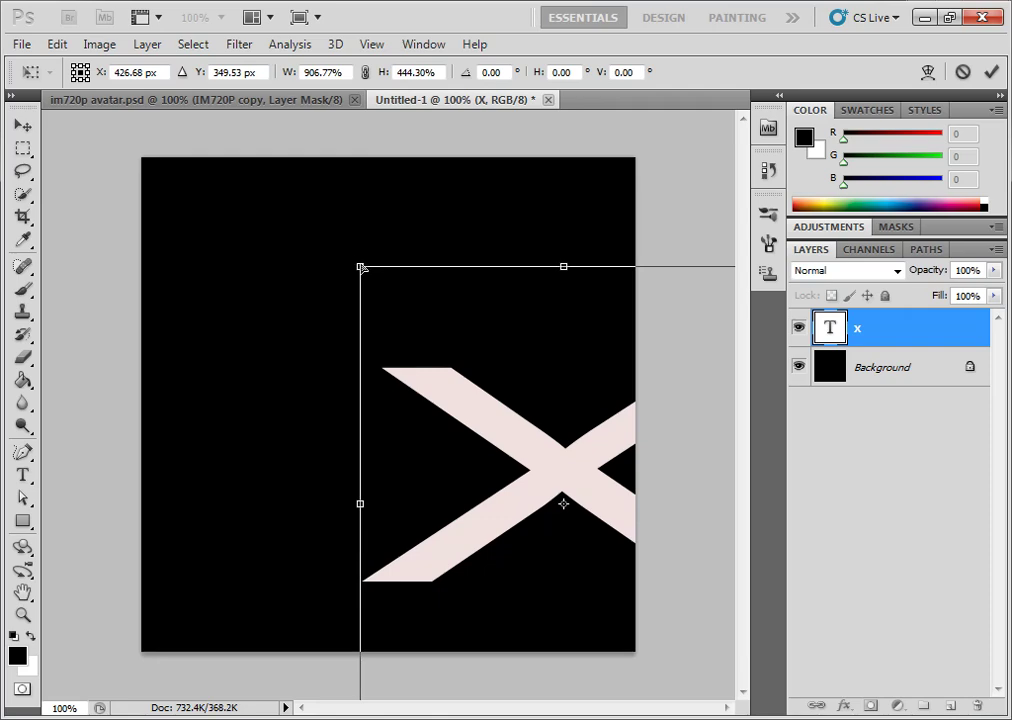
pyautogui.click(22, 124)
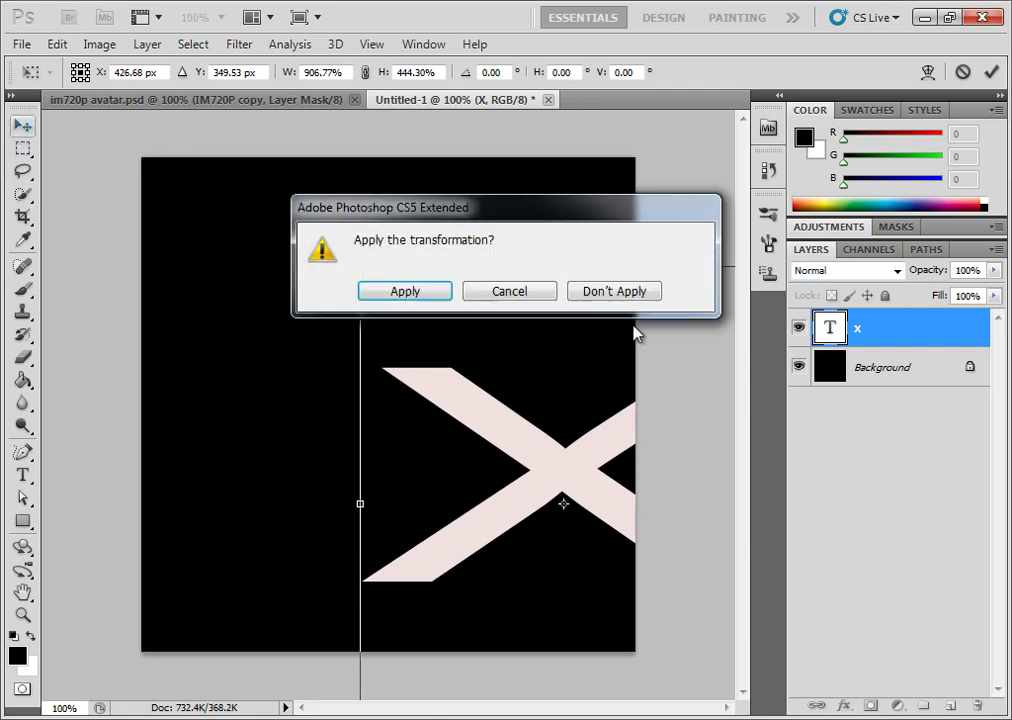
pyautogui.click(613, 292)
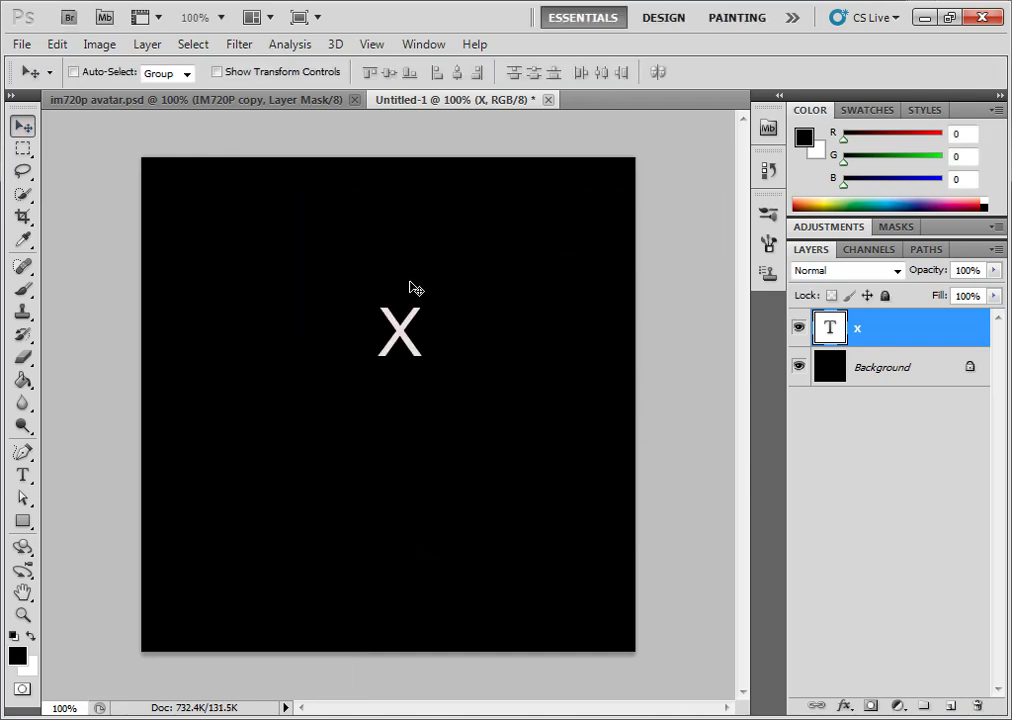
# Step: Scale the X proportionally to about 687% with Free Transform and place it in the canvas's upper middle
pyautogui.hotkey('ctrl', 't')
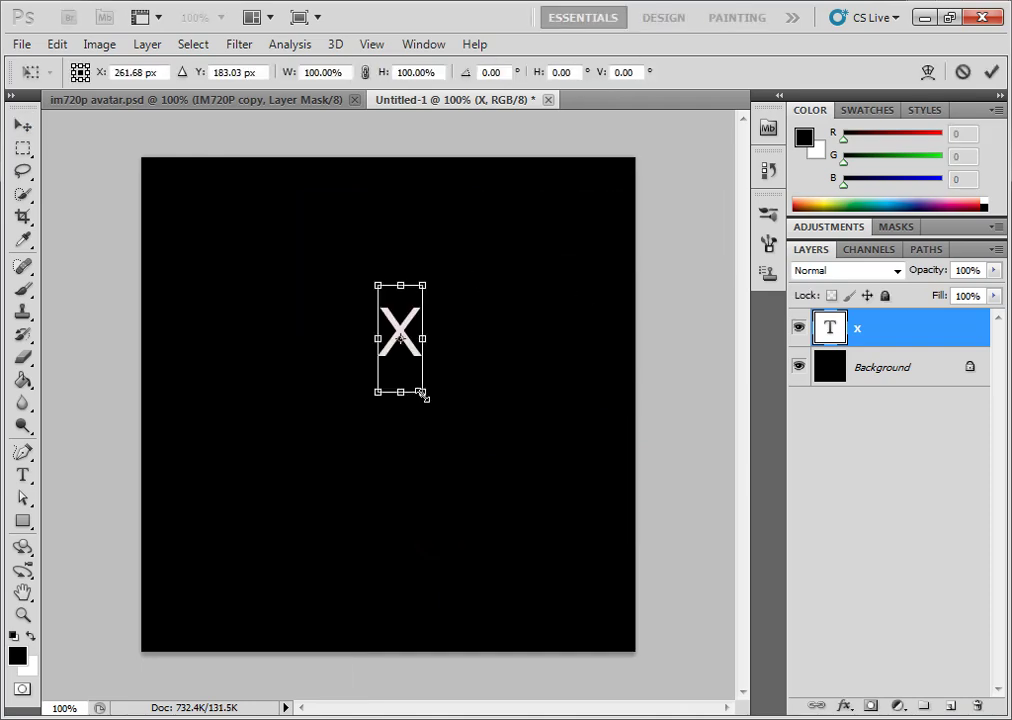
pyautogui.moveTo(678, 673); pyautogui.dragTo(684, 679)
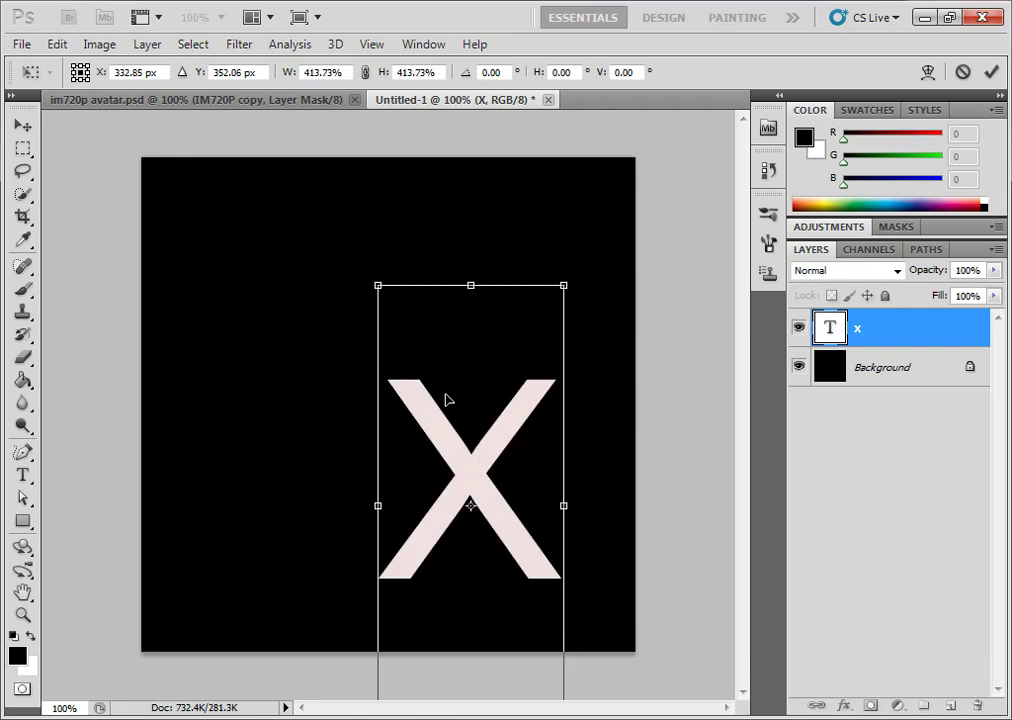
pyautogui.moveTo(447, 399); pyautogui.dragTo(323, 228)
pyautogui.moveTo(404, 486); pyautogui.dragTo(407, 520)
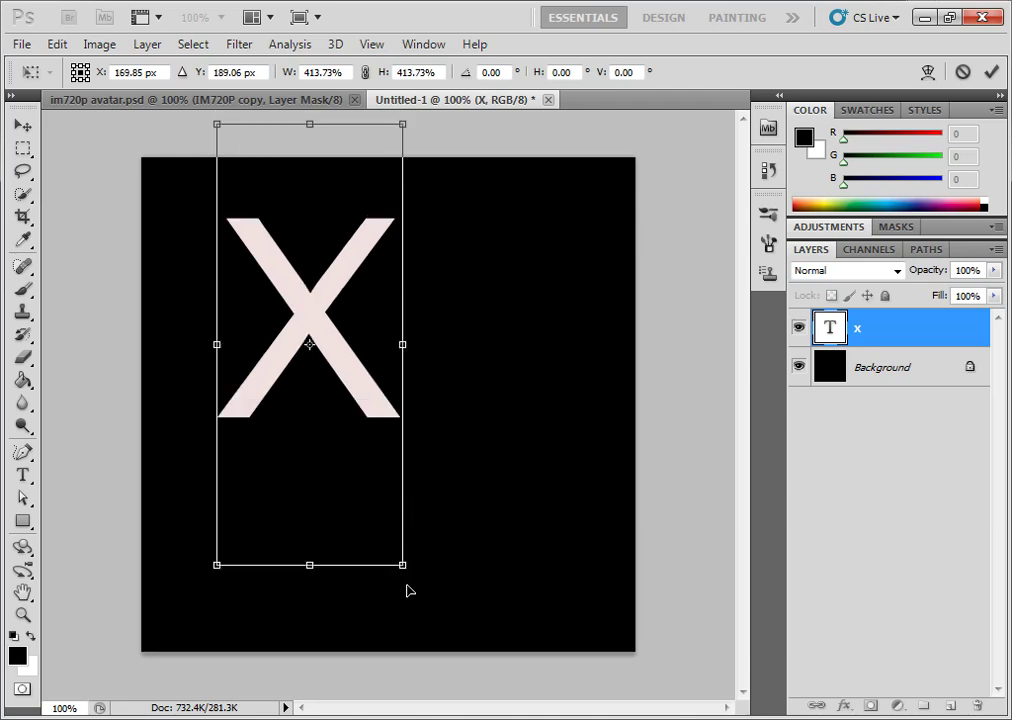
pyautogui.moveTo(509, 657); pyautogui.dragTo(730, 710)
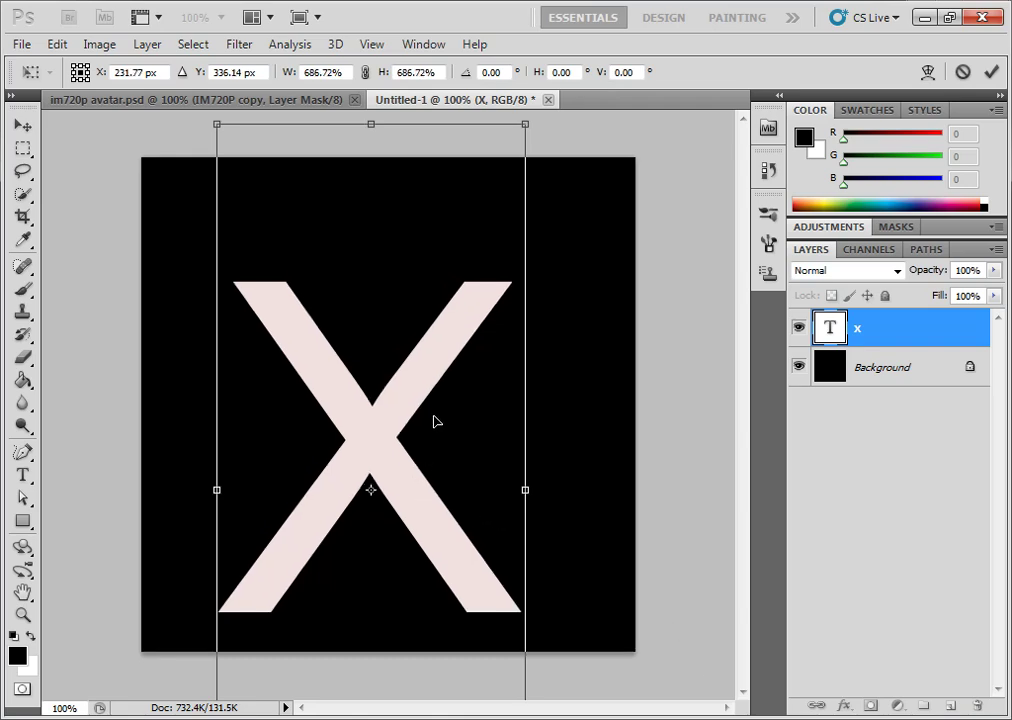
pyautogui.moveTo(434, 420); pyautogui.dragTo(424, 384)
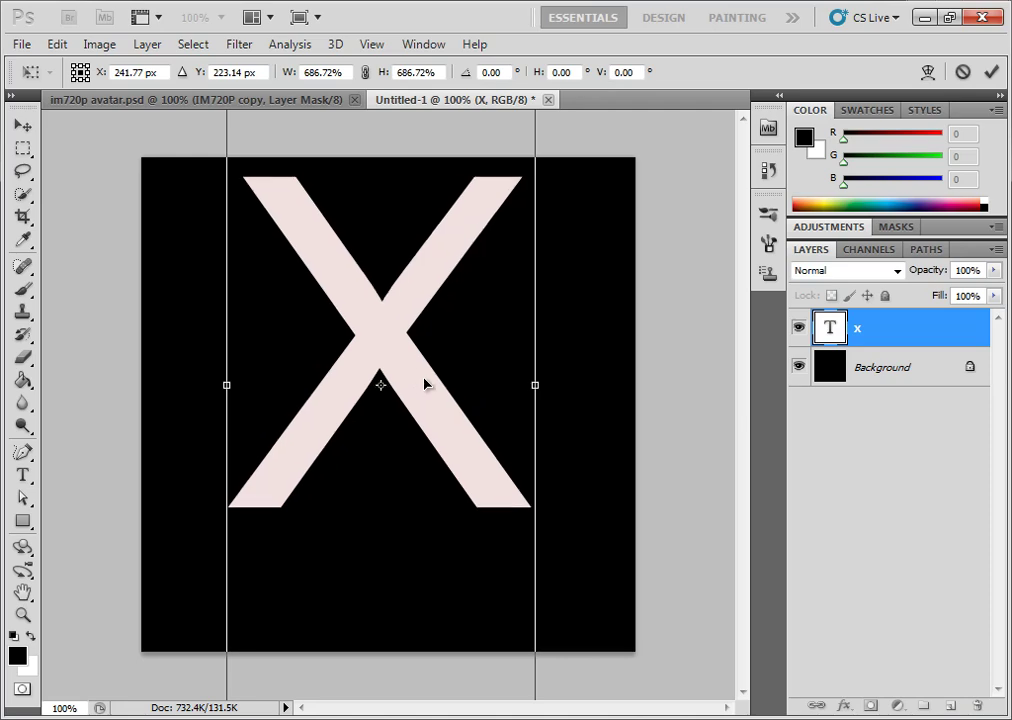
pyautogui.click(22, 125)
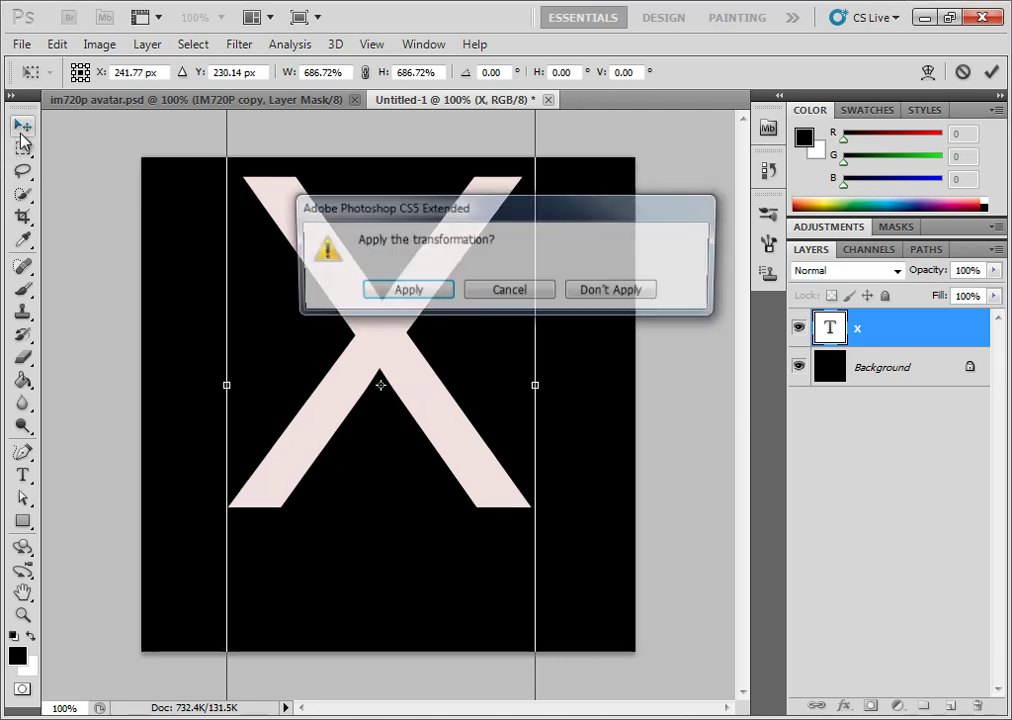
pyautogui.click(430, 287)
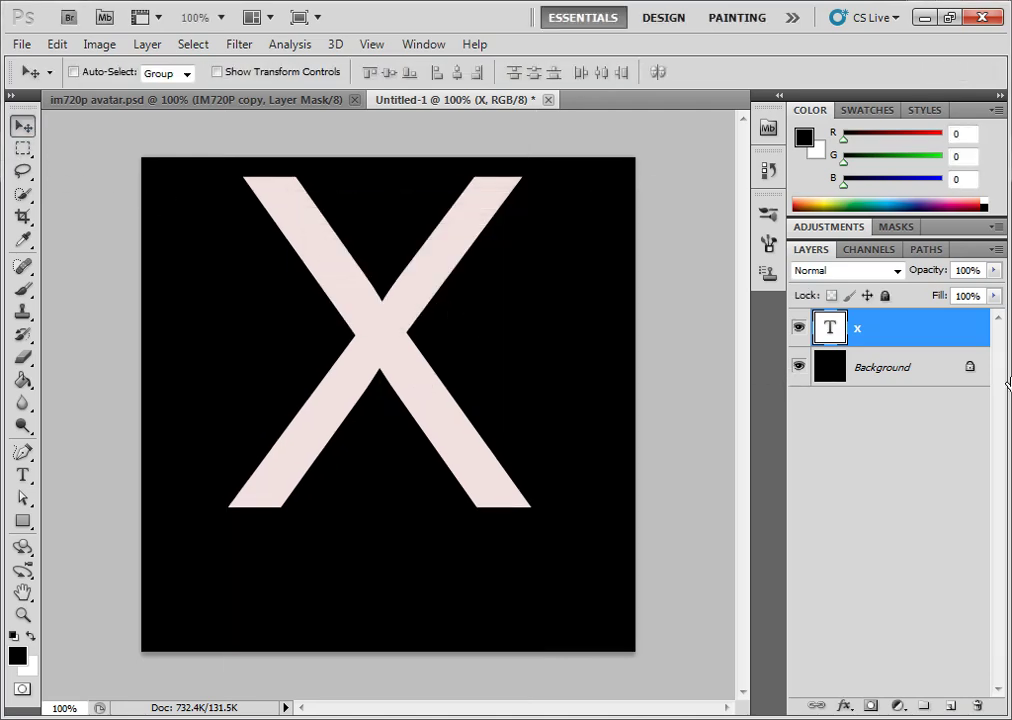
# Step: Enable the Bevel and Emboss layer style with Contour and Texture on the X text layer
pyautogui.rightClick(885, 330)
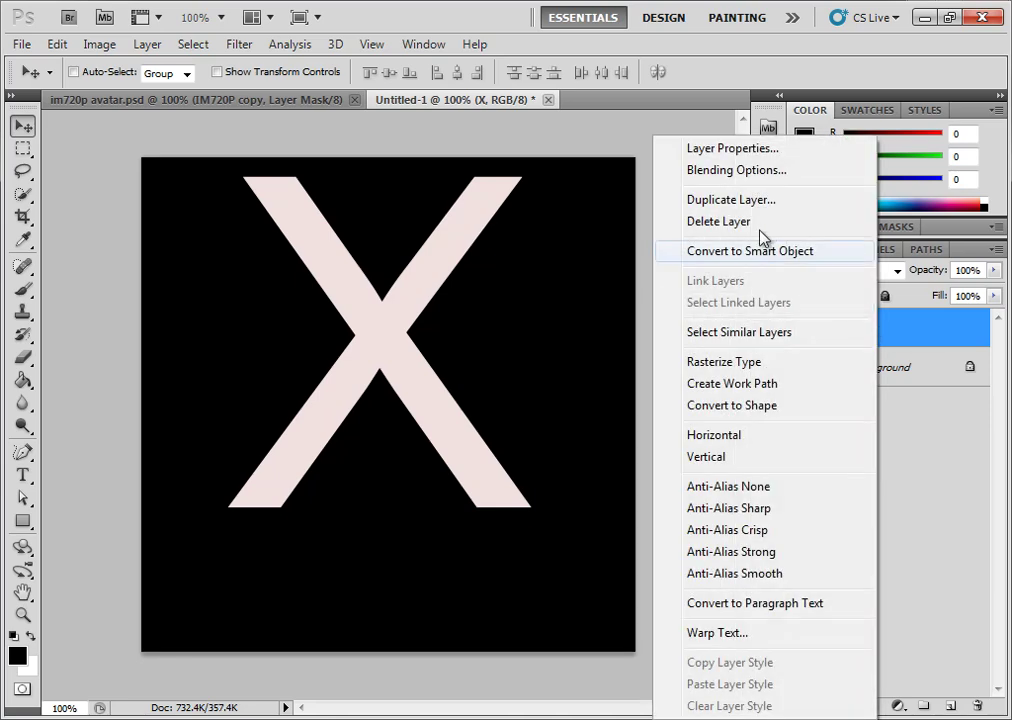
pyautogui.click(752, 172)
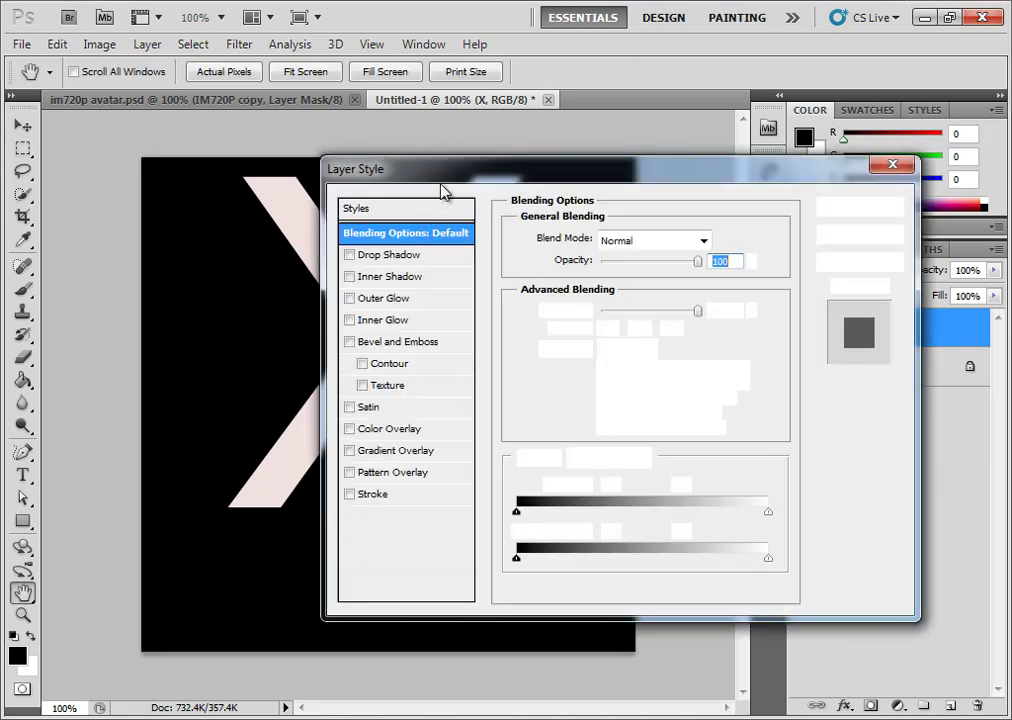
pyautogui.moveTo(453, 178); pyautogui.dragTo(386, 188)
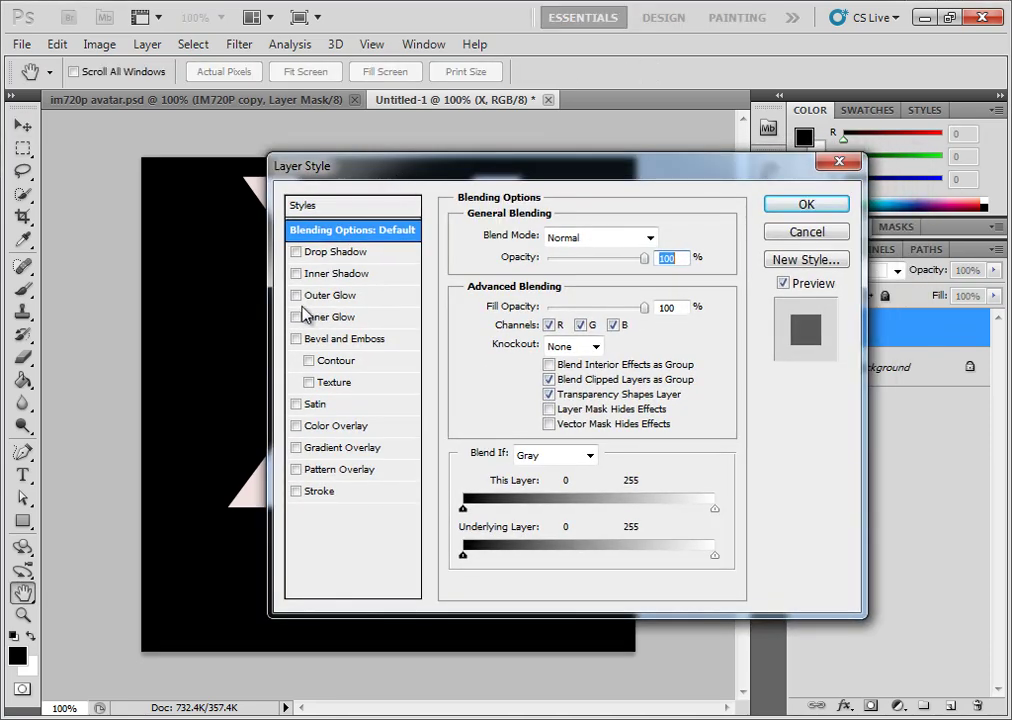
pyautogui.click(296, 339)
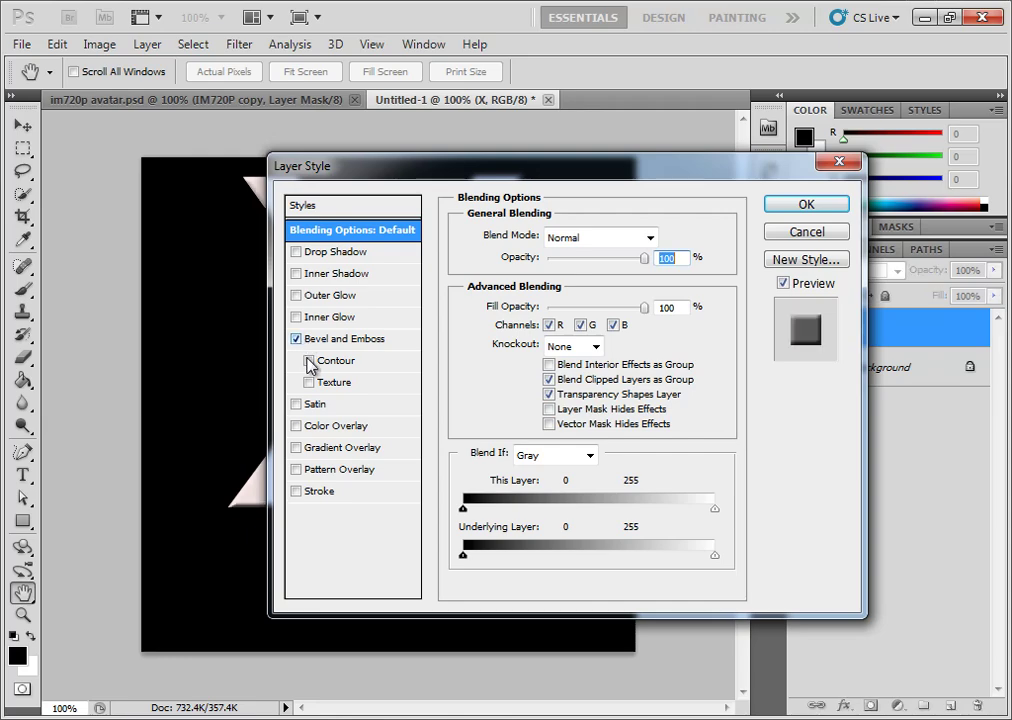
pyautogui.click(310, 366)
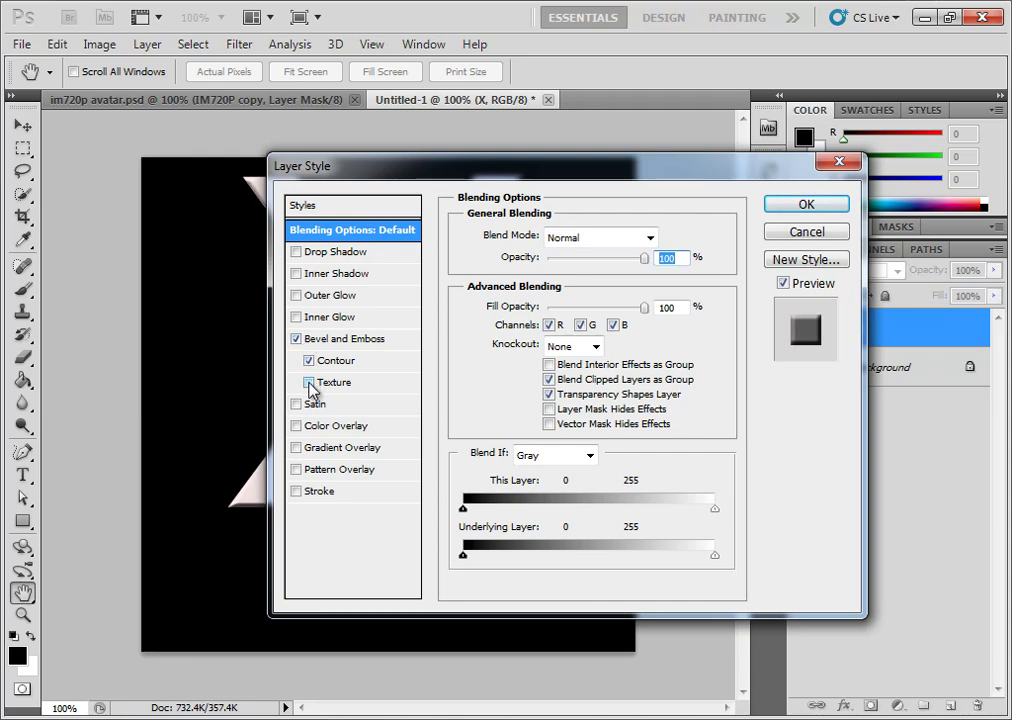
pyautogui.click(311, 384)
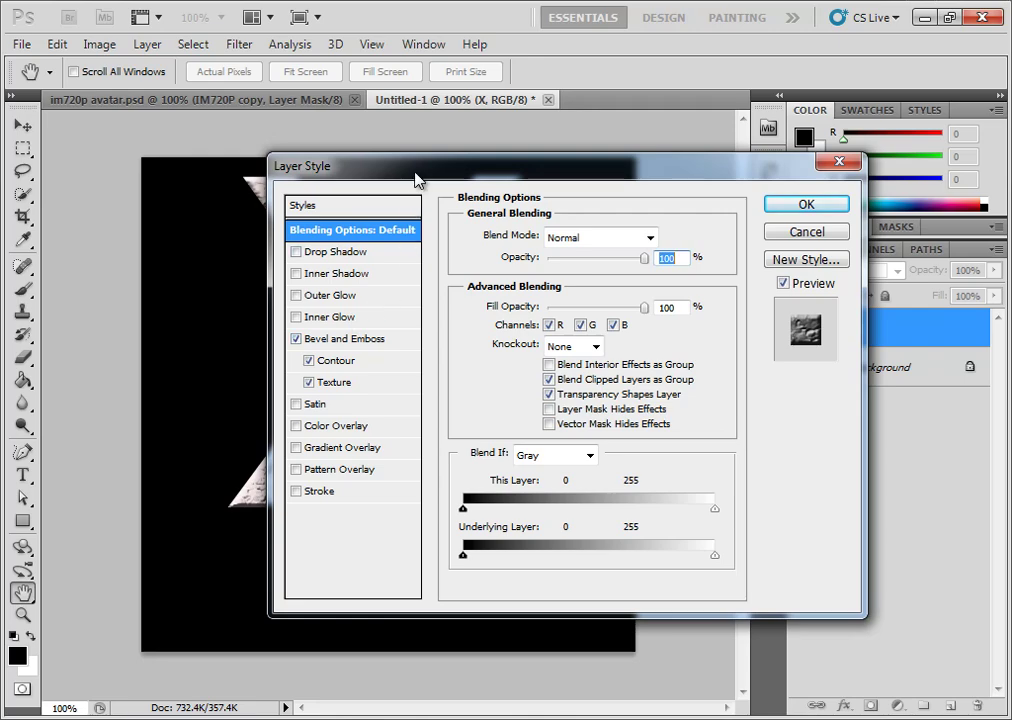
pyautogui.moveTo(416, 176); pyautogui.dragTo(640, 192)
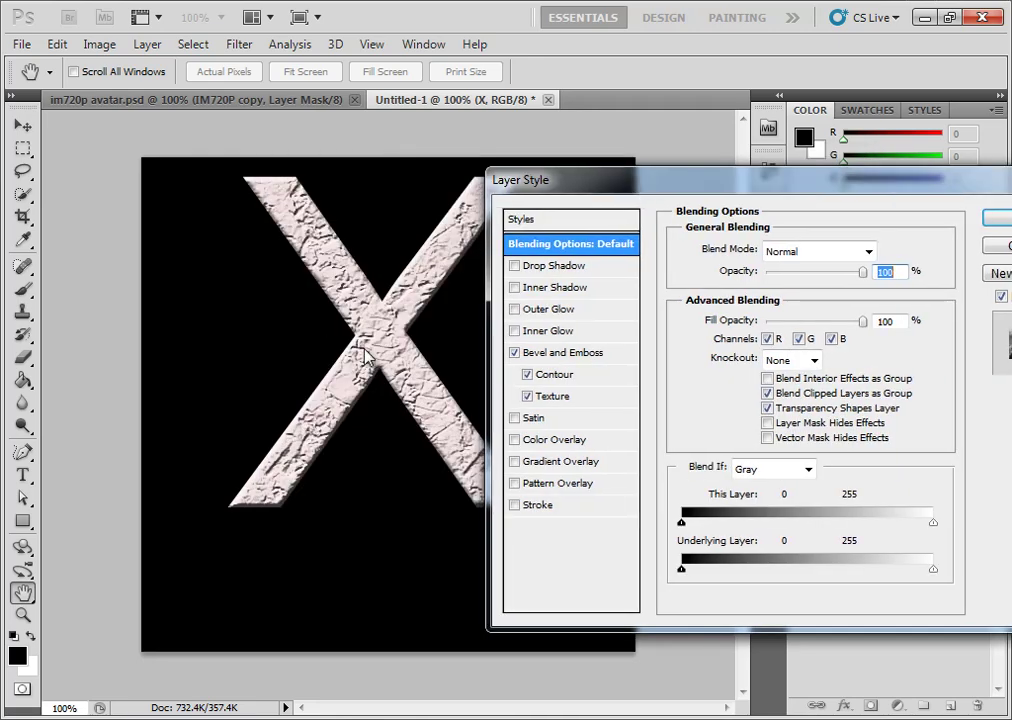
# Step: Set the bevel's texture pattern to the pale grey rock pattern, the first one in the second row
pyautogui.click(552, 398)
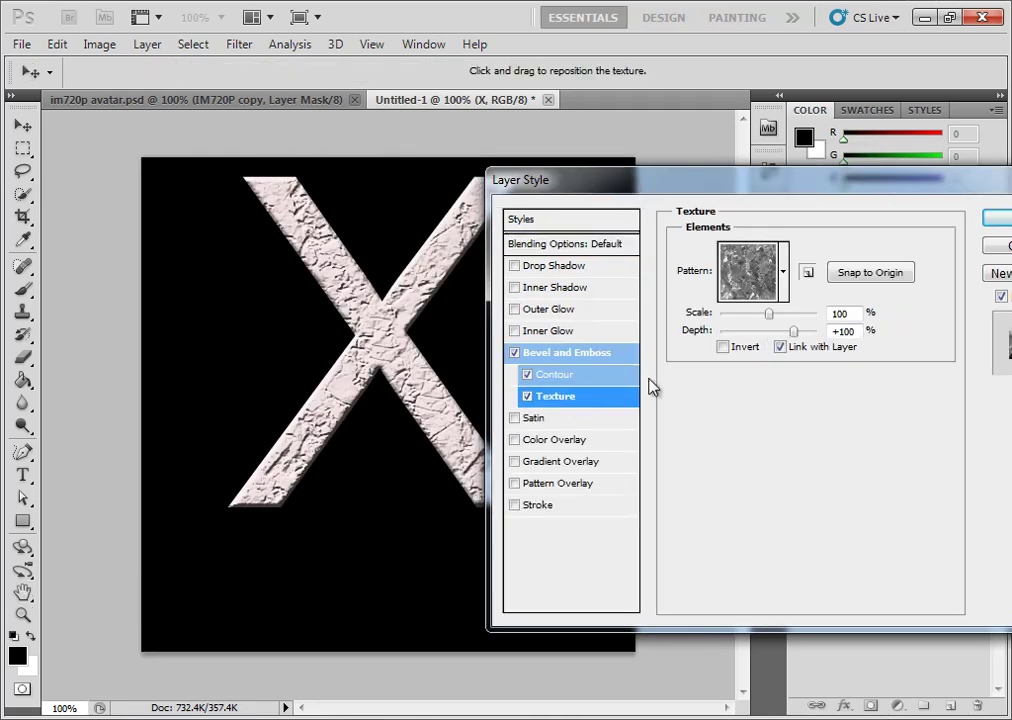
pyautogui.click(785, 283)
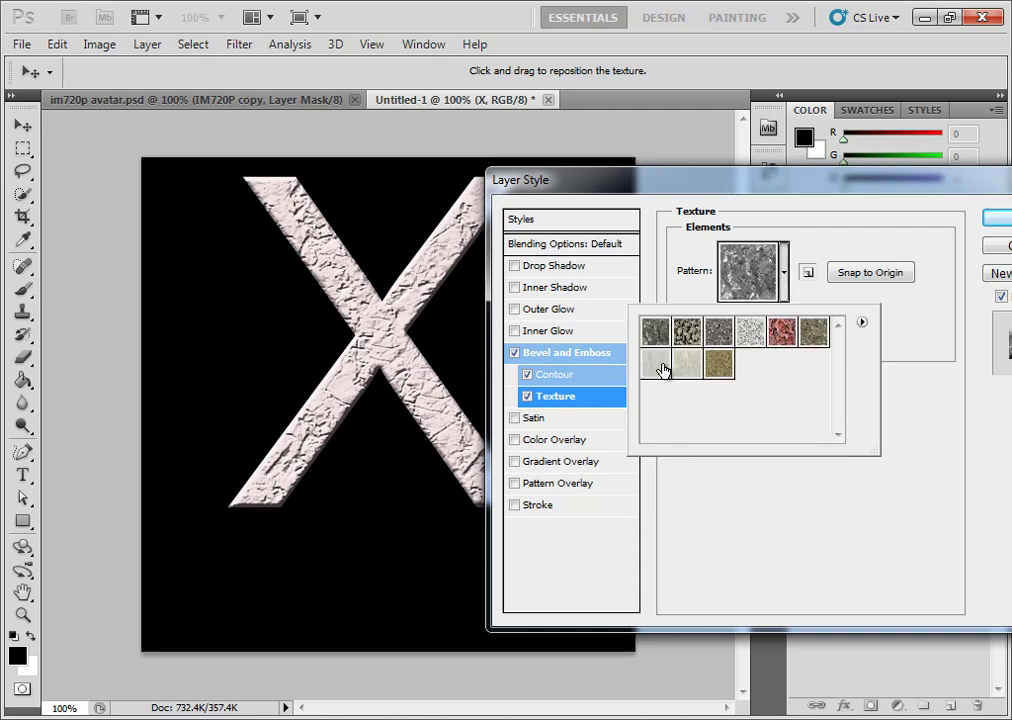
pyautogui.click(656, 366)
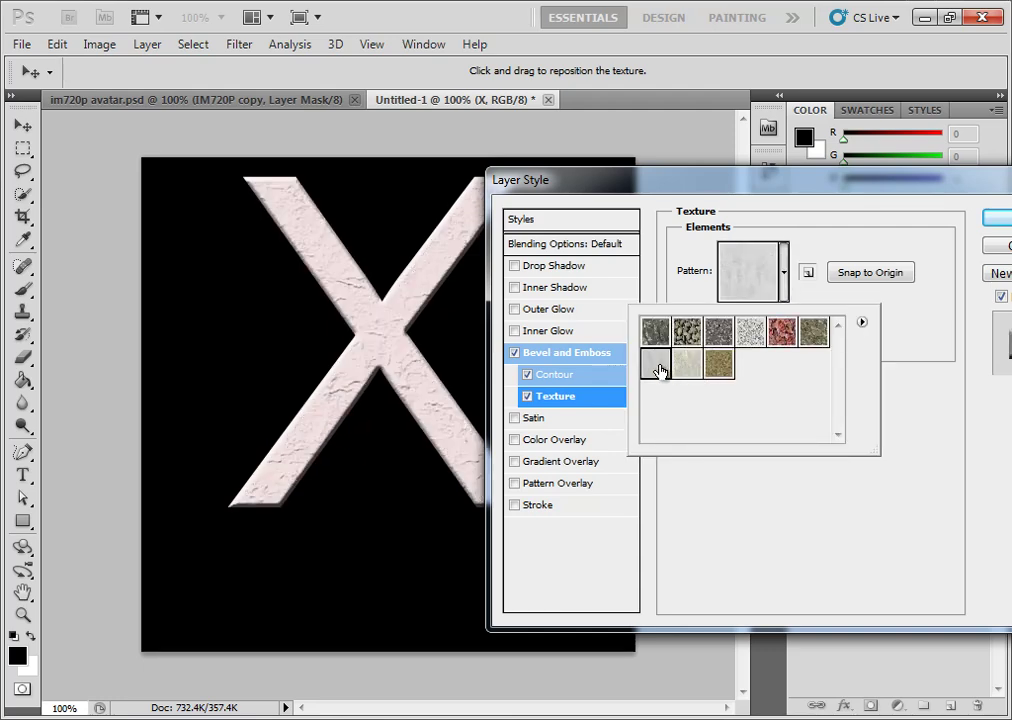
pyautogui.click(918, 300)
# Step: Replace the texture pattern list with the Rock Patterns set, keeping the pale grey rock pattern for the bevel
pyautogui.click(784, 285)
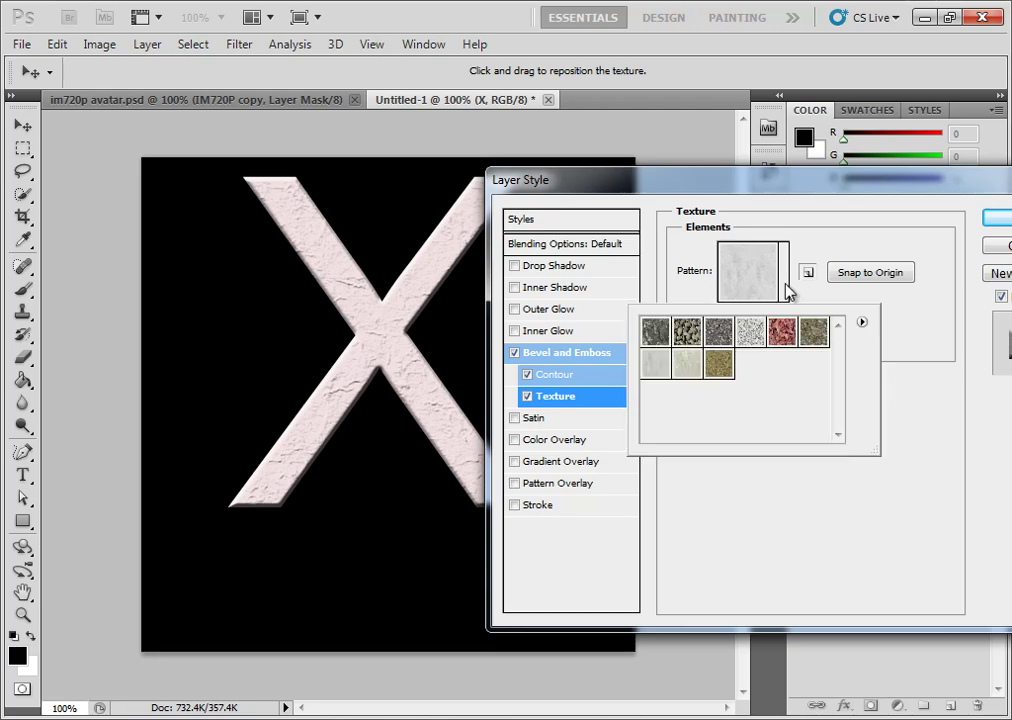
pyautogui.click(861, 322)
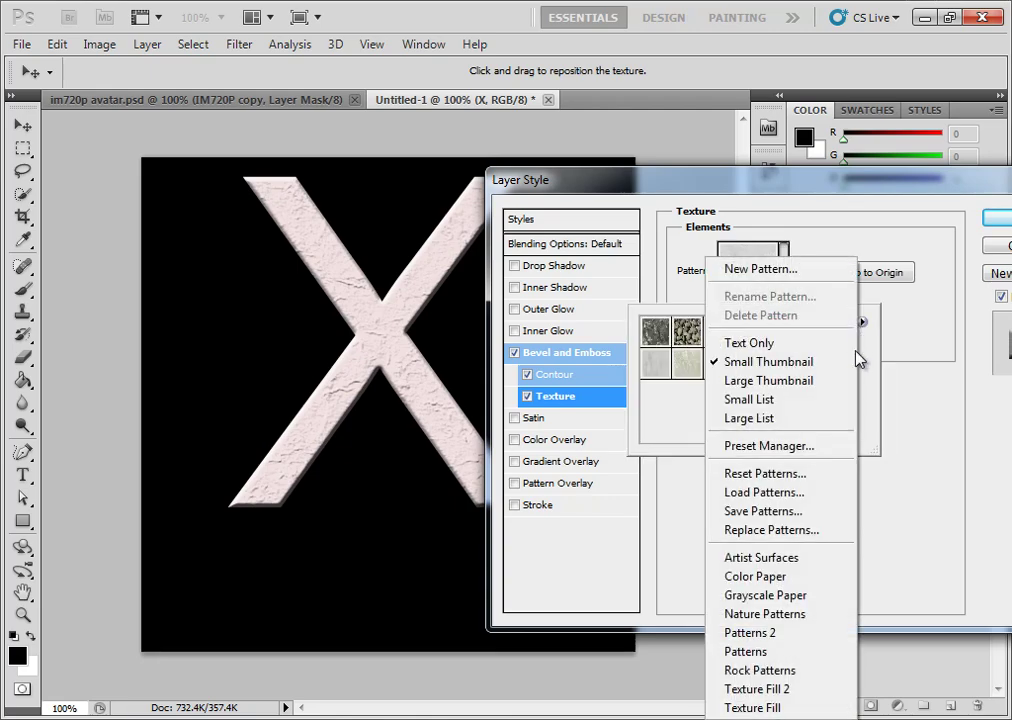
pyautogui.click(795, 672)
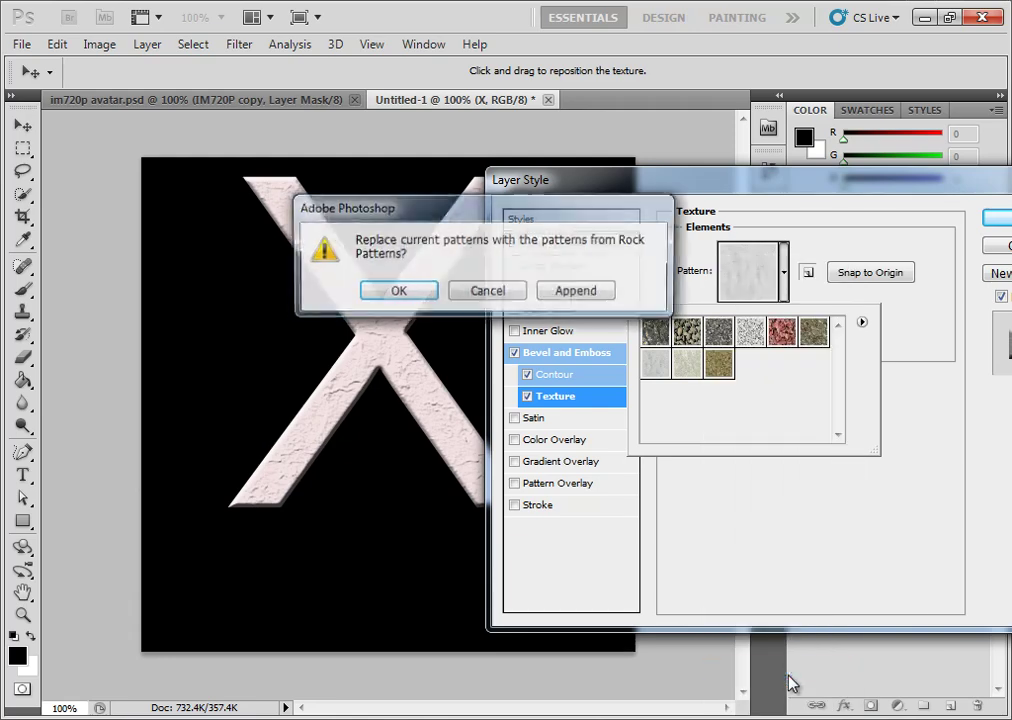
pyautogui.click(398, 289)
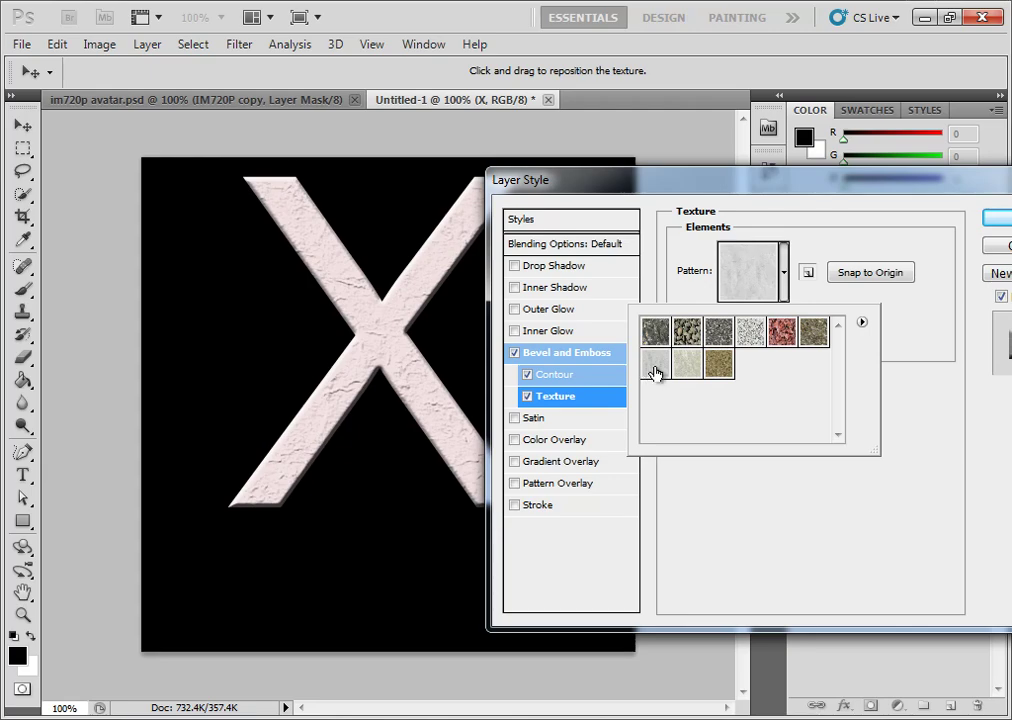
pyautogui.click(895, 350)
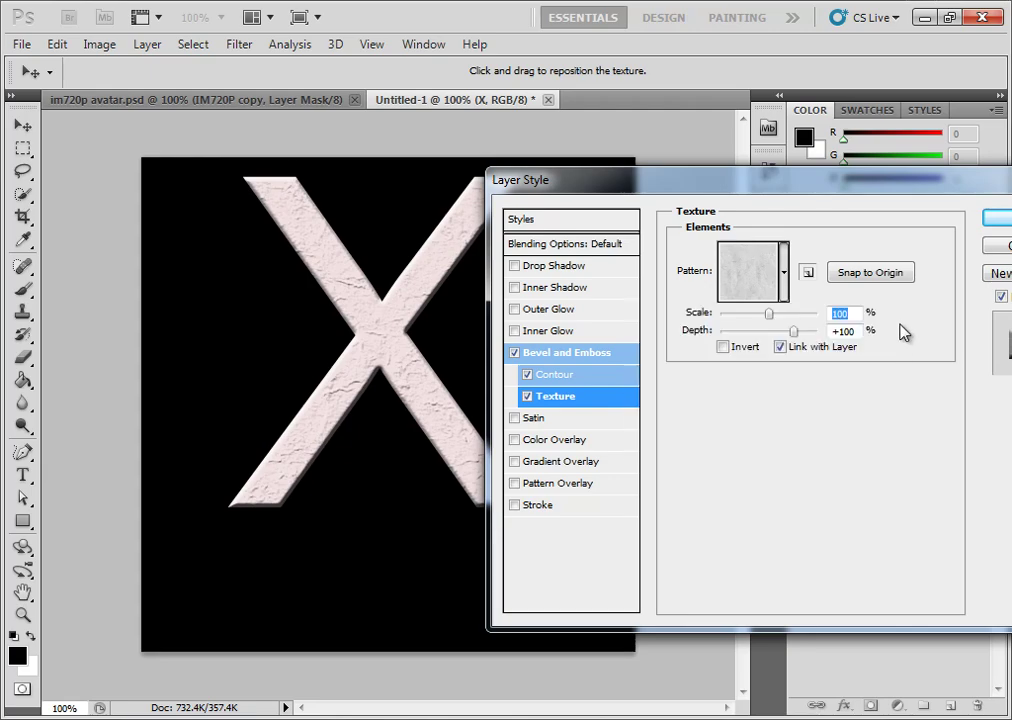
# Step: Enable Color Overlay on the X and set its colour to dark grey #232222
pyautogui.click(516, 442)
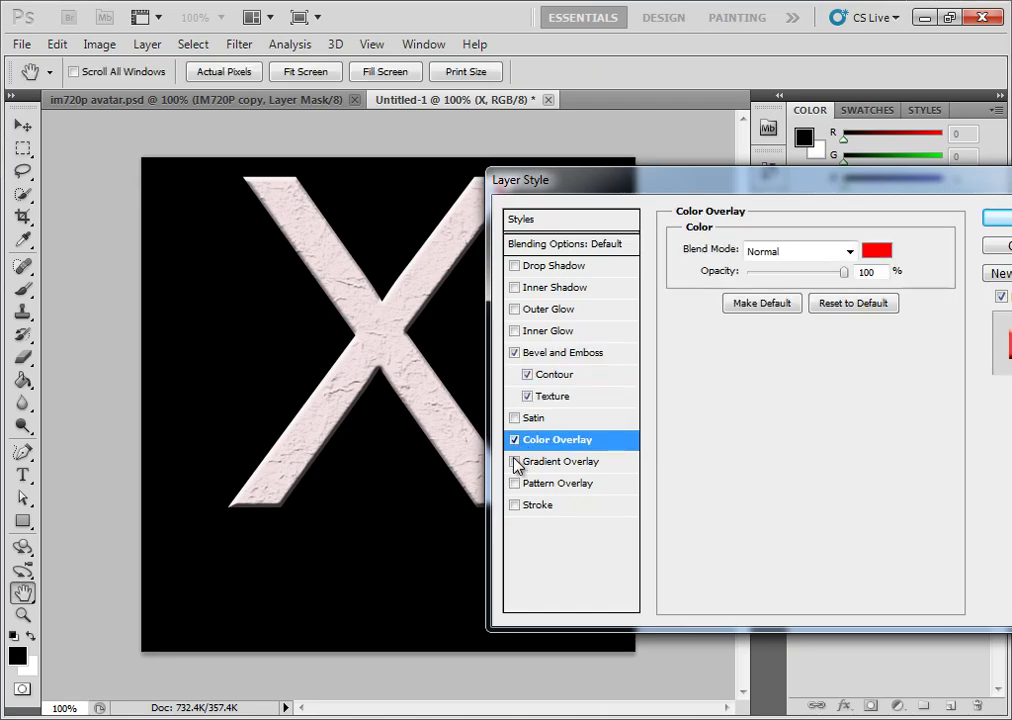
pyautogui.click(514, 441)
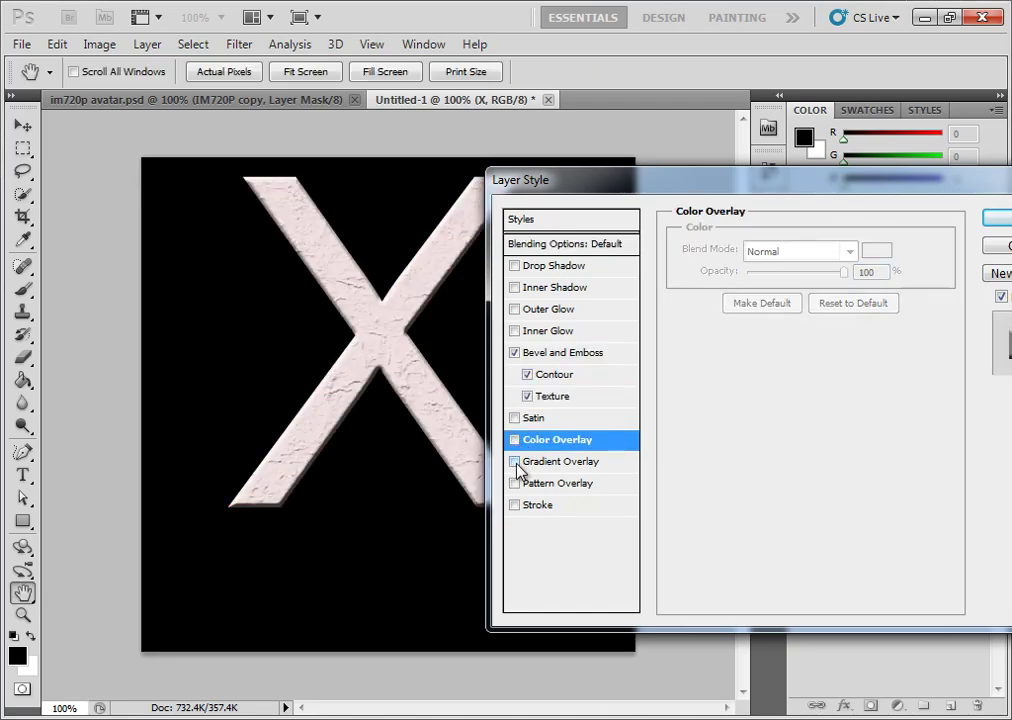
pyautogui.click(515, 441)
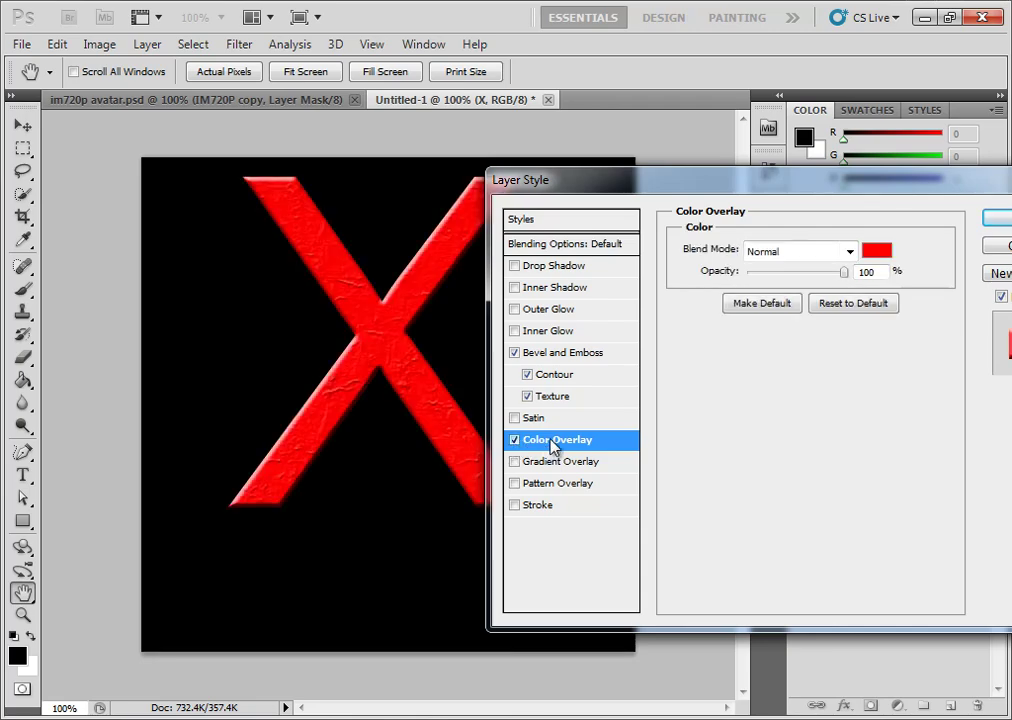
pyautogui.click(889, 251)
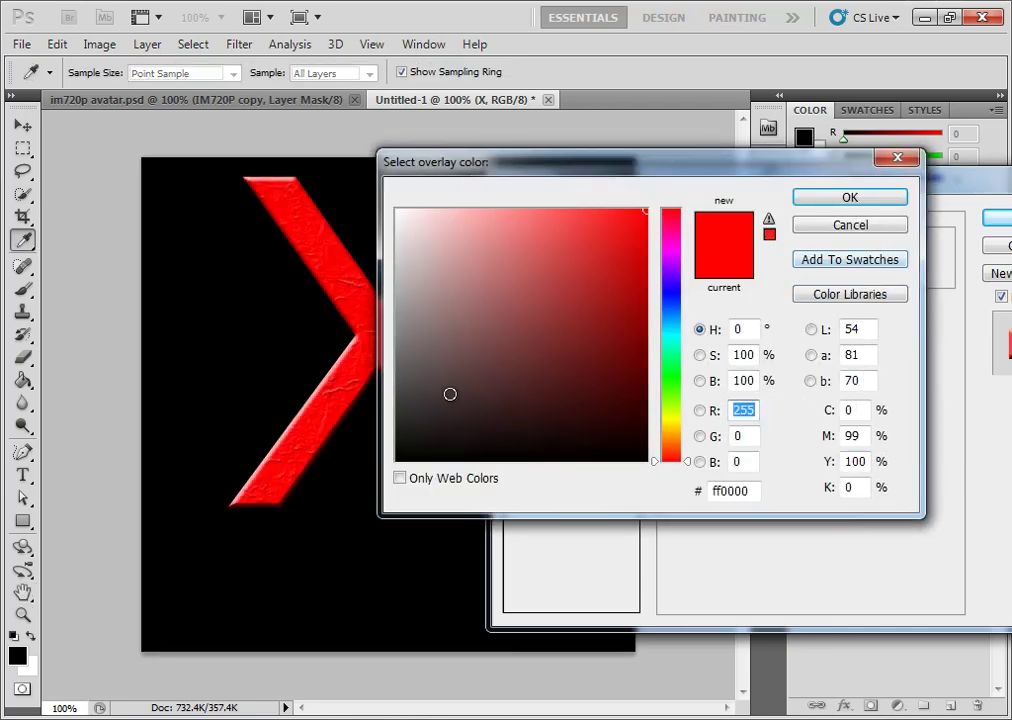
pyautogui.moveTo(416, 418)
pyautogui.mouseDown()
pyautogui.moveTo(425, 423)
pyautogui.moveTo(407, 408)
pyautogui.moveTo(401, 426)
pyautogui.mouseUp()
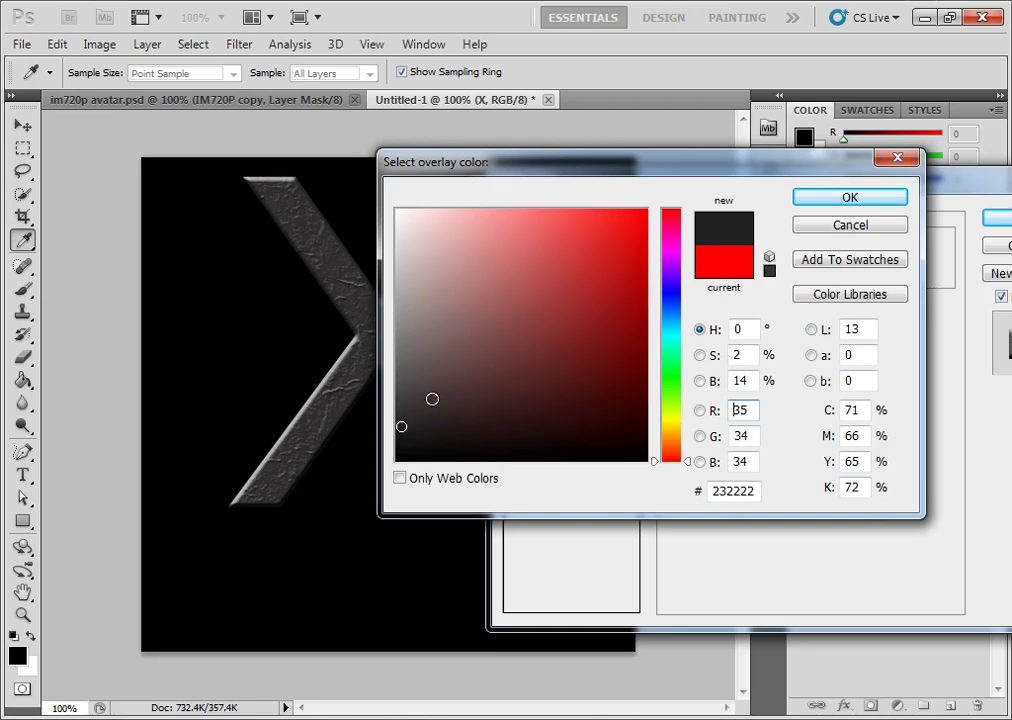
pyautogui.click(828, 206)
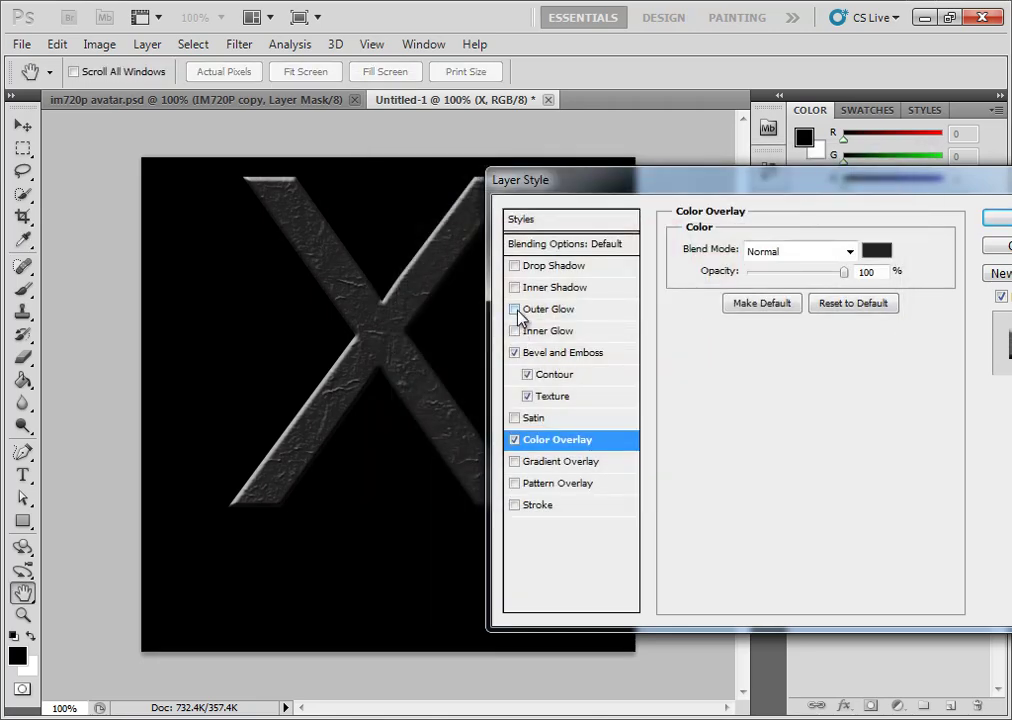
# Step: Add a near-white Outer Glow with a size of 7 px to the X and apply the layer style
pyautogui.click(514, 309)
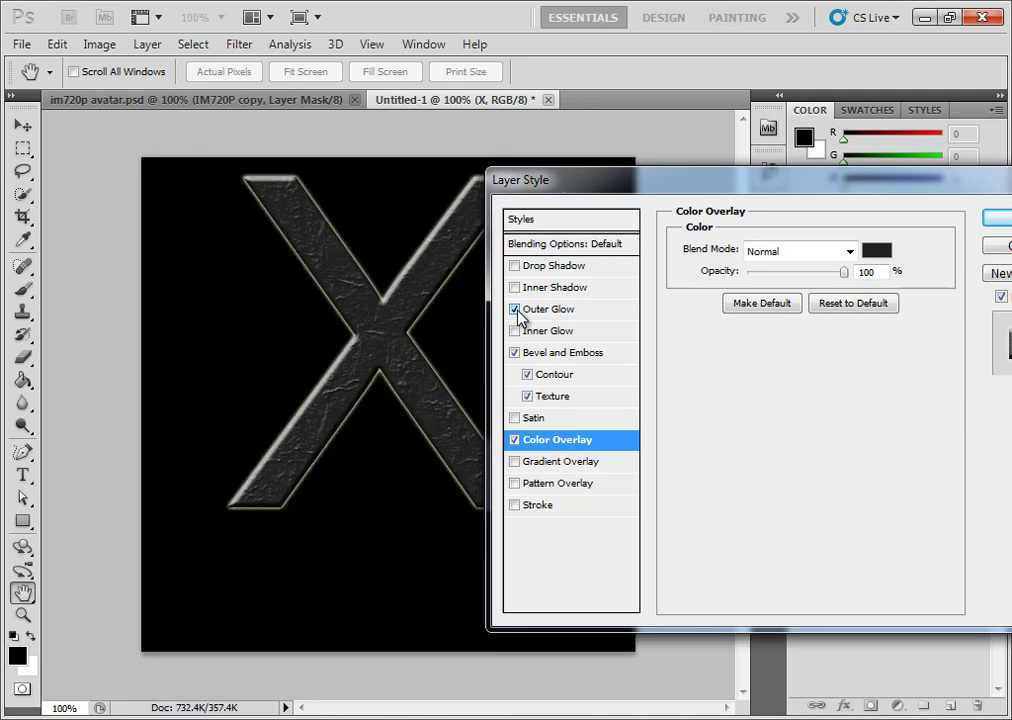
pyautogui.click(553, 312)
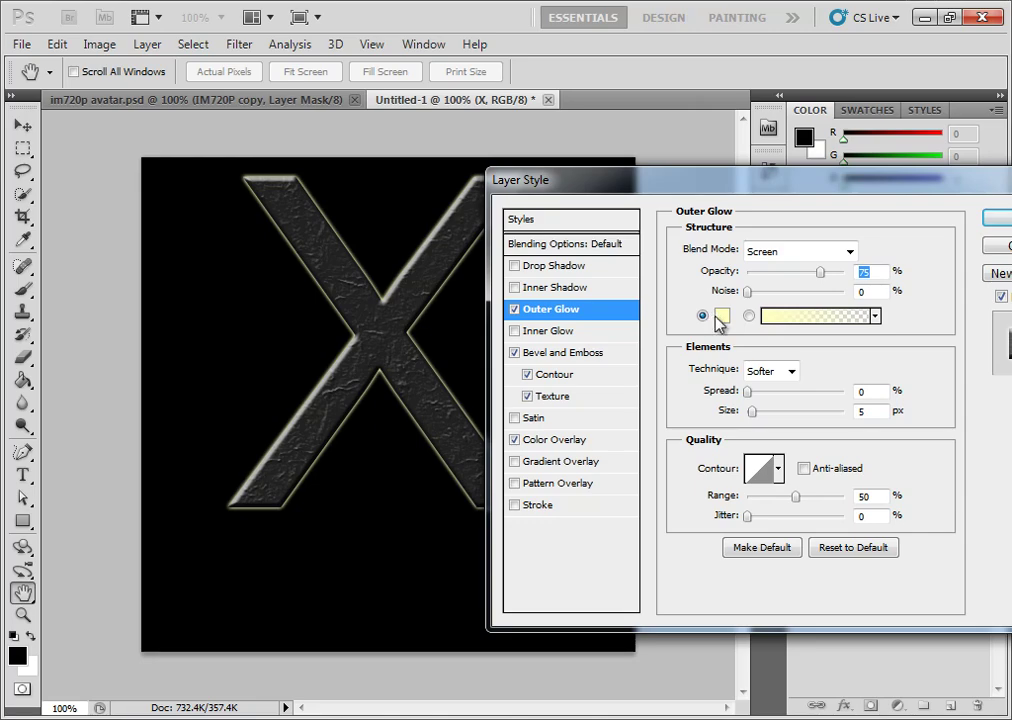
pyautogui.click(720, 316)
pyautogui.moveTo(460, 212)
pyautogui.mouseDown()
pyautogui.moveTo(397, 231)
pyautogui.moveTo(395, 210)
pyautogui.mouseUp()
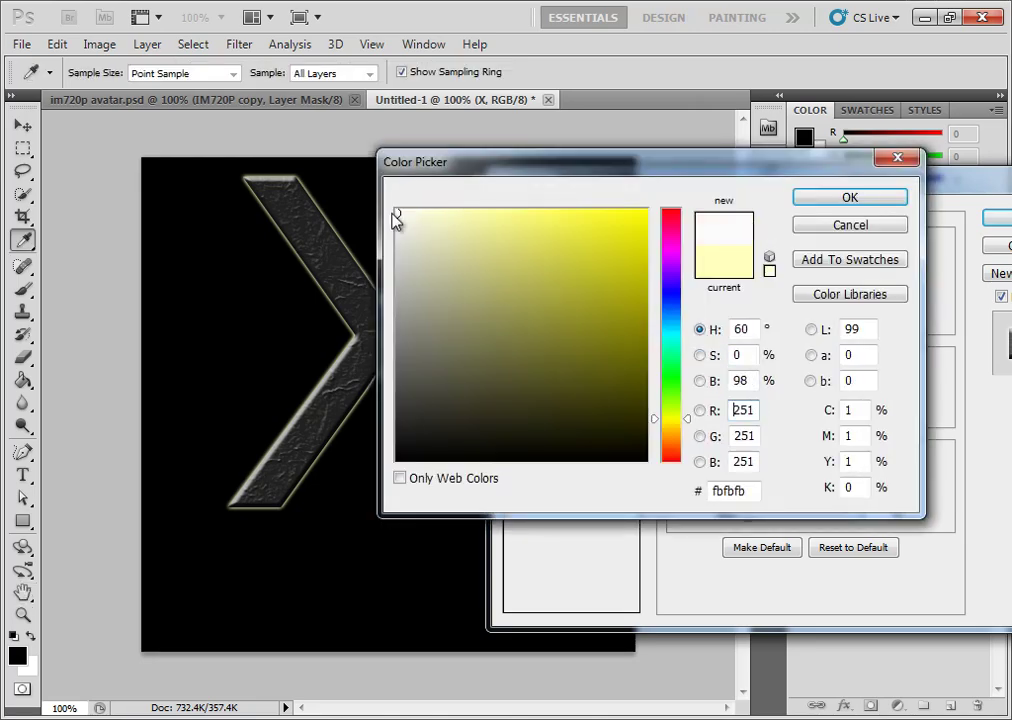
pyautogui.click(845, 199)
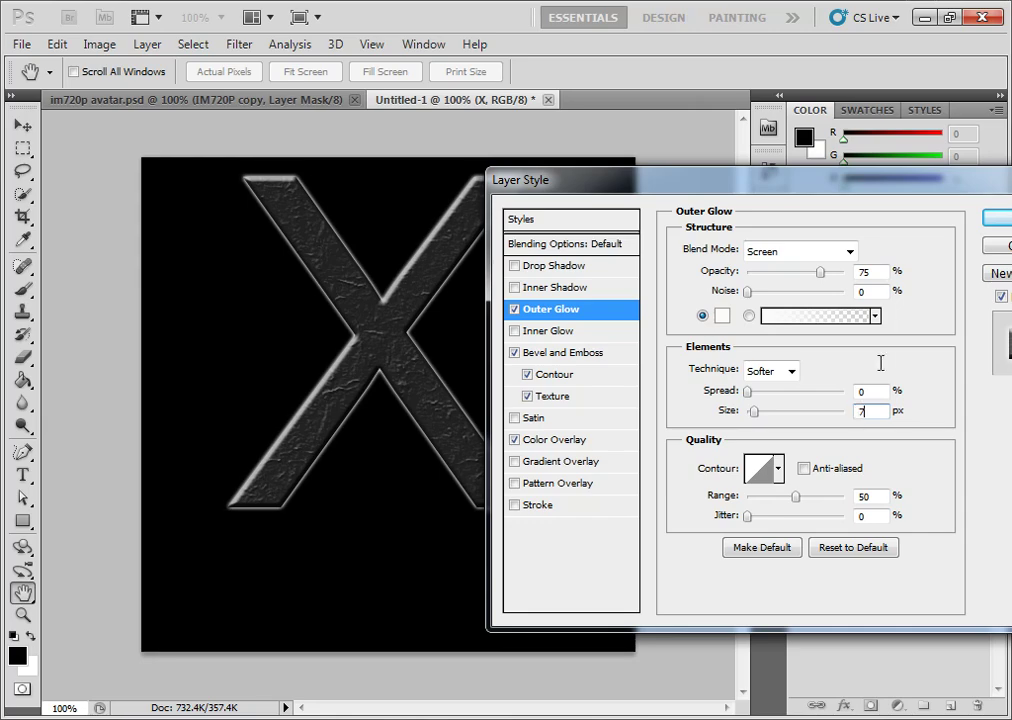
pyautogui.write('7')
pyautogui.click(995, 222)
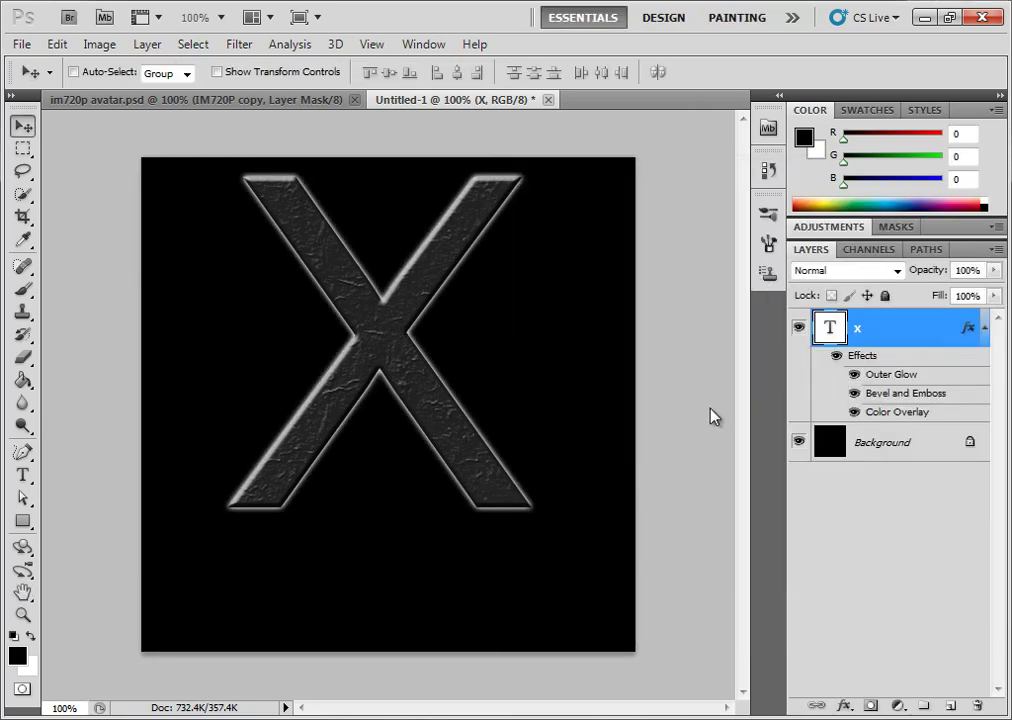
# Step: Create a new layer above the X text layer and activate the Brush tool
pyautogui.click(951, 706)
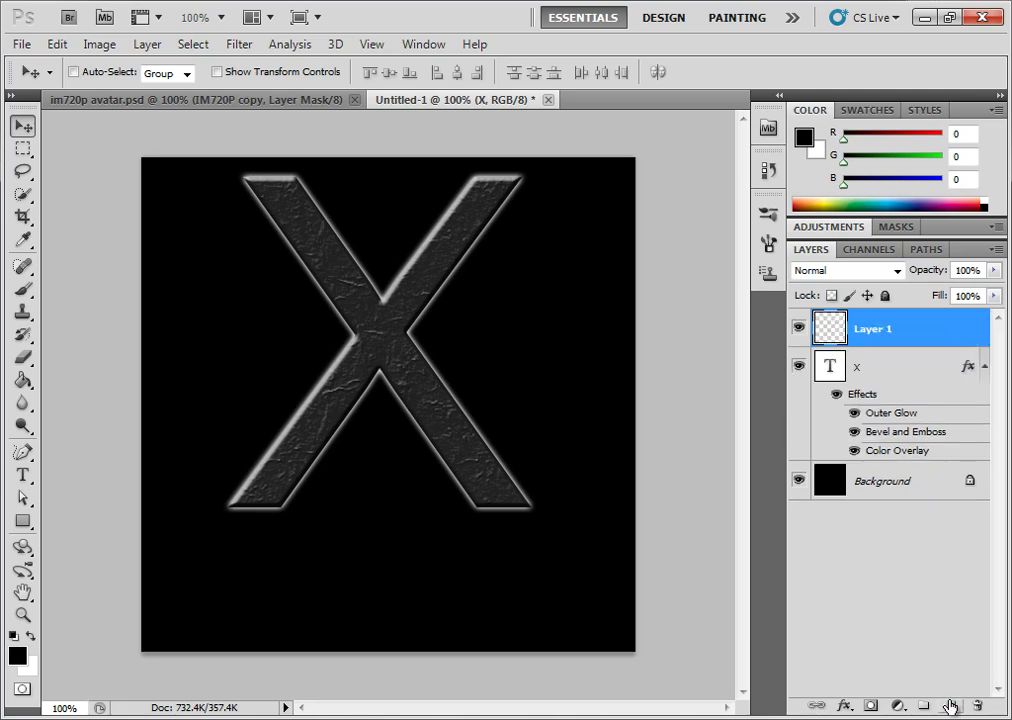
pyautogui.click(25, 290)
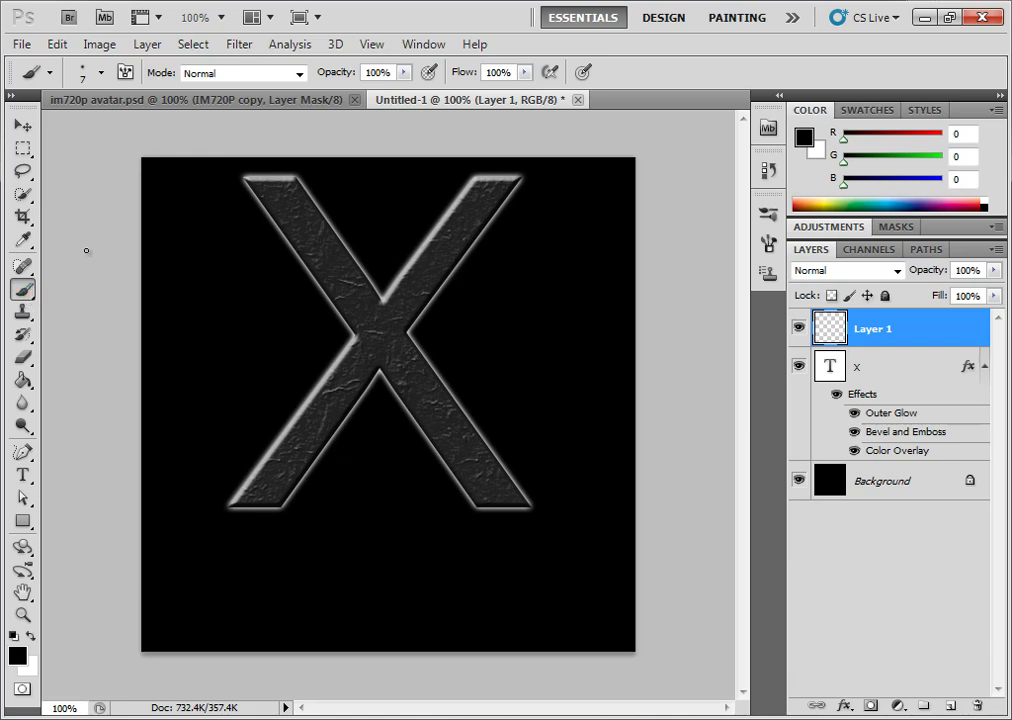
pyautogui.click(100, 72)
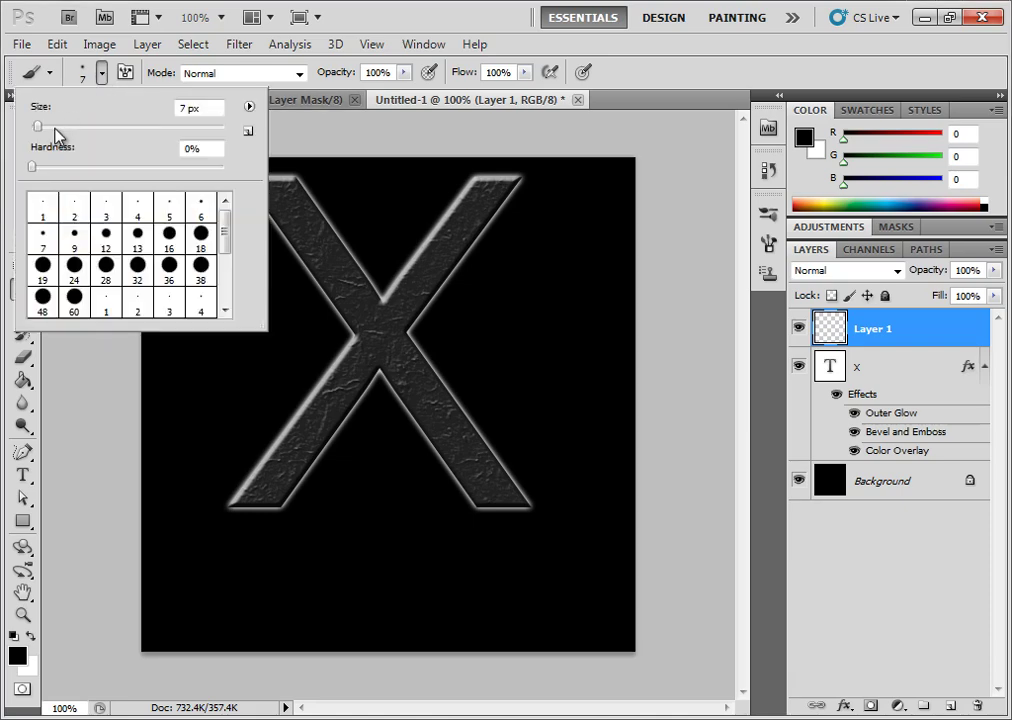
pyautogui.moveTo(221, 230); pyautogui.dragTo(222, 253)
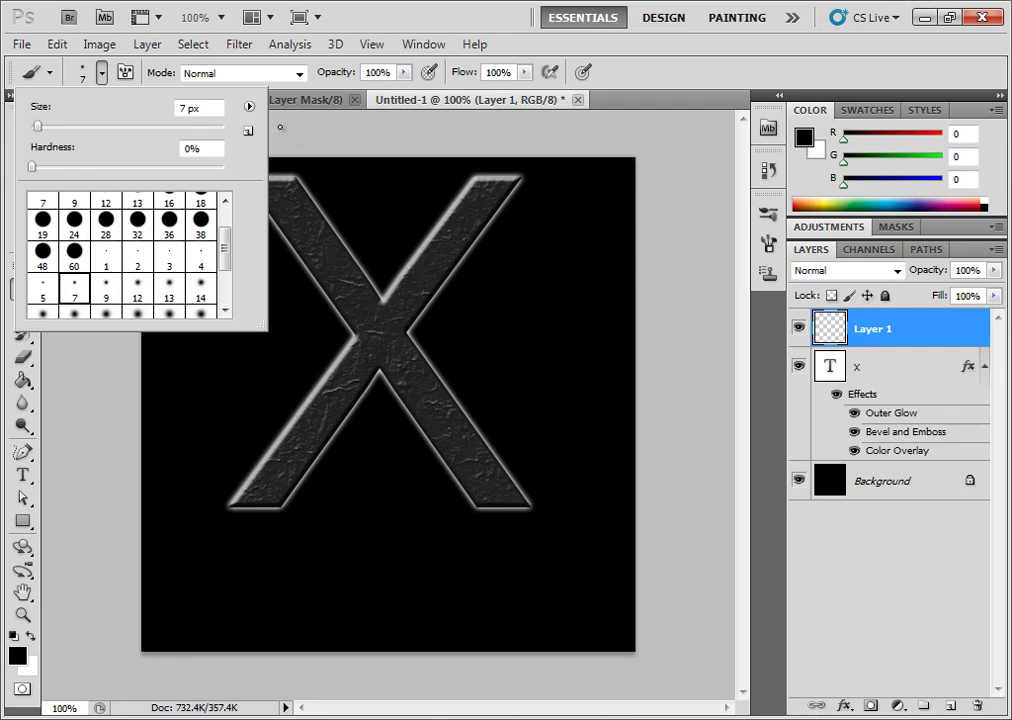
pyautogui.click(249, 107)
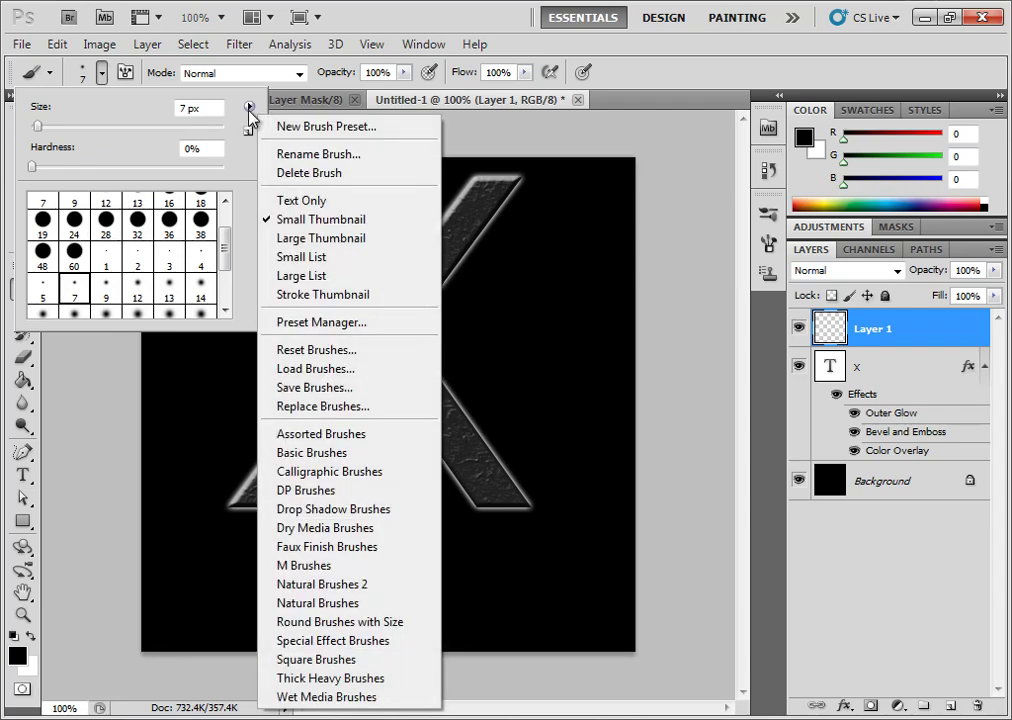
pyautogui.click(249, 107)
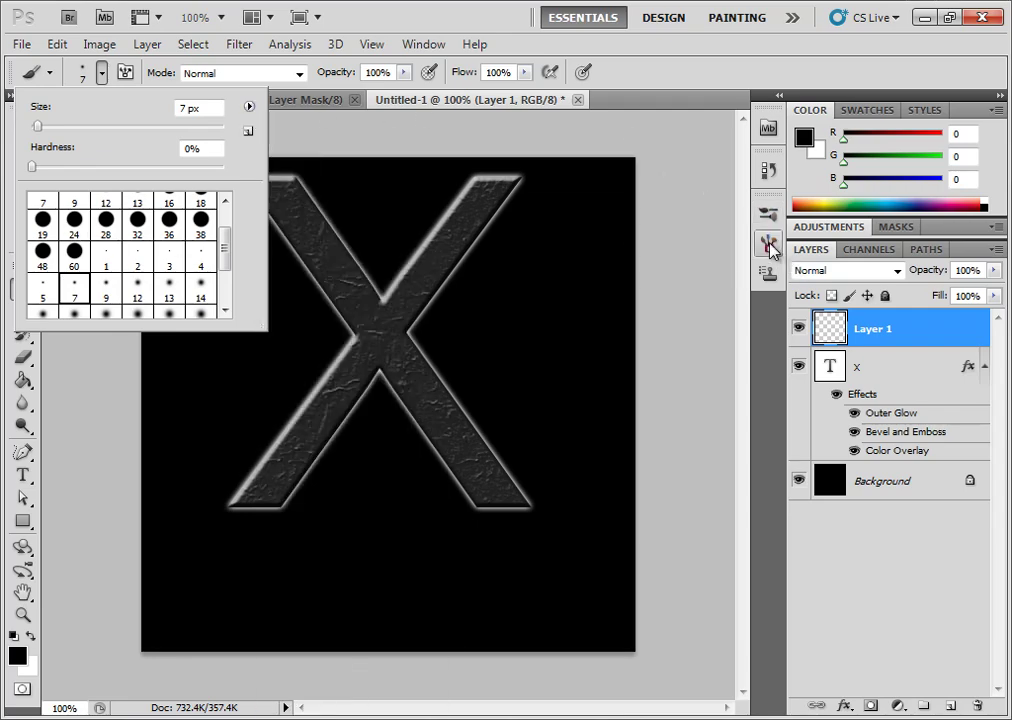
pyautogui.press('Escape')
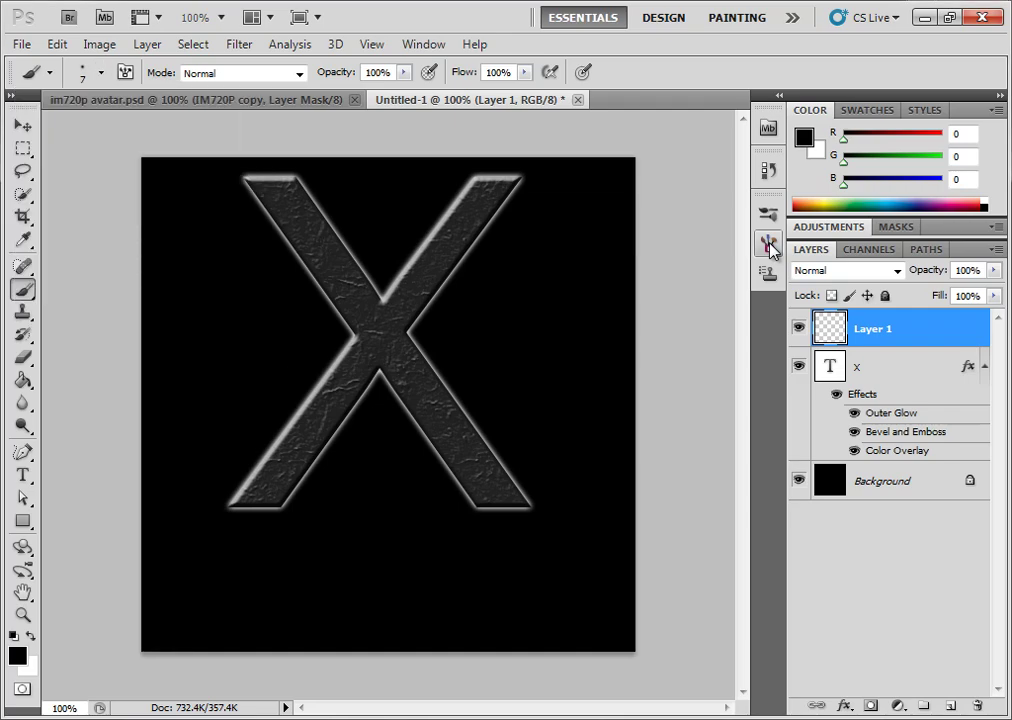
# Step: Enable Scattering for the soft 7 px brush and set its spacing to 34%
pyautogui.click(768, 246)
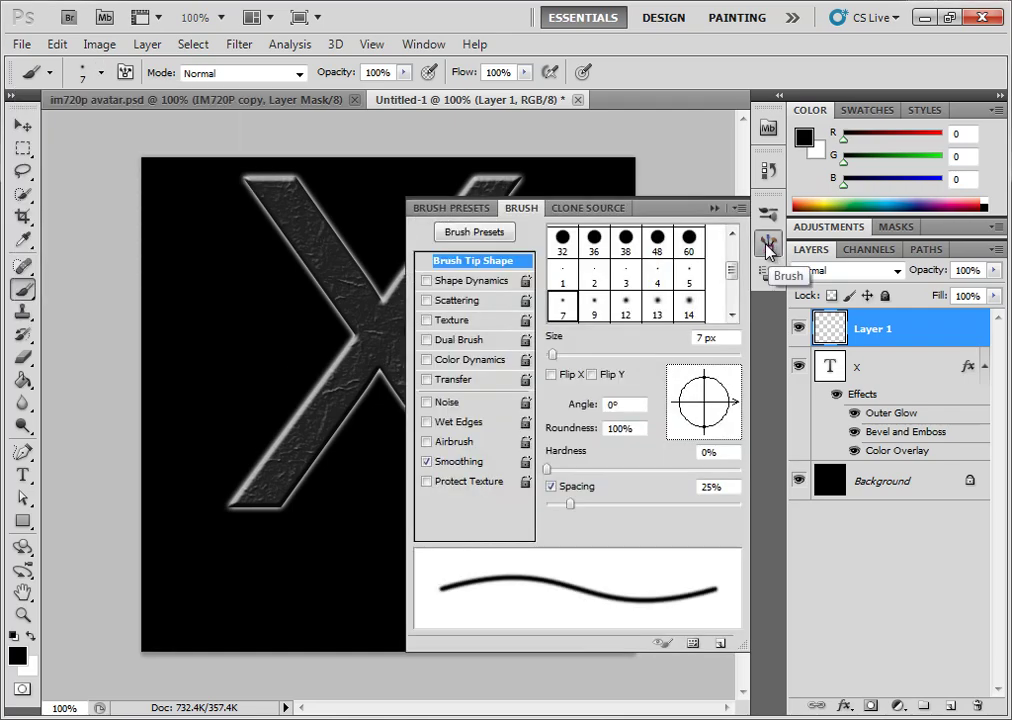
pyautogui.click(427, 301)
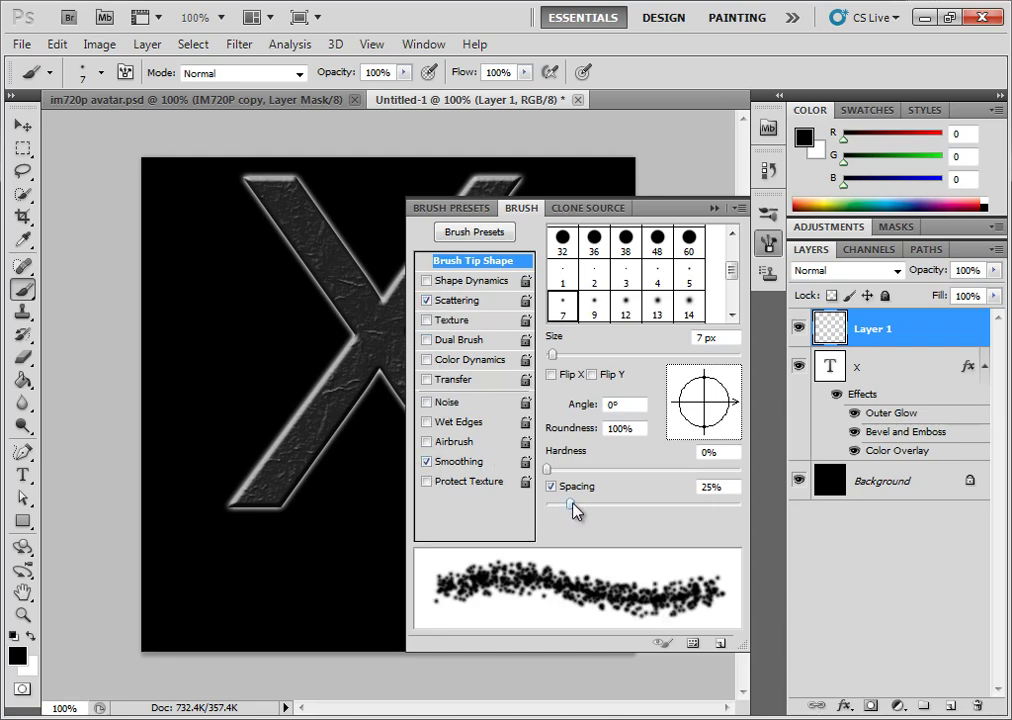
pyautogui.moveTo(576, 509); pyautogui.dragTo(580, 510)
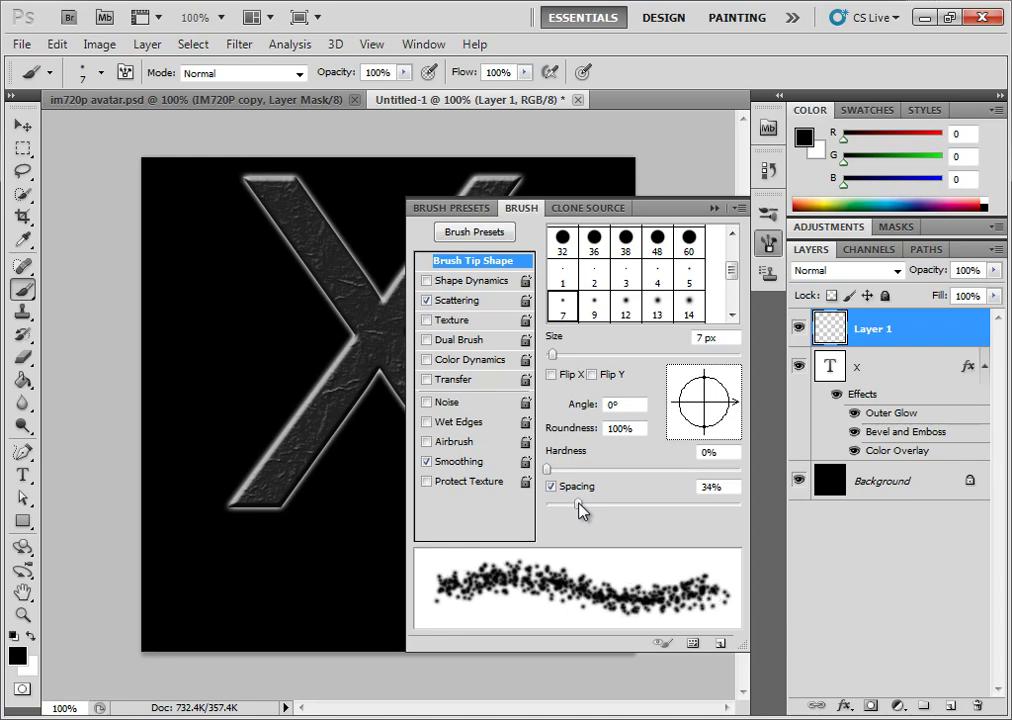
pyautogui.click(713, 209)
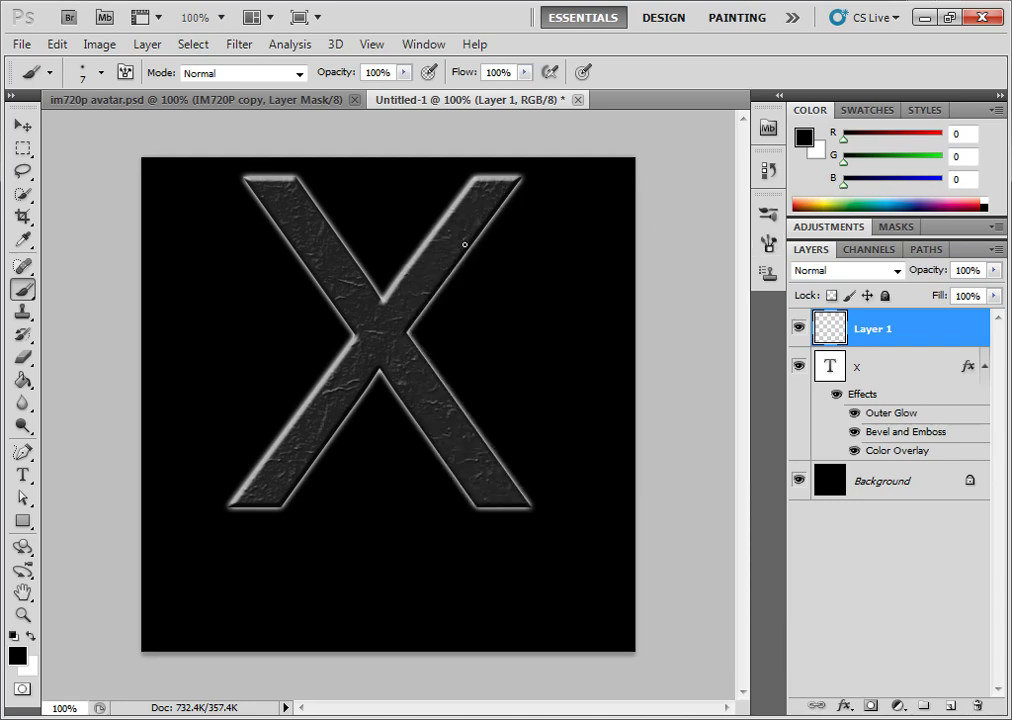
# Step: Make white the foreground colour and paint a winding S-shaped sparkle trail across the X from upper left to lower right
pyautogui.click(31, 636)
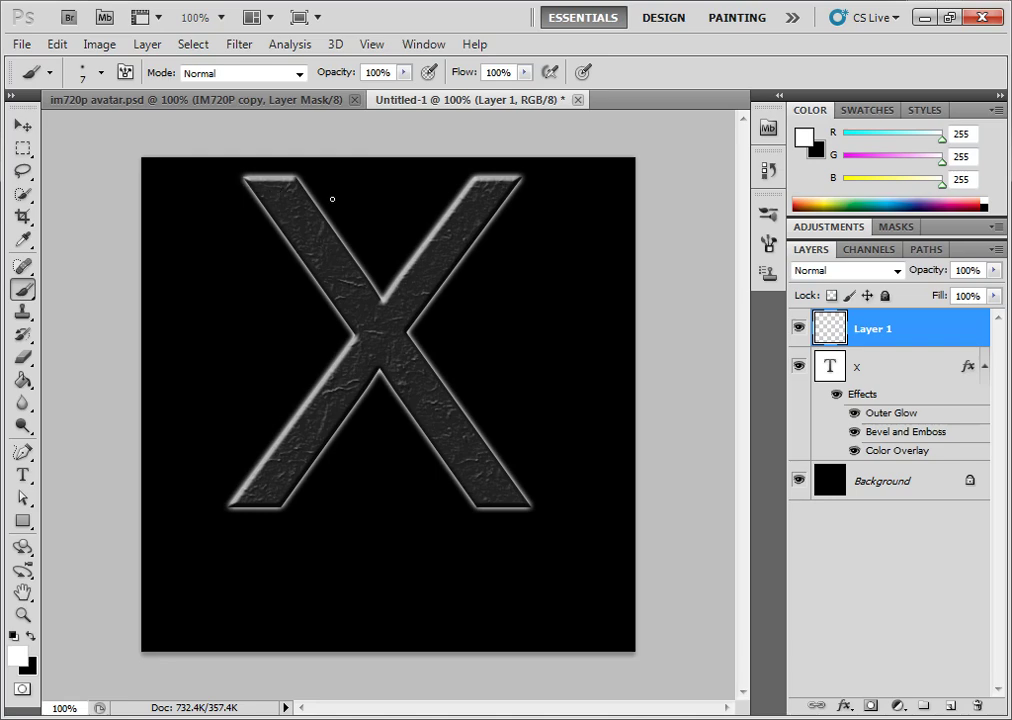
pyautogui.moveTo(497, 241)
pyautogui.mouseDown()
pyautogui.moveTo(542, 268)
pyautogui.moveTo(552, 297)
pyautogui.moveTo(536, 312)
pyautogui.moveTo(471, 352)
pyautogui.moveTo(273, 384)
pyautogui.moveTo(225, 414)
pyautogui.moveTo(224, 445)
pyautogui.mouseUp()
pyautogui.moveTo(368, 473)
pyautogui.mouseDown()
pyautogui.moveTo(459, 482)
pyautogui.moveTo(590, 522)
pyautogui.mouseUp()
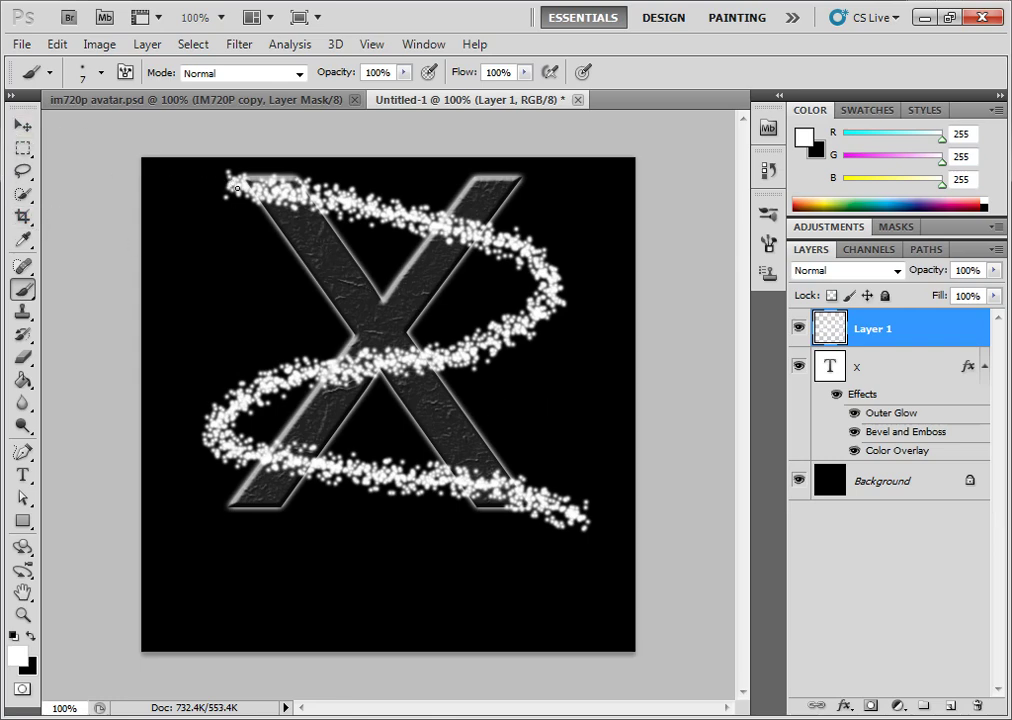
# Step: Enable the Gradient Overlay layer style on the sparkle trail's layer
pyautogui.rightClick(942, 340)
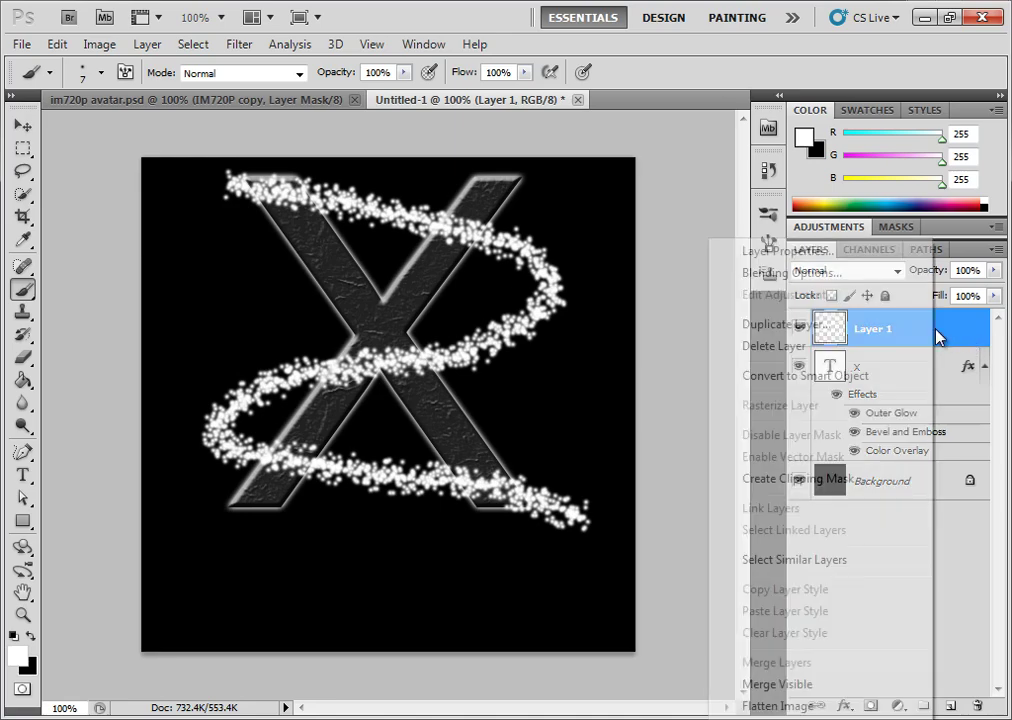
pyautogui.click(829, 276)
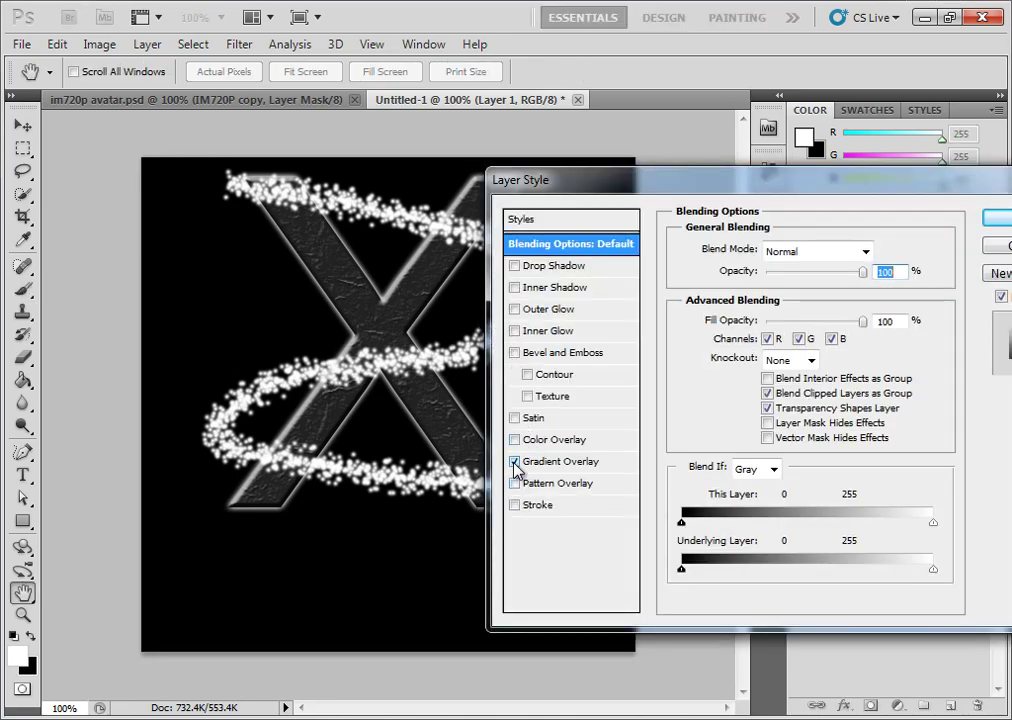
pyautogui.click(514, 462)
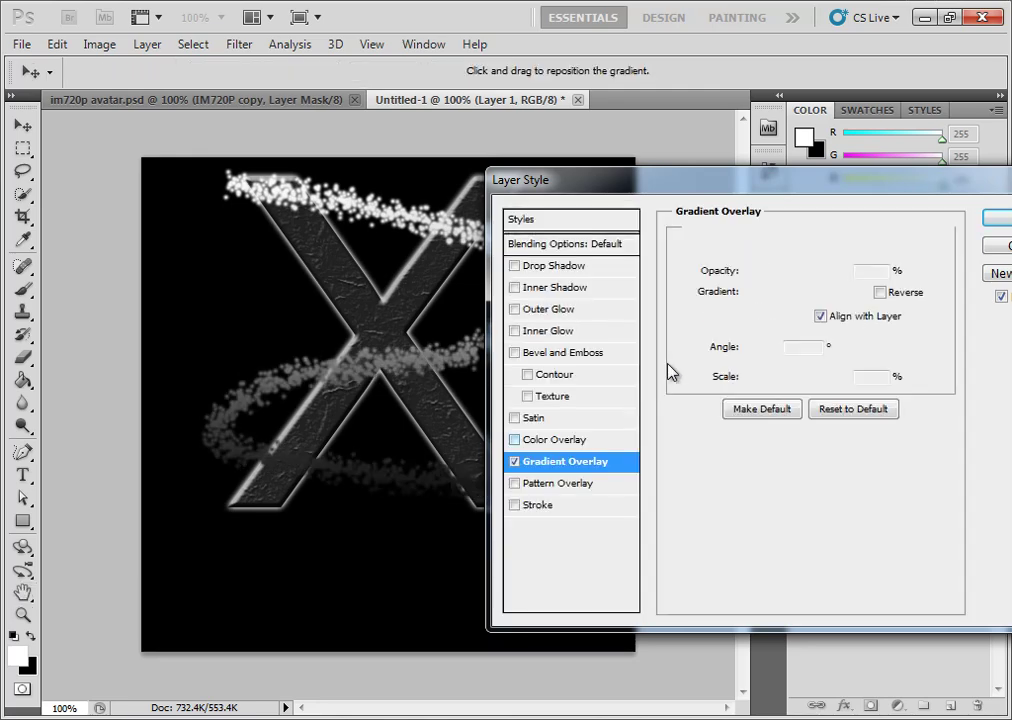
# Step: Edit the sparkle trail's overlay gradient and set its black starting stop to light pink #edb6ef
pyautogui.click(765, 296)
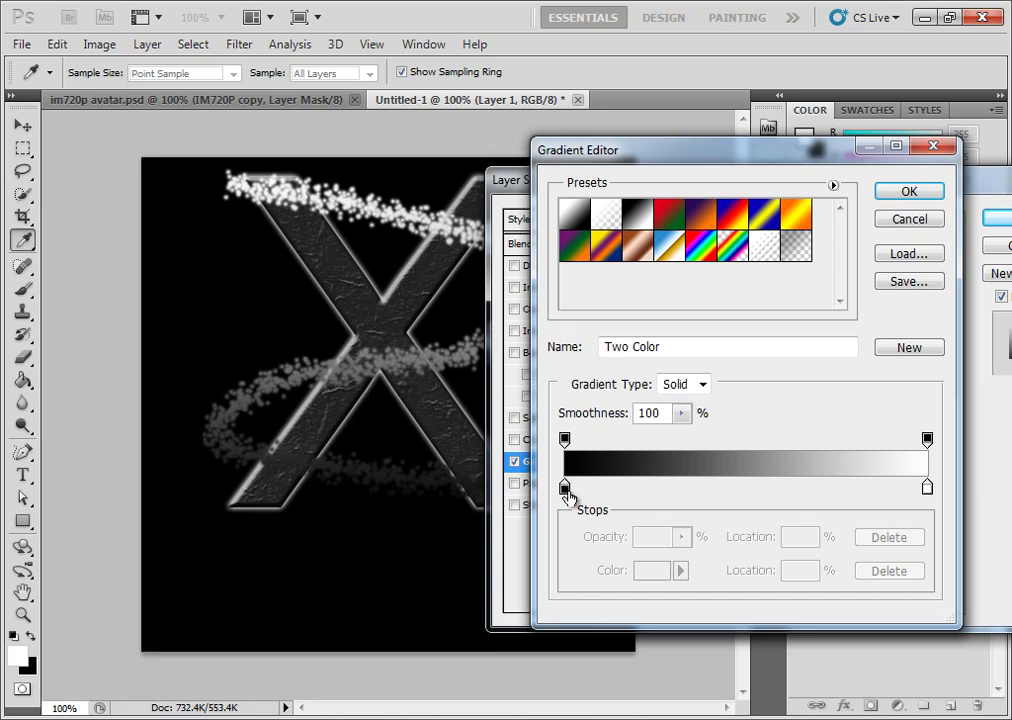
pyautogui.click(565, 487)
pyautogui.doubleClick(565, 487)
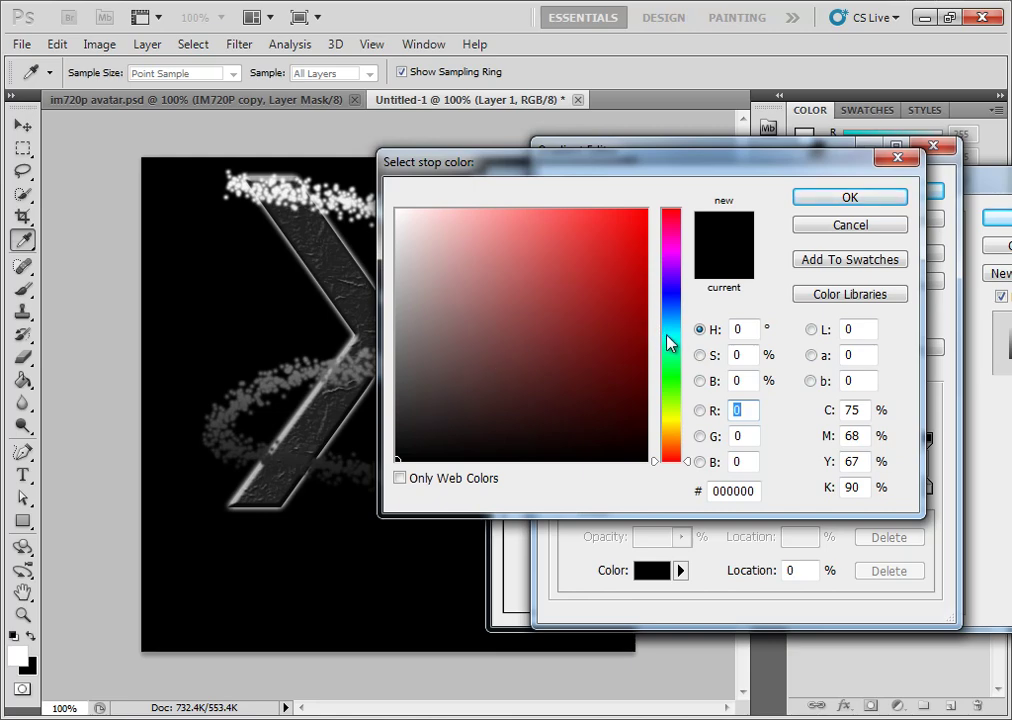
pyautogui.moveTo(670, 290); pyautogui.dragTo(670, 252)
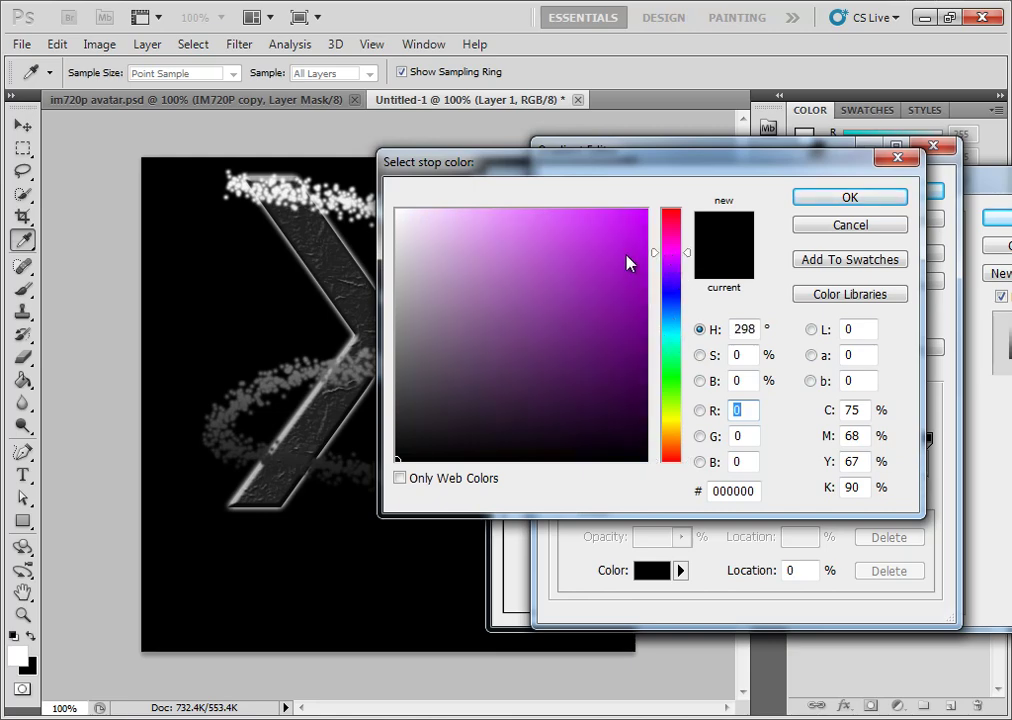
pyautogui.click(494, 235)
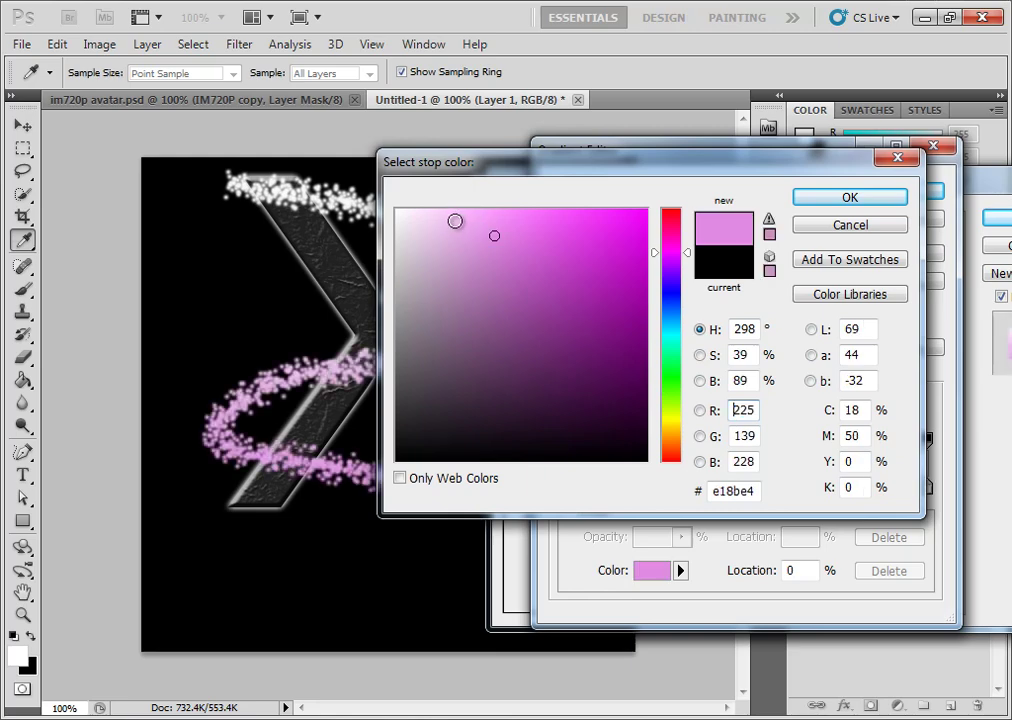
pyautogui.click(455, 225)
pyautogui.click(829, 198)
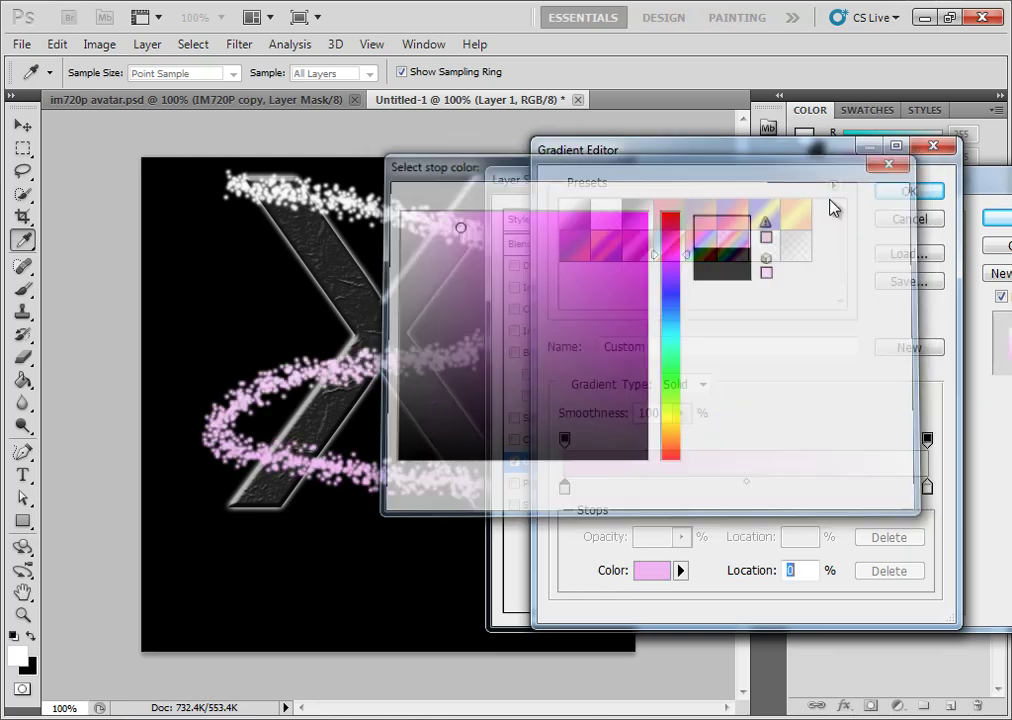
# Step: Change the gradient's starting stop to the darker, muted purple #bb85bd
pyautogui.doubleClick(564, 487)
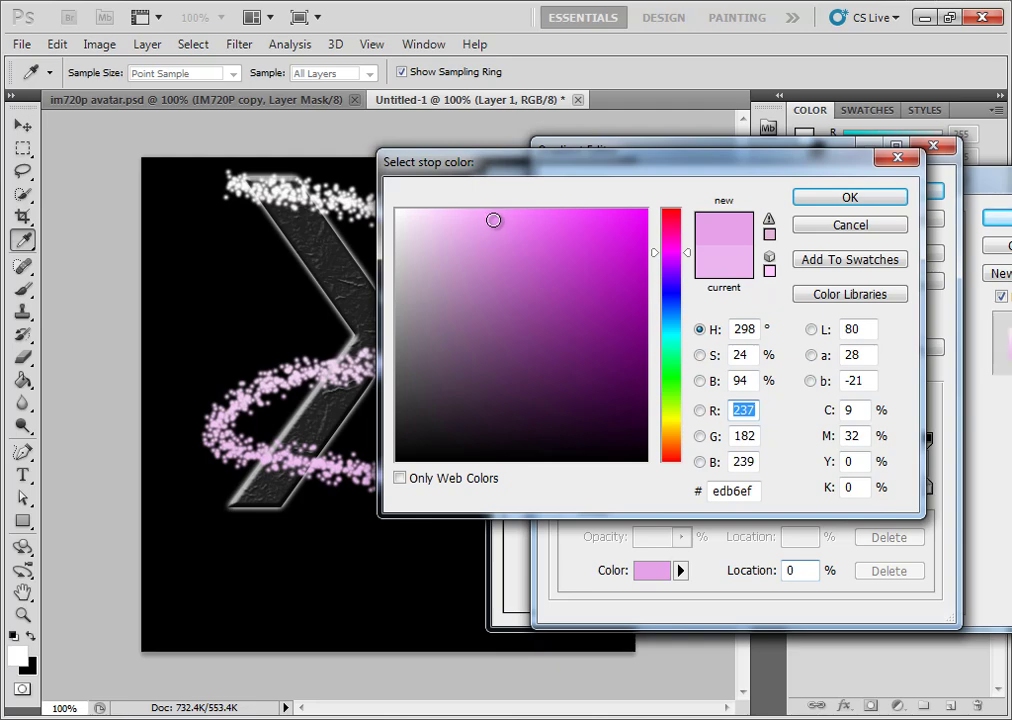
pyautogui.click(472, 228)
pyautogui.click(494, 219)
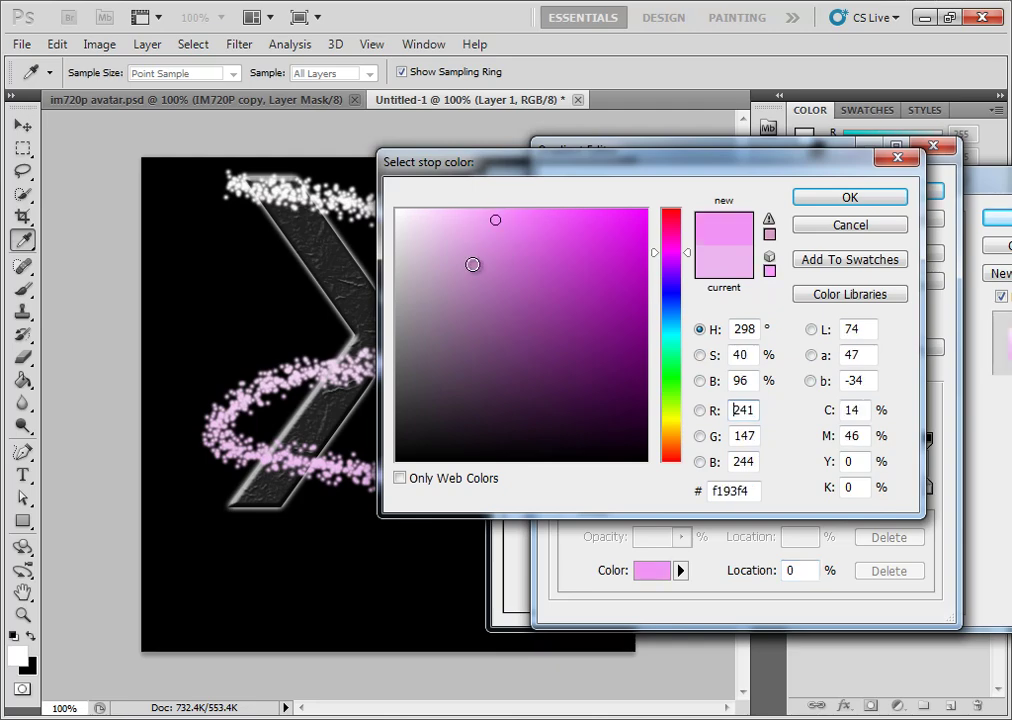
pyautogui.click(461, 269)
pyautogui.click(456, 271)
pyautogui.click(470, 274)
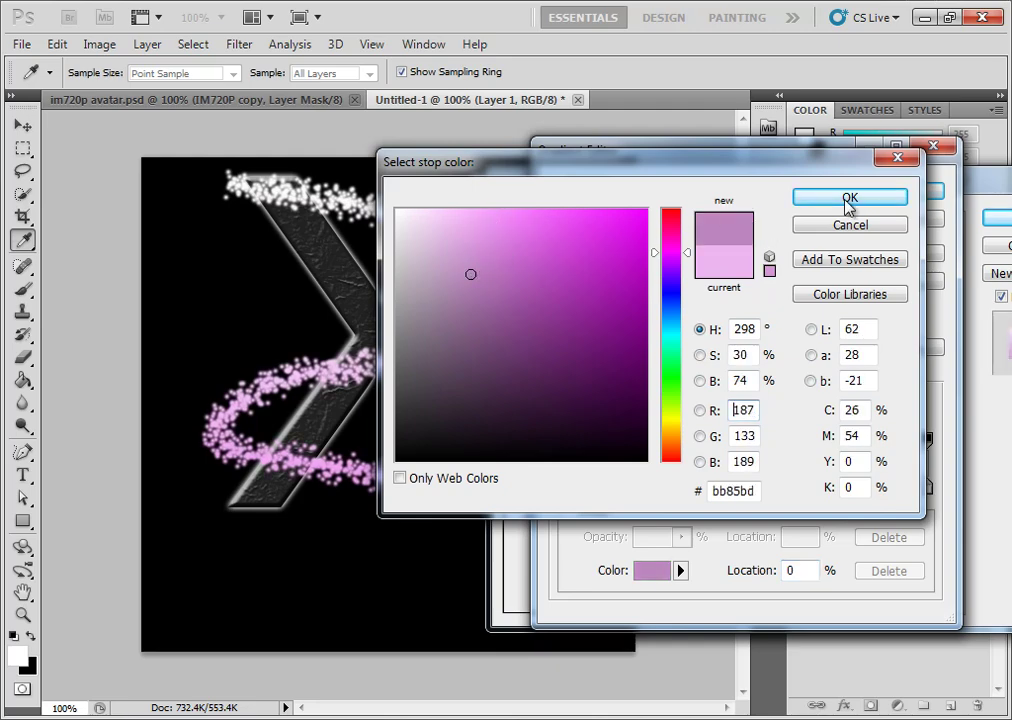
pyautogui.click(848, 198)
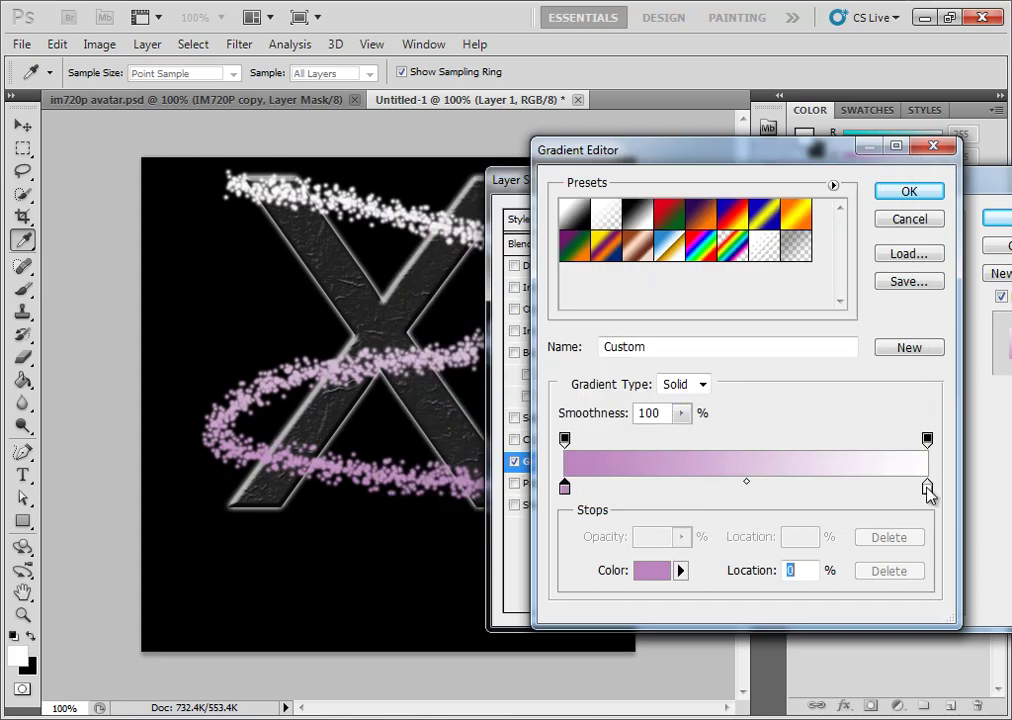
# Step: Set the gradient's white end stop to pink #ee9def and accept the edited gradient
pyautogui.doubleClick(927, 488)
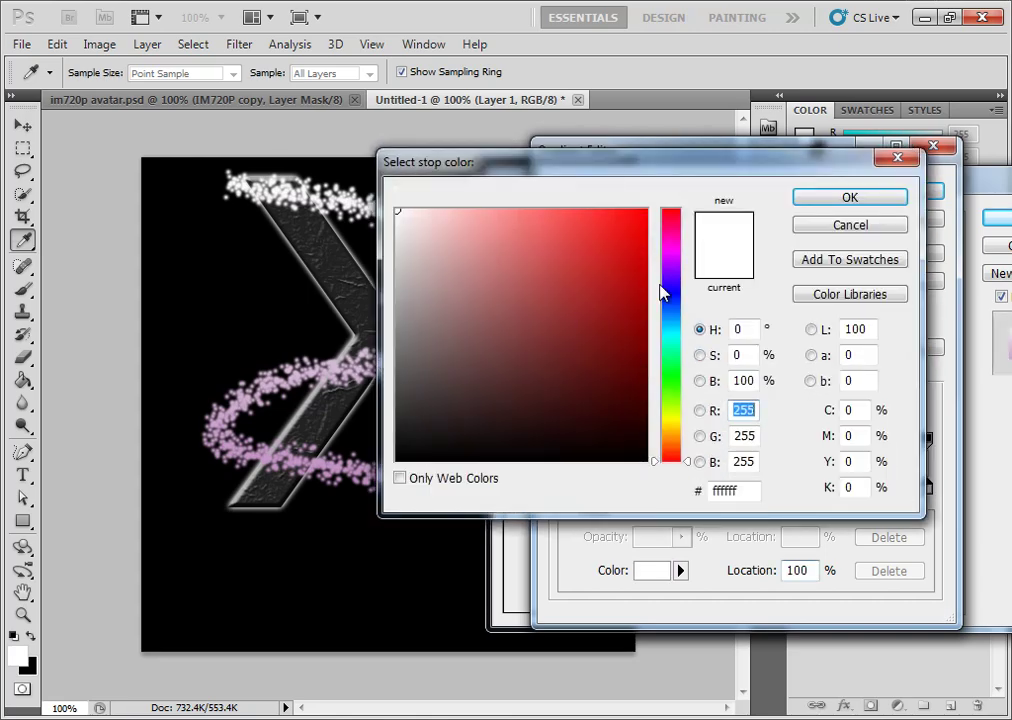
pyautogui.moveTo(688, 290); pyautogui.dragTo(675, 255)
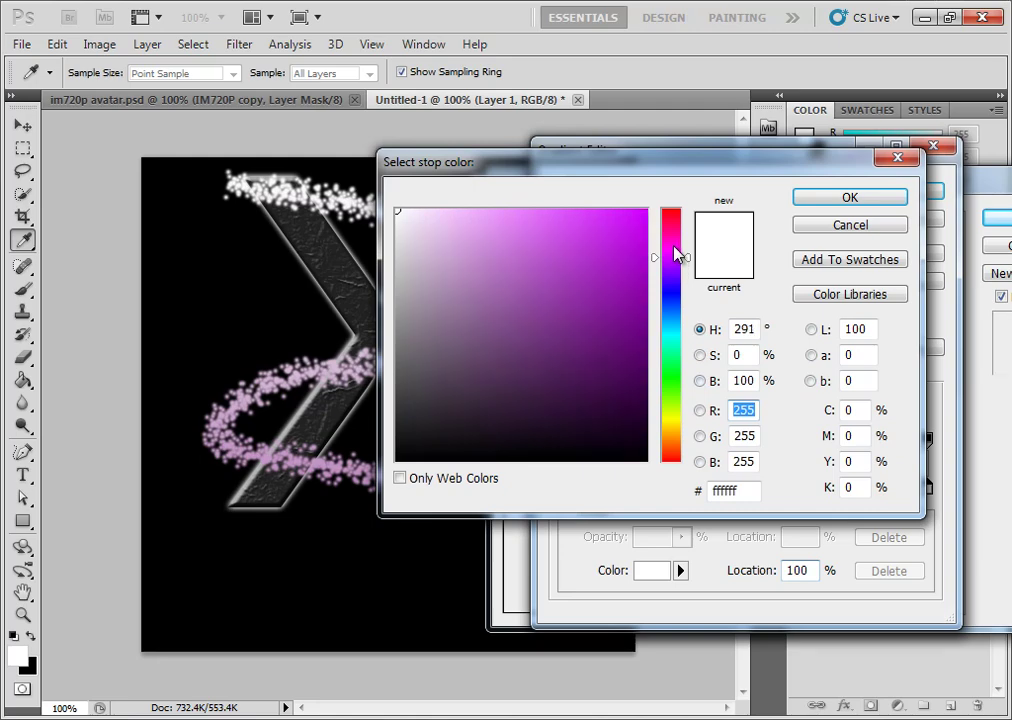
pyautogui.click(498, 218)
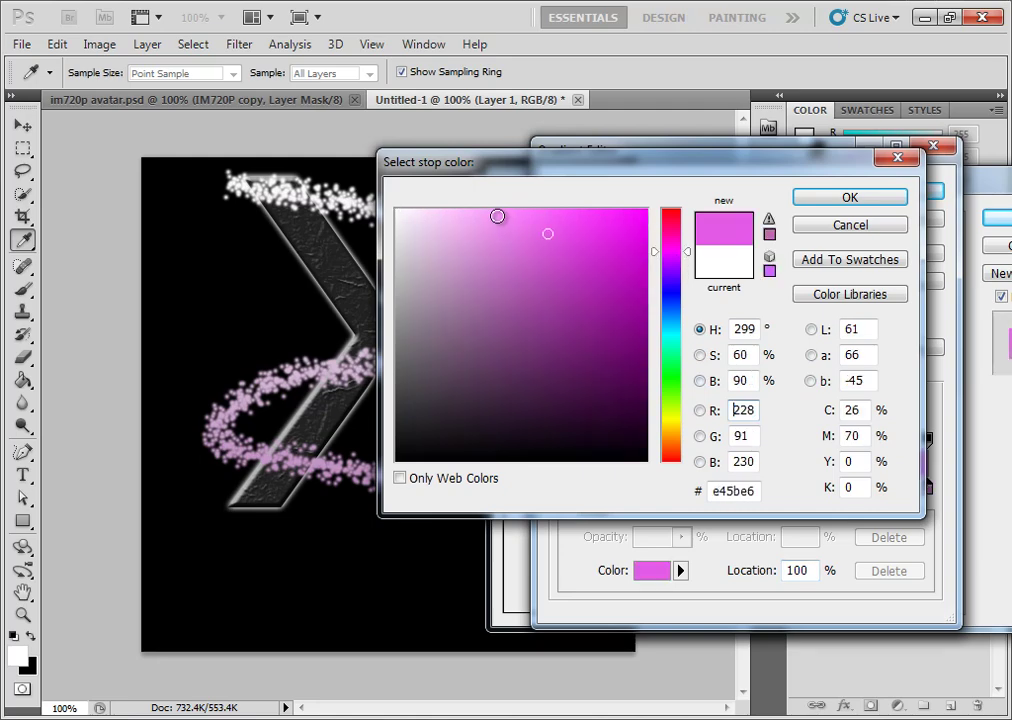
pyautogui.moveTo(548, 233); pyautogui.dragTo(483, 225)
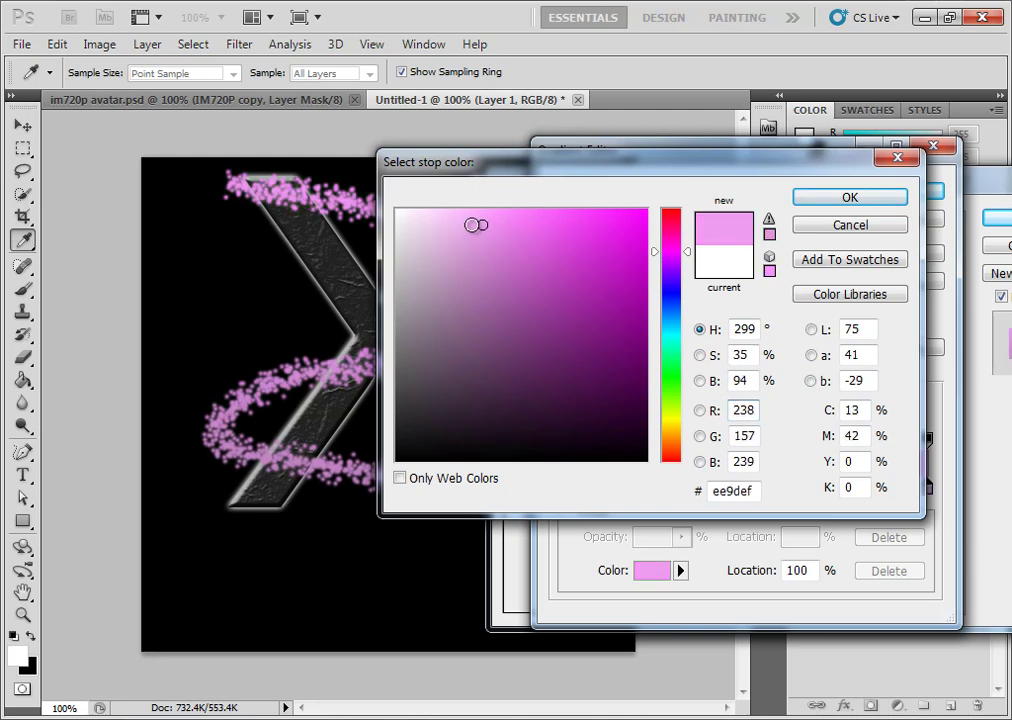
pyautogui.click(822, 199)
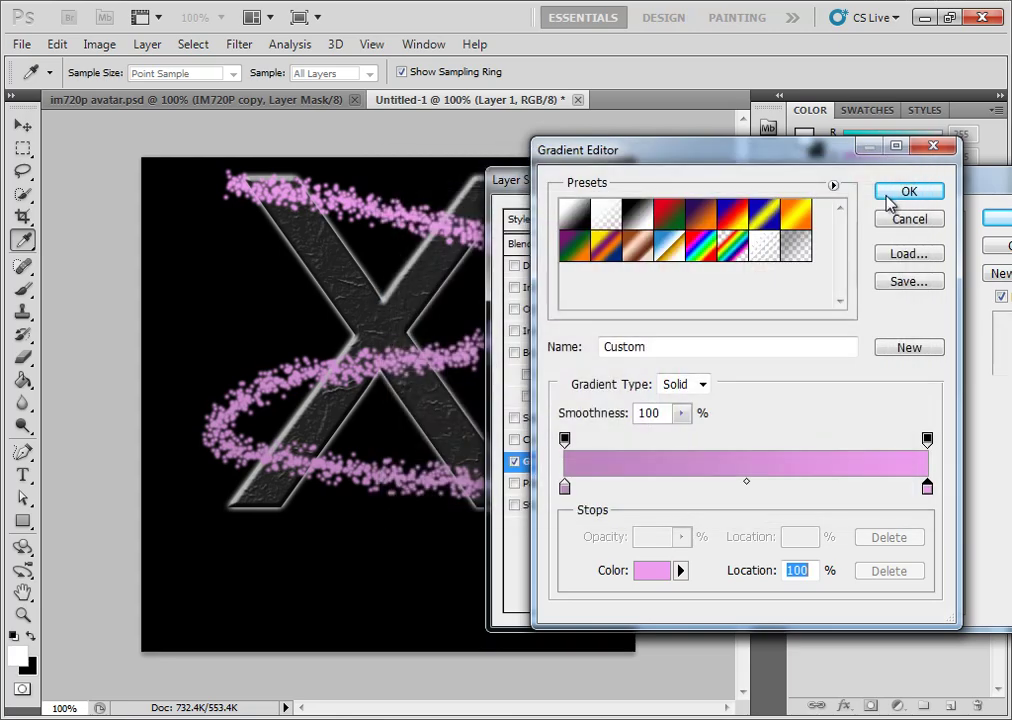
pyautogui.click(888, 205)
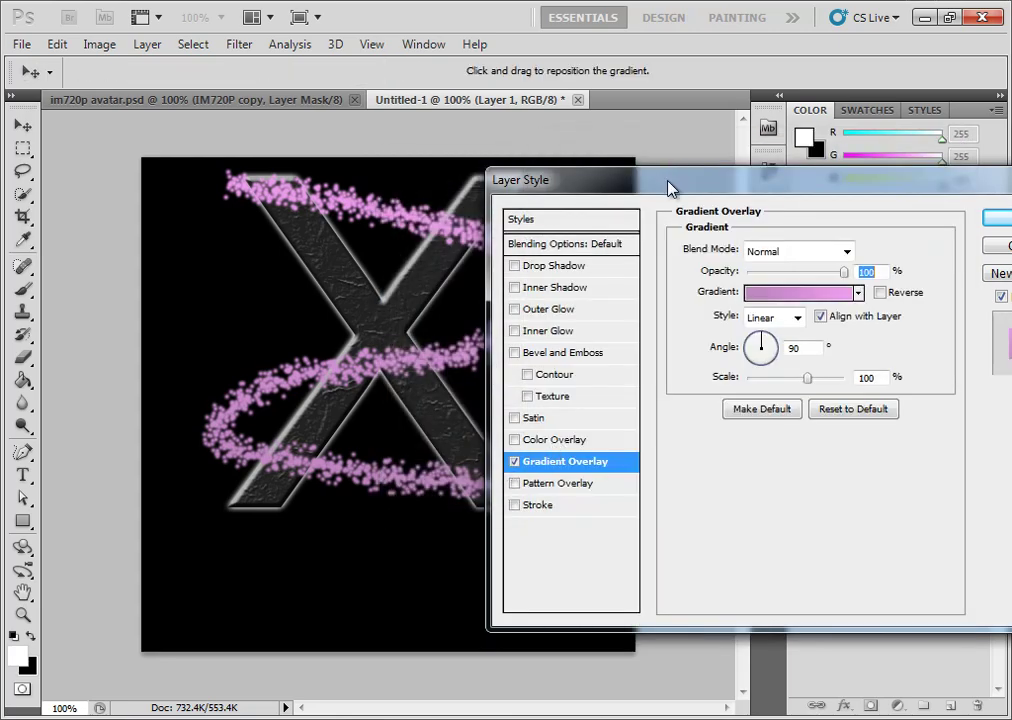
# Step: Try the Outer Glow style on the sparkle trail's layer and switch it off again
pyautogui.moveTo(669, 185); pyautogui.dragTo(788, 193)
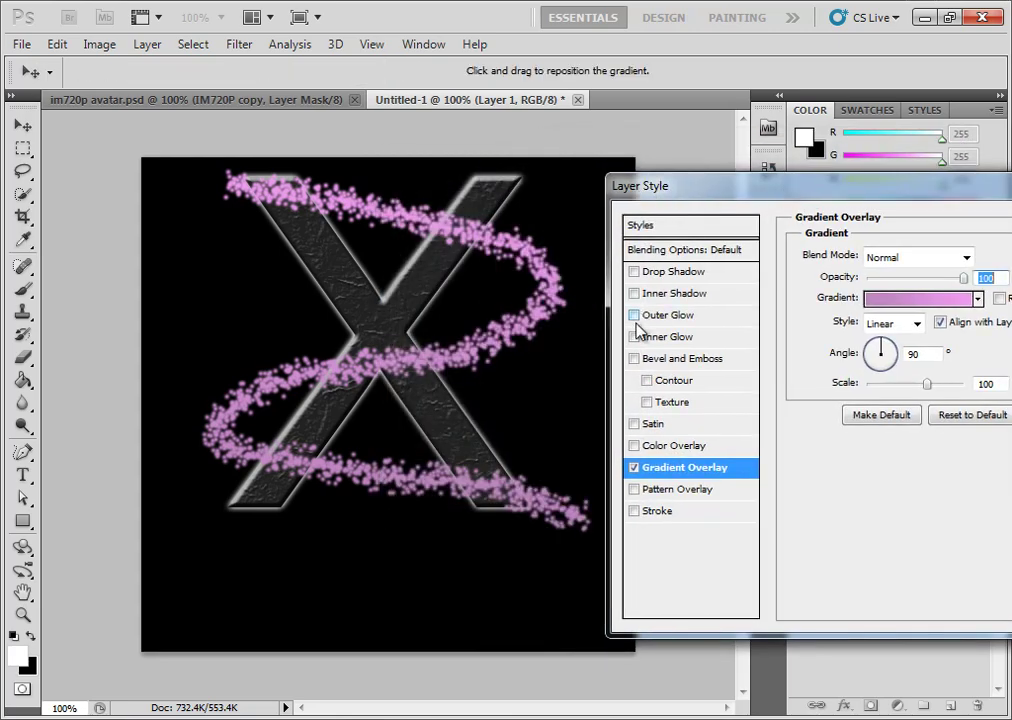
pyautogui.click(634, 316)
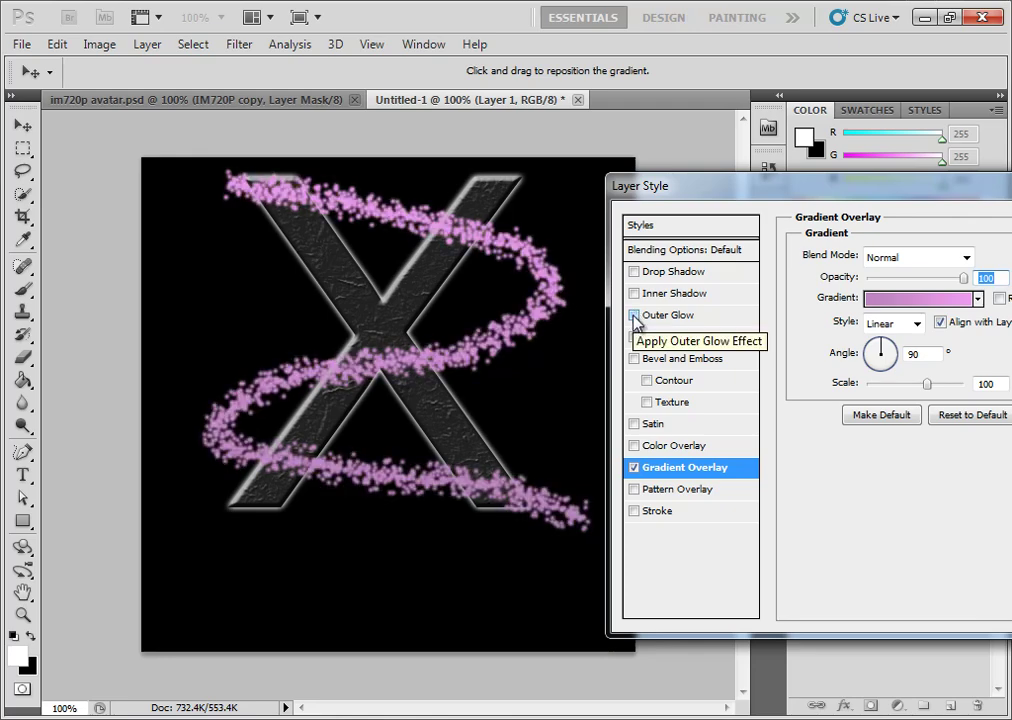
pyautogui.click(634, 316)
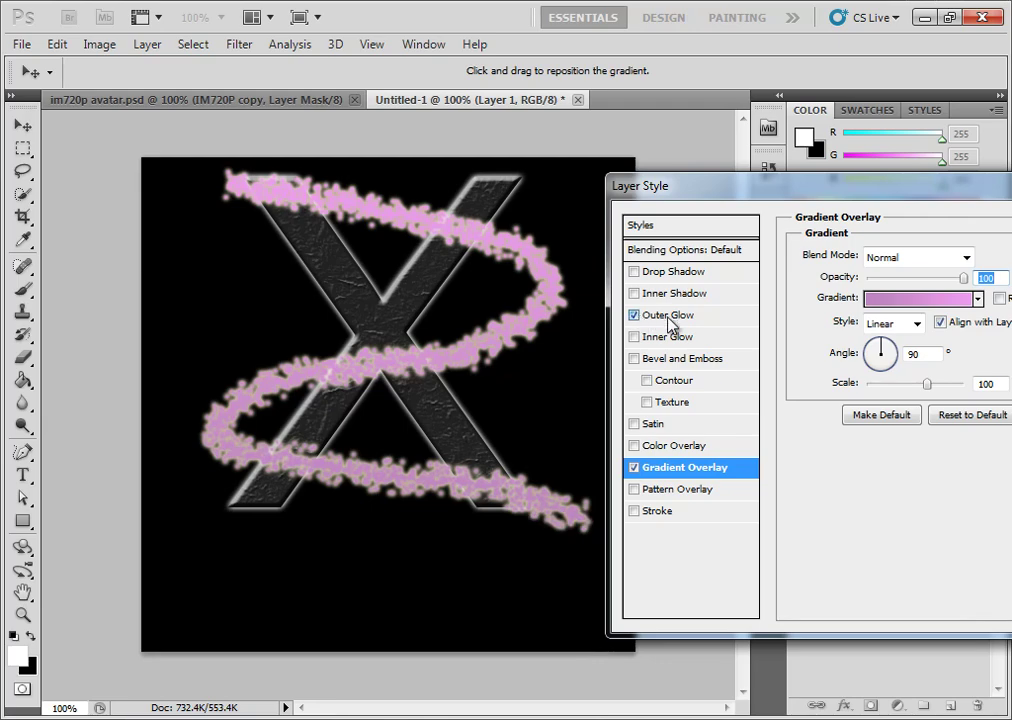
pyautogui.click(669, 318)
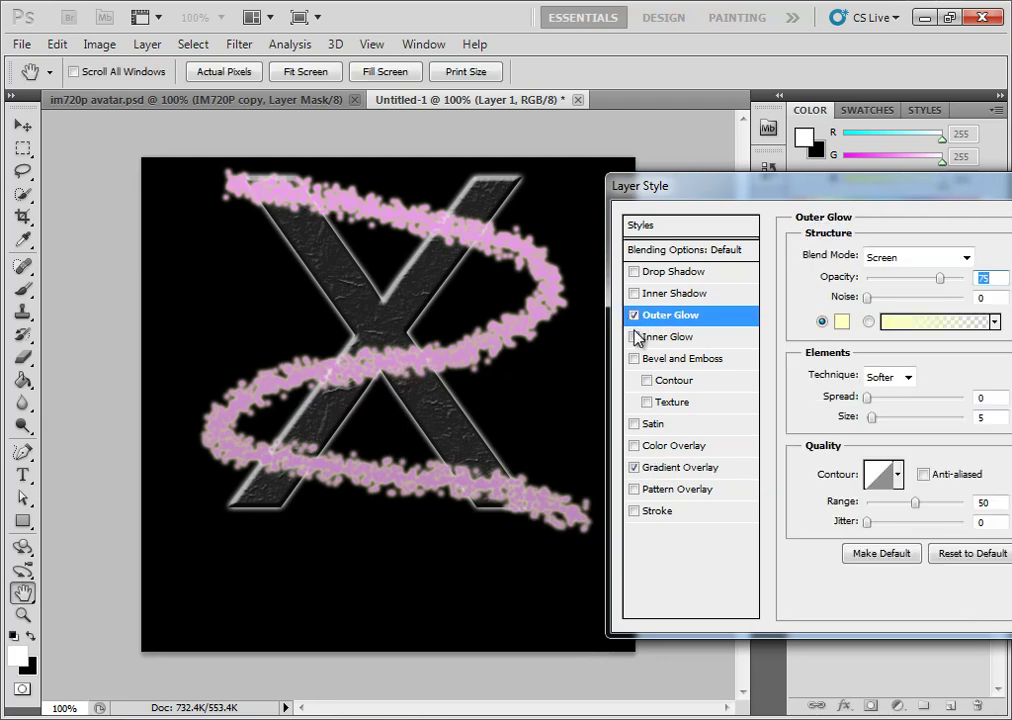
pyautogui.click(634, 315)
# Step: Enable Inner Glow on the sparkle trail with the glow colour #e792e4 and apply the layer styles
pyautogui.click(634, 337)
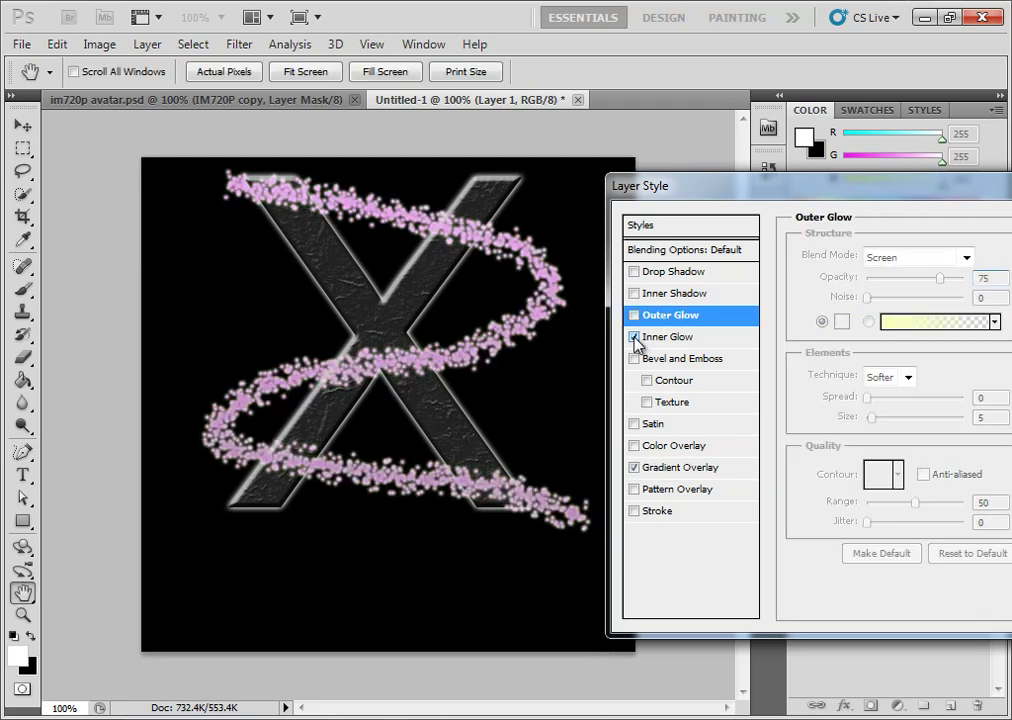
pyautogui.click(667, 340)
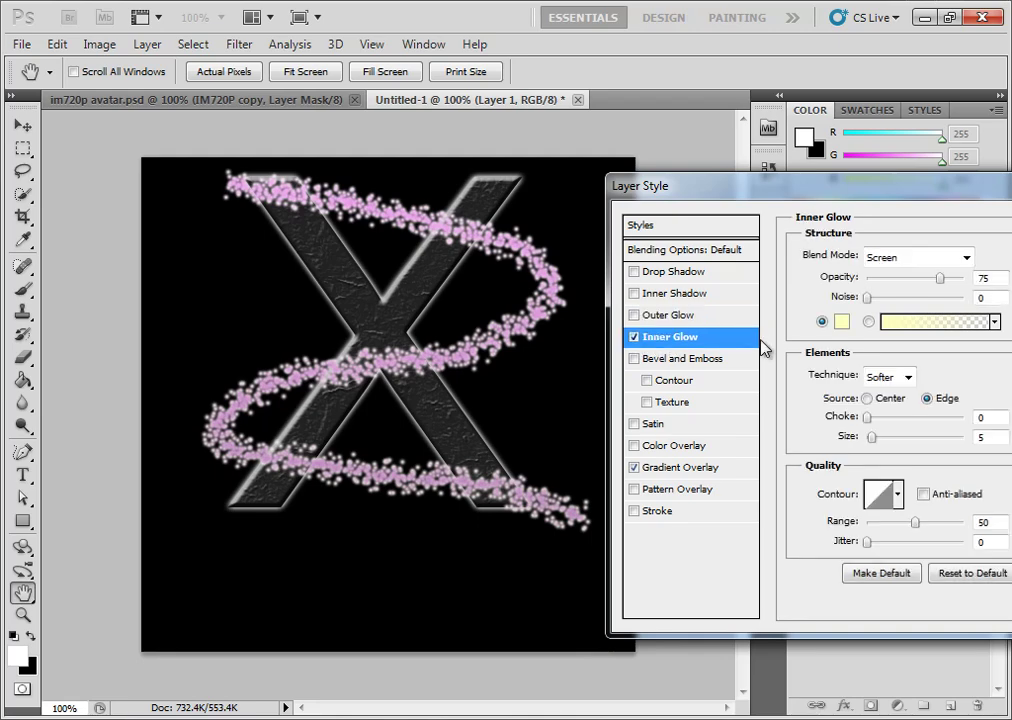
pyautogui.click(842, 322)
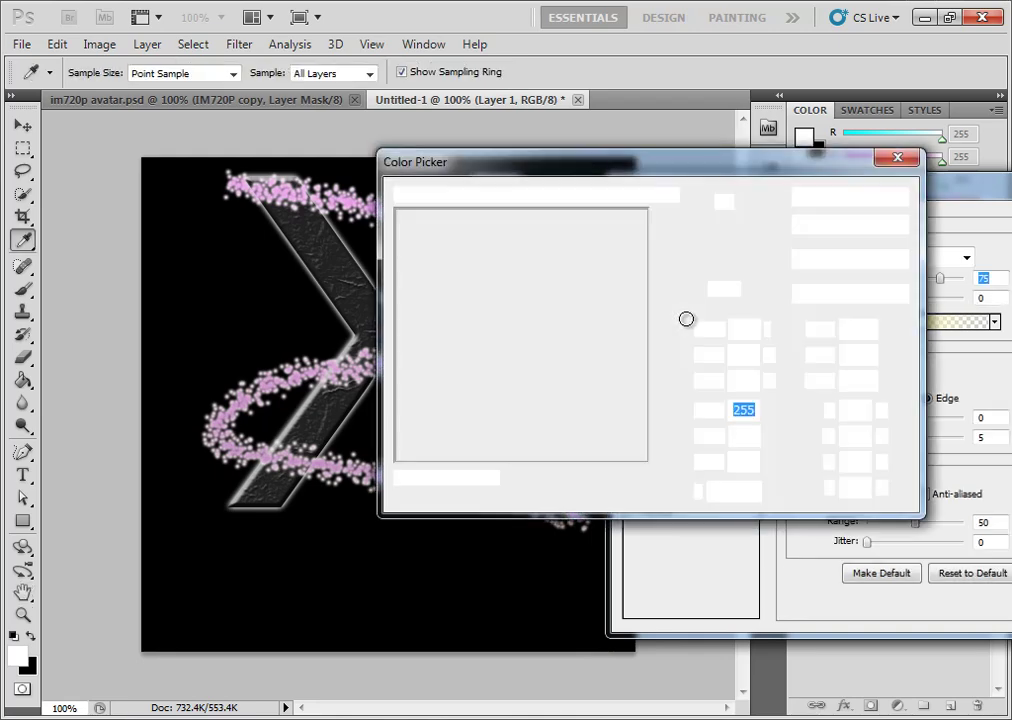
pyautogui.click(670, 249)
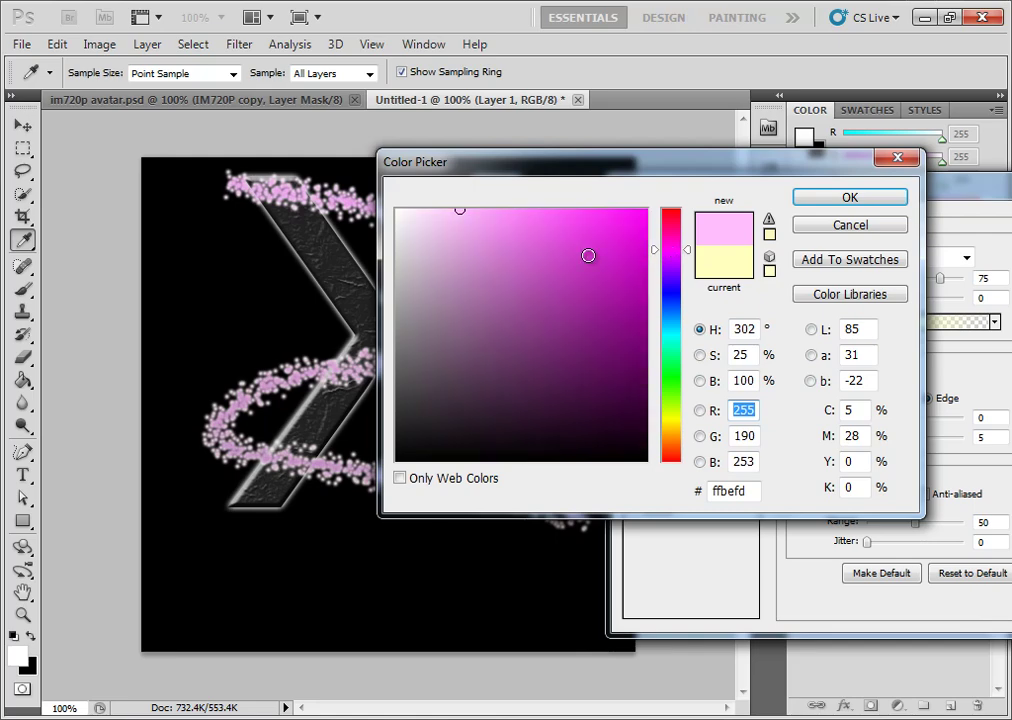
pyautogui.click(488, 232)
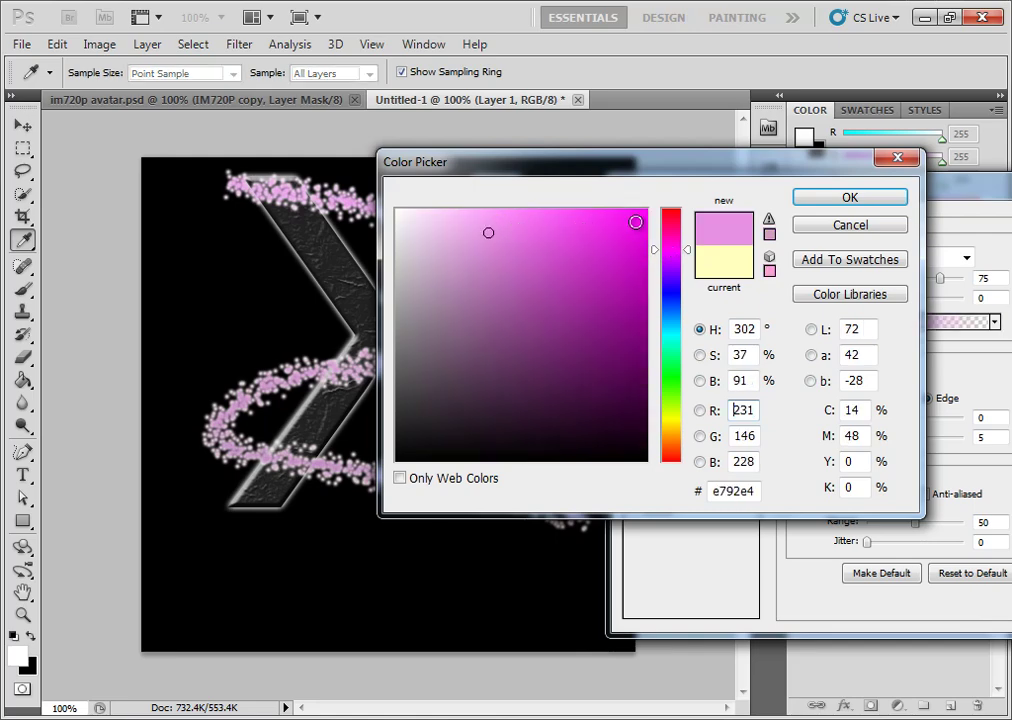
pyautogui.click(806, 199)
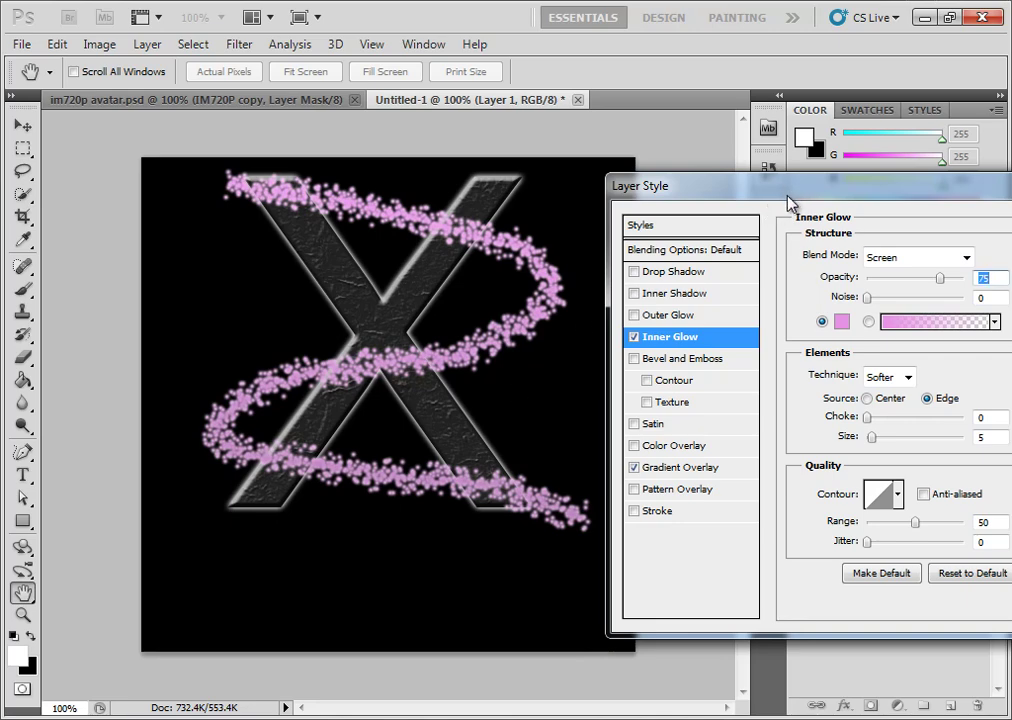
pyautogui.moveTo(789, 192); pyautogui.dragTo(597, 193)
pyautogui.click(956, 228)
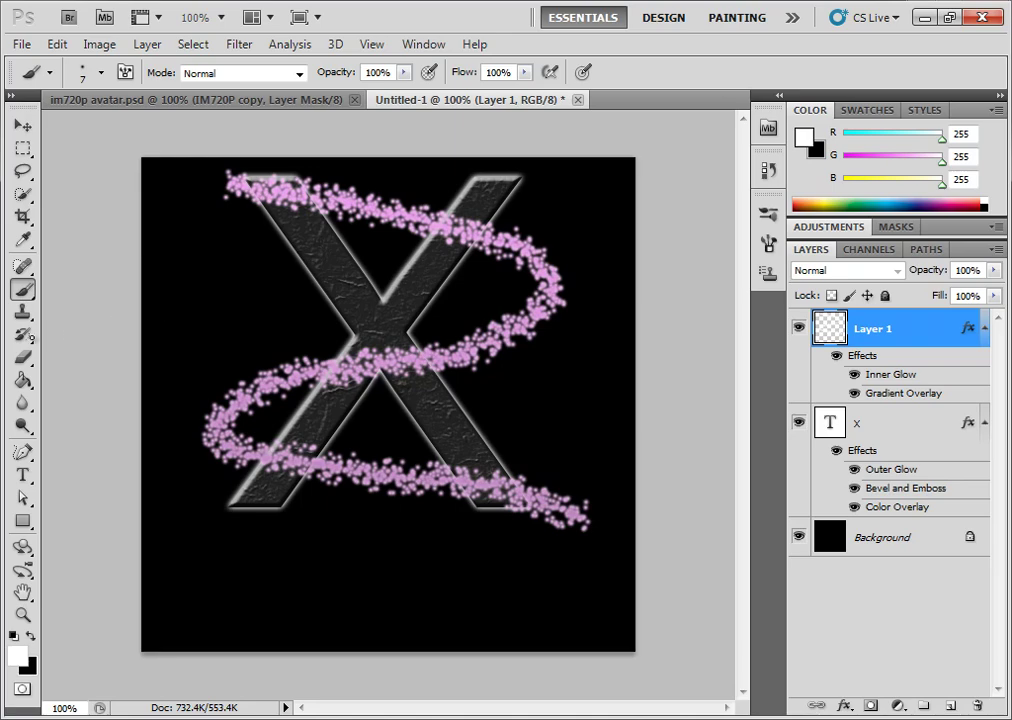
# Step: Erase the sparkles that cover the X's two upper arms with the 19 px Eraser, so the trail passes behind them
pyautogui.click(29, 361)
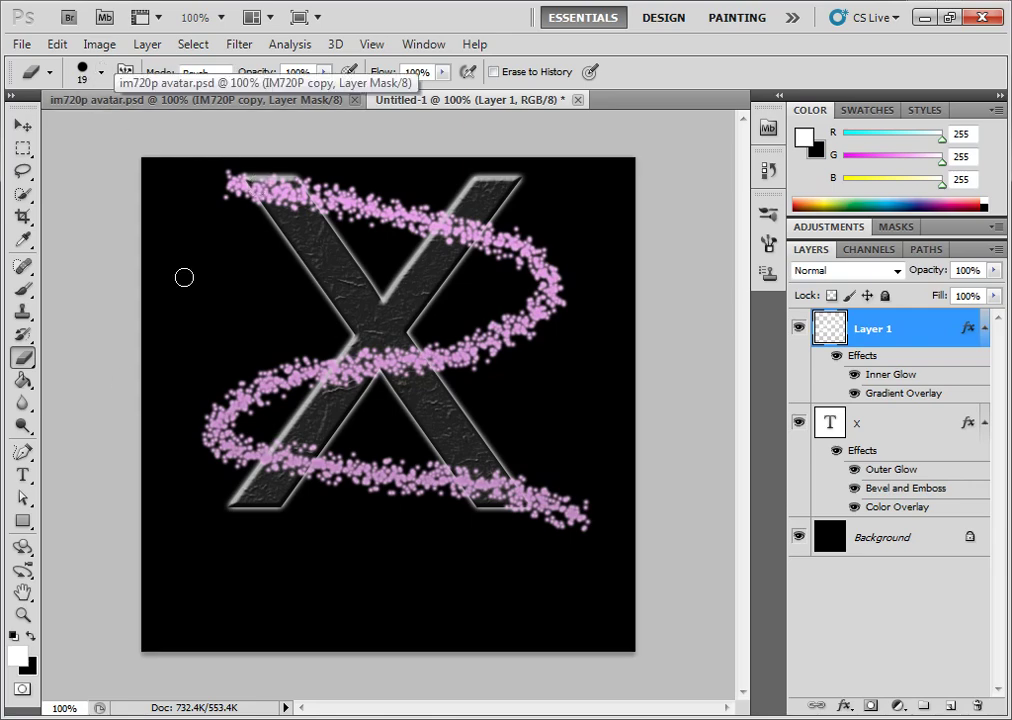
pyautogui.press('z')
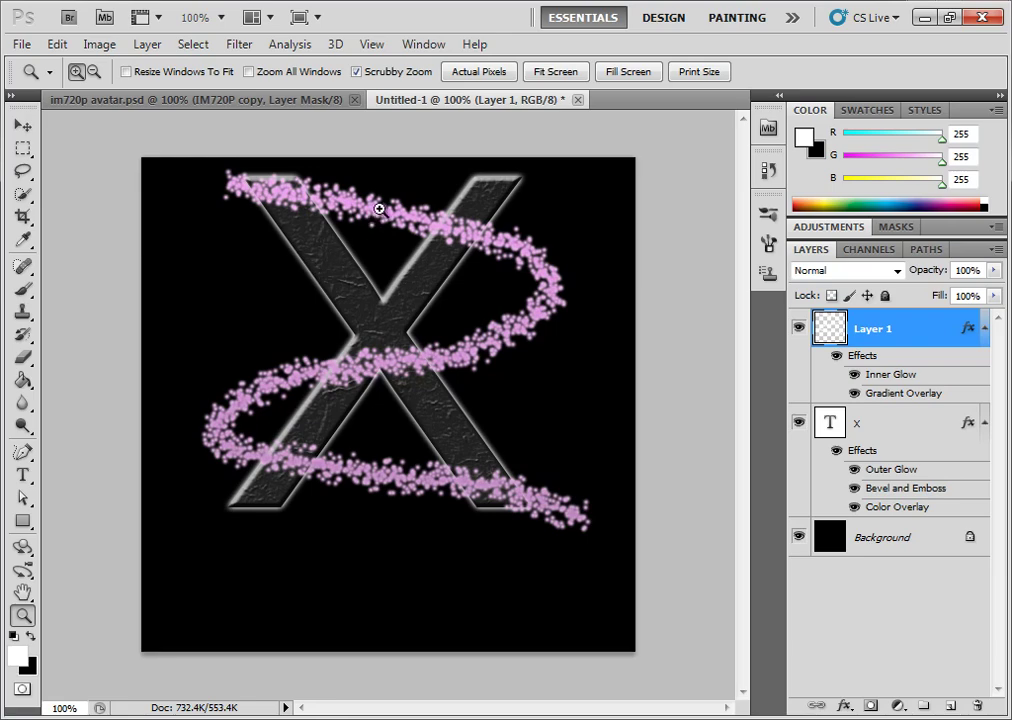
pyautogui.click(380, 203)
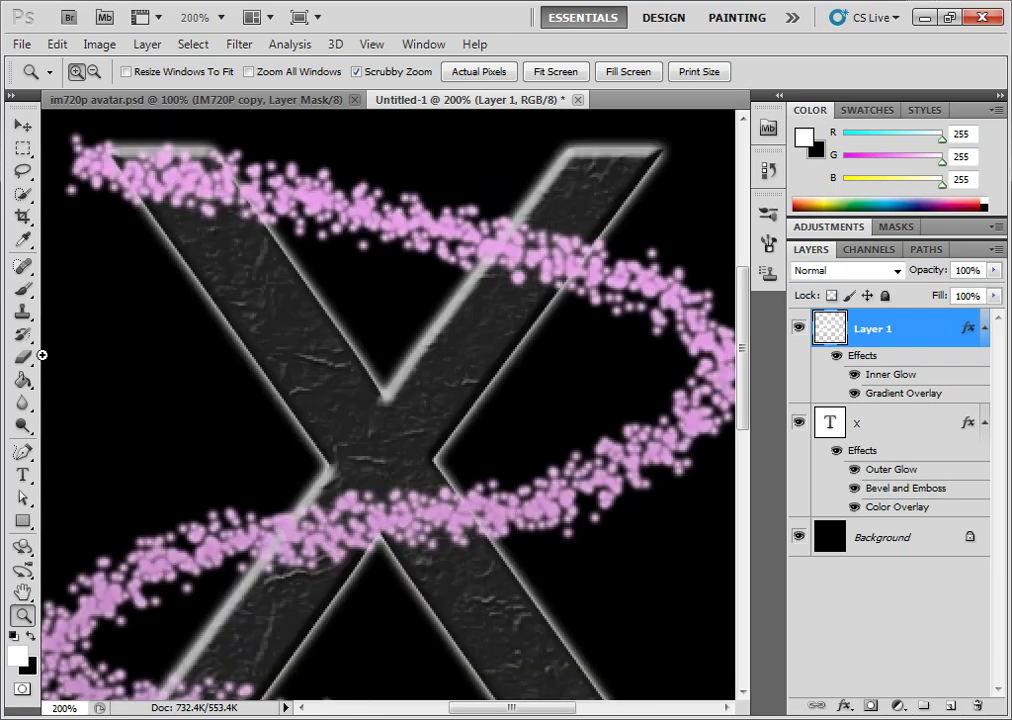
pyautogui.click(25, 360)
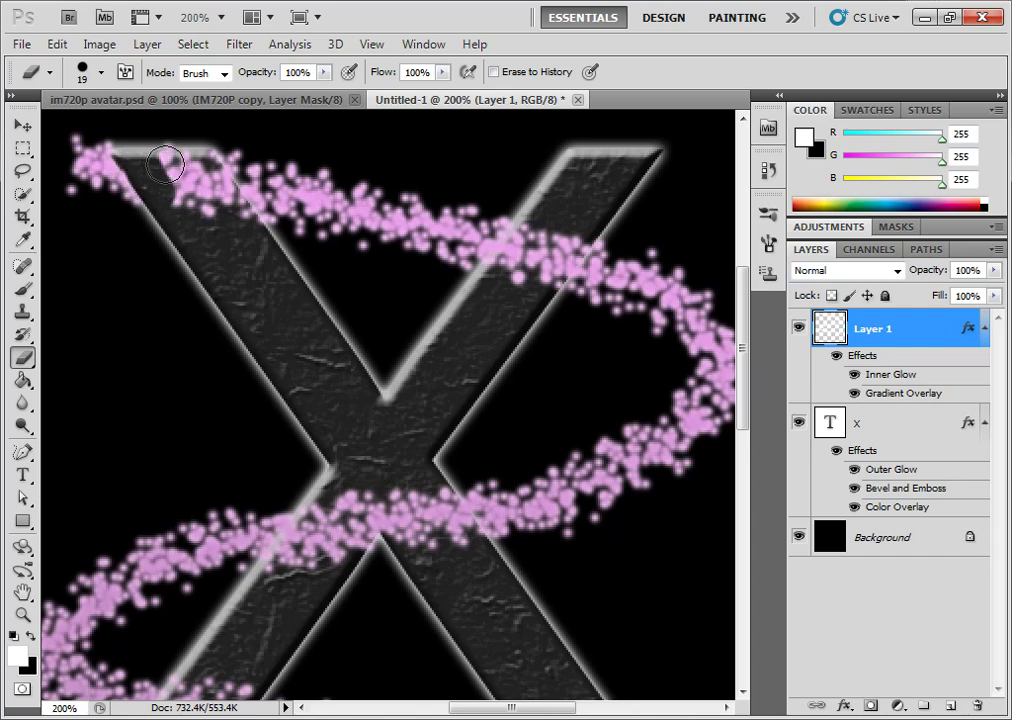
pyautogui.moveTo(166, 163)
pyautogui.mouseDown()
pyautogui.moveTo(136, 136)
pyautogui.moveTo(206, 200)
pyautogui.moveTo(166, 165)
pyautogui.moveTo(182, 170)
pyautogui.moveTo(175, 152)
pyautogui.moveTo(203, 176)
pyautogui.moveTo(165, 138)
pyautogui.moveTo(203, 165)
pyautogui.moveTo(165, 135)
pyautogui.moveTo(111, 133)
pyautogui.moveTo(195, 174)
pyautogui.moveTo(127, 133)
pyautogui.mouseUp()
pyautogui.moveTo(482, 252)
pyautogui.mouseDown()
pyautogui.moveTo(529, 235)
pyautogui.moveTo(500, 265)
pyautogui.moveTo(565, 237)
pyautogui.moveTo(545, 262)
pyautogui.moveTo(570, 246)
pyautogui.moveTo(506, 280)
pyautogui.moveTo(571, 242)
pyautogui.moveTo(561, 262)
pyautogui.mouseUp()
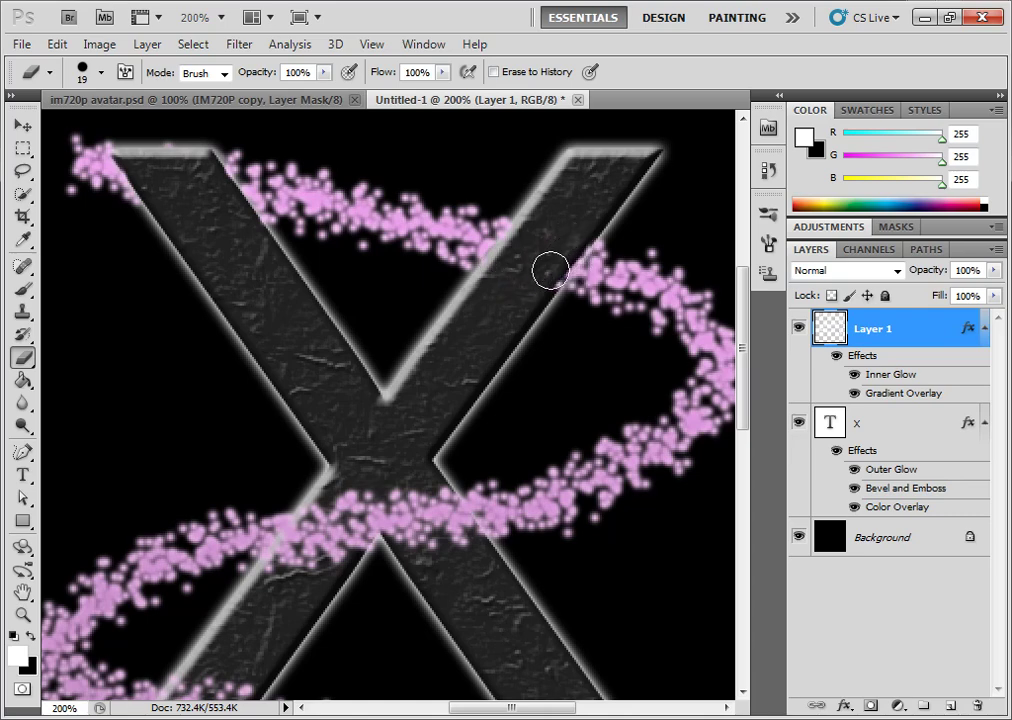
# Step: Erase the sparkles covering the X's lower-left leg with the 19 px Eraser, so the trail passes behind it
pyautogui.click(23, 616)
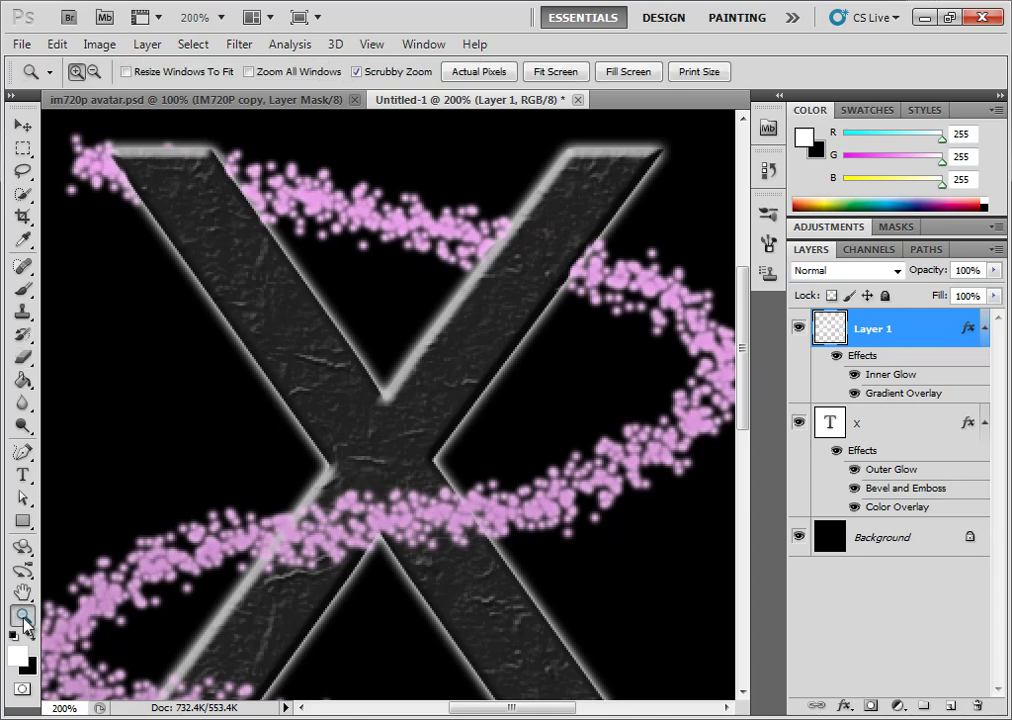
pyautogui.rightClick(254, 493)
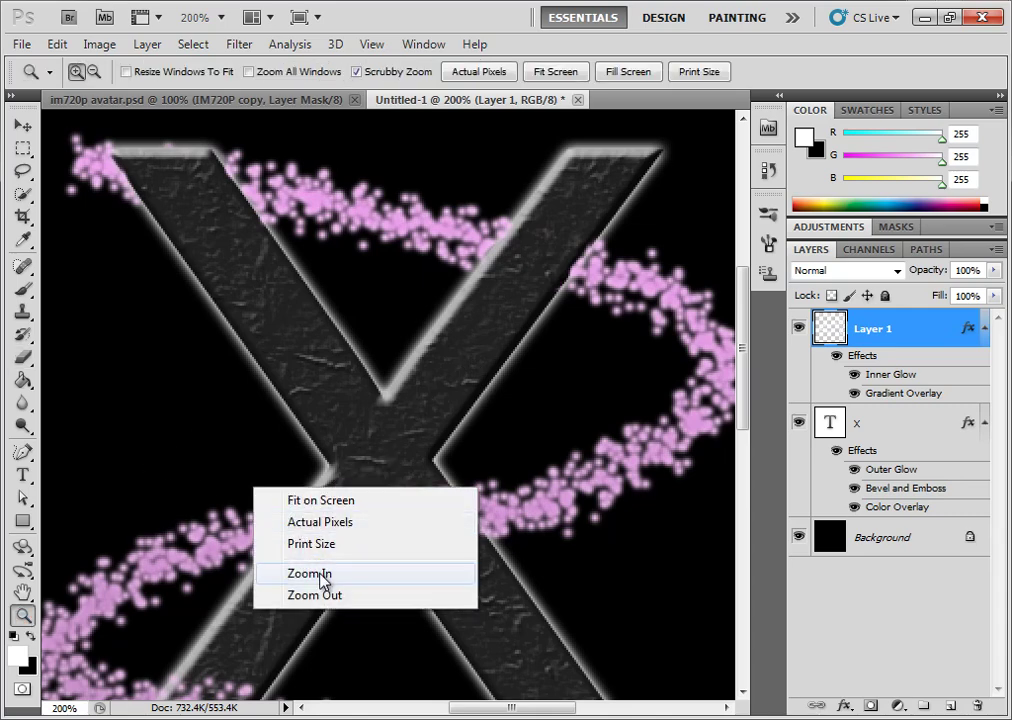
pyautogui.click(305, 600)
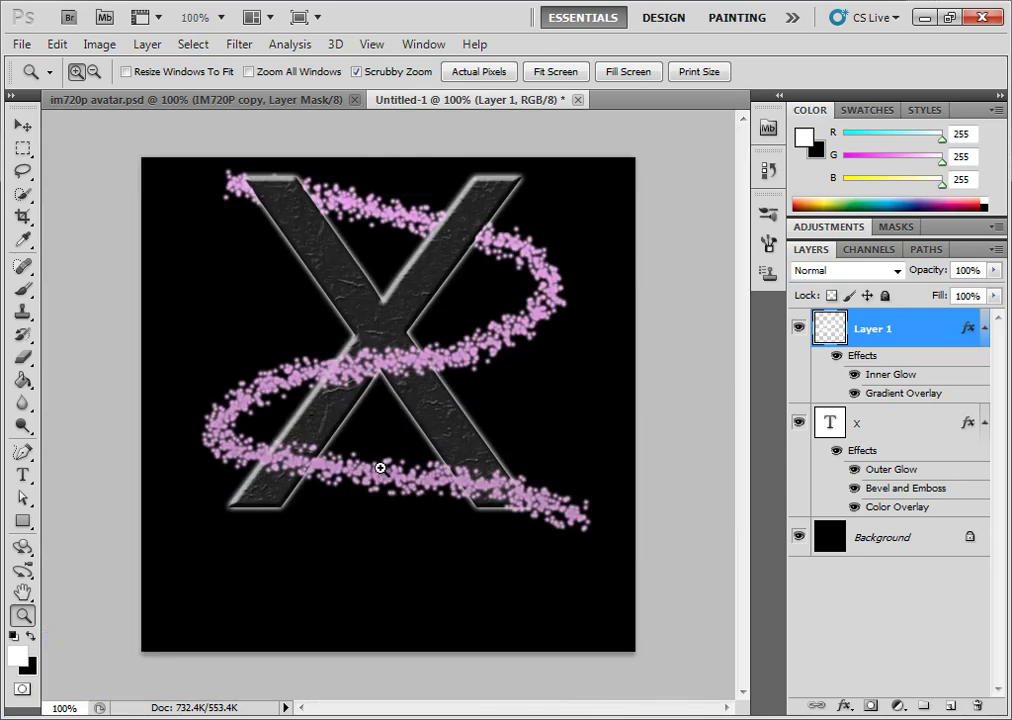
pyautogui.click(380, 468)
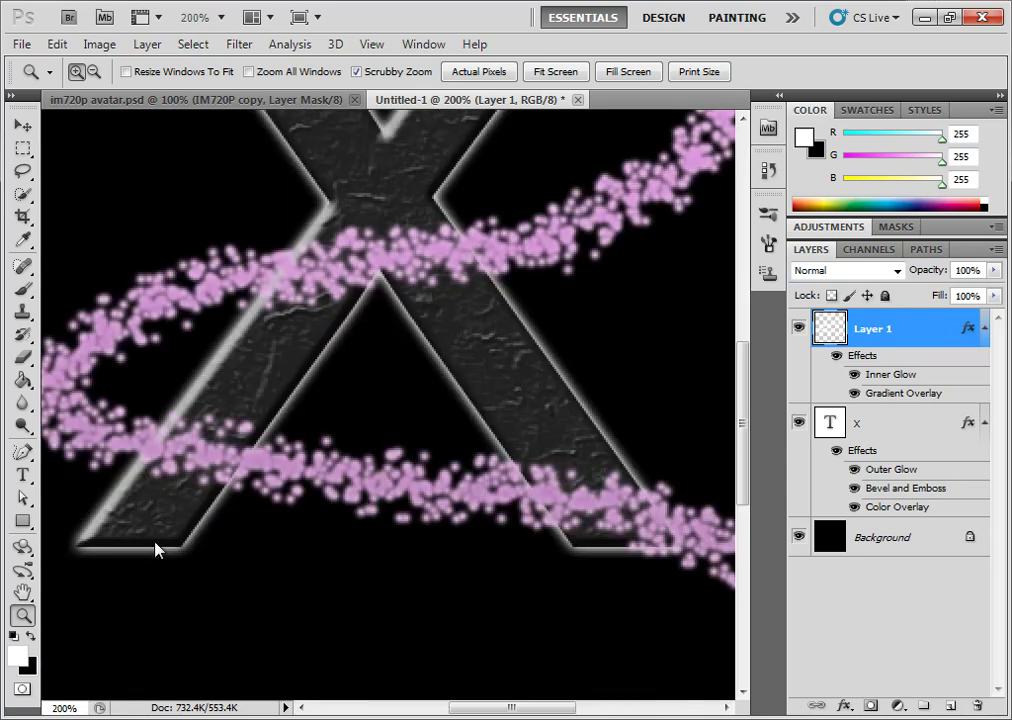
pyautogui.click(23, 357)
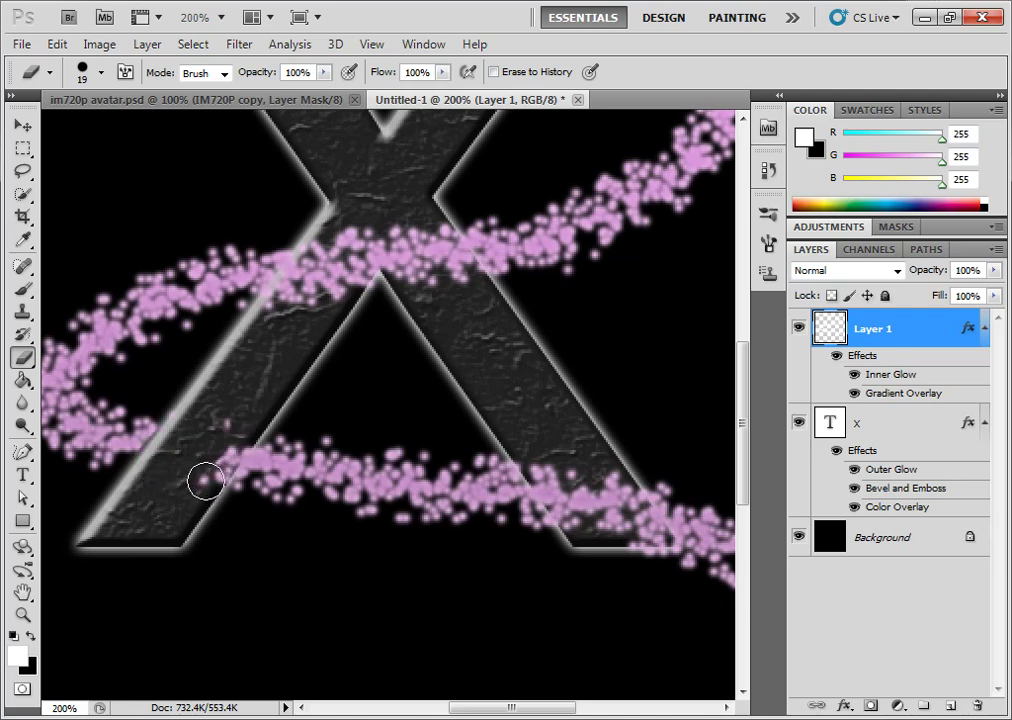
pyautogui.moveTo(205, 478); pyautogui.dragTo(207, 476)
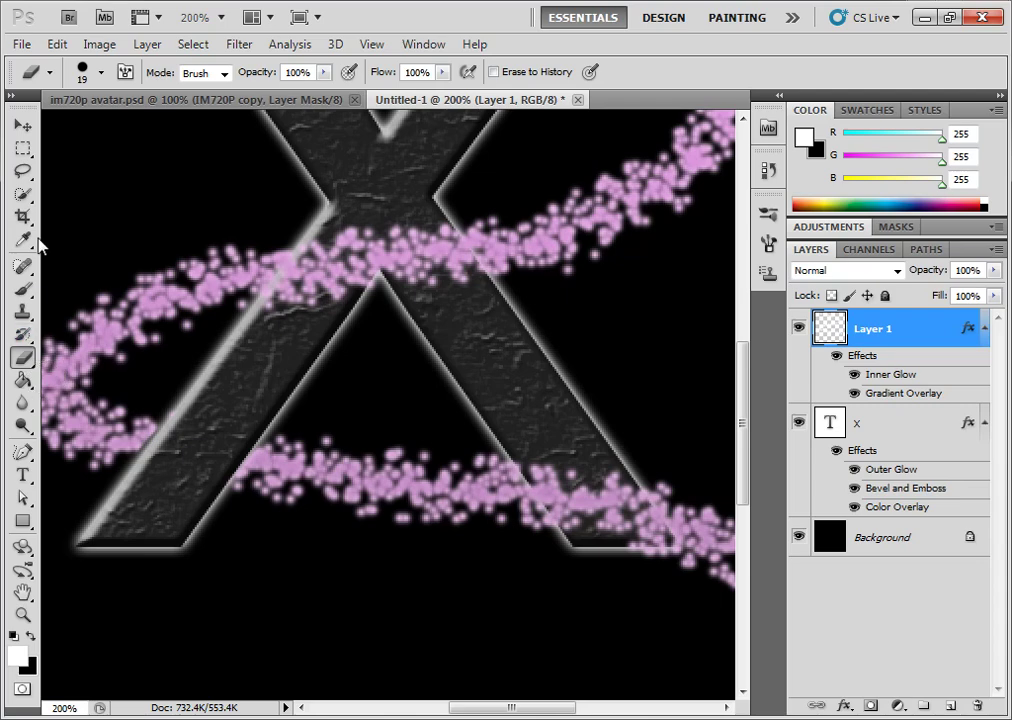
pyautogui.click(22, 614)
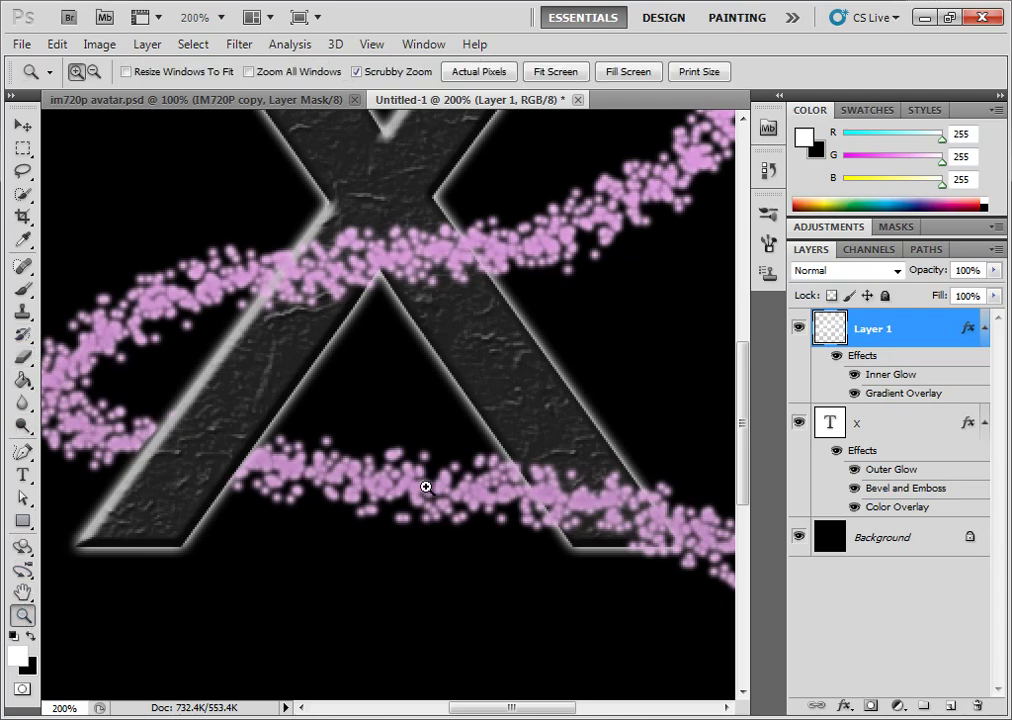
pyautogui.rightClick(388, 490)
pyautogui.click(437, 600)
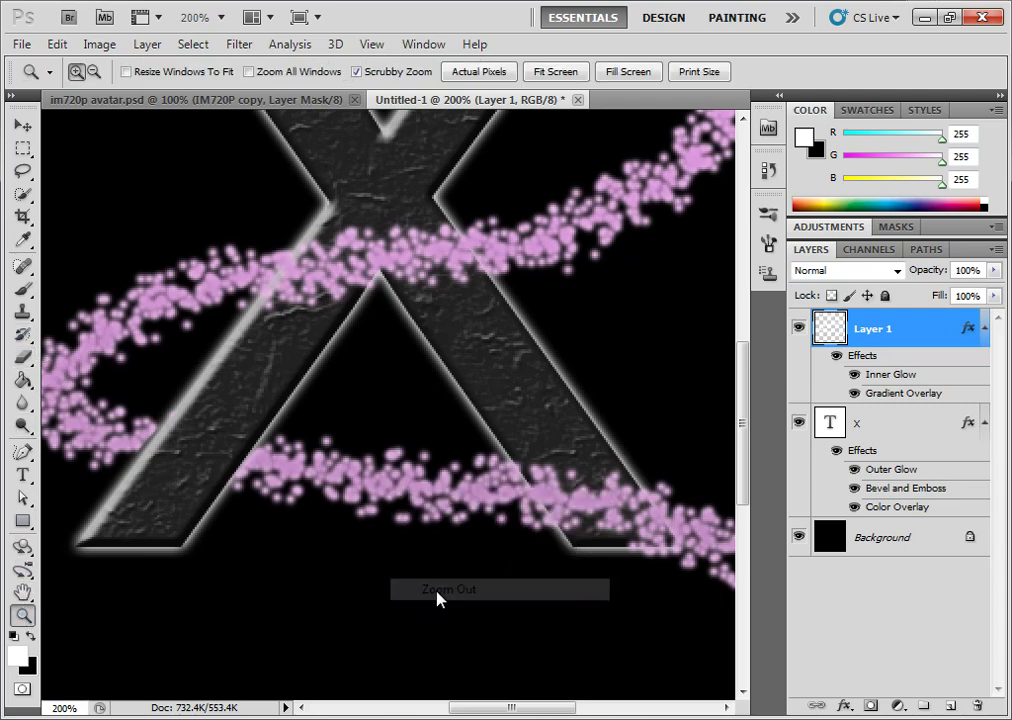
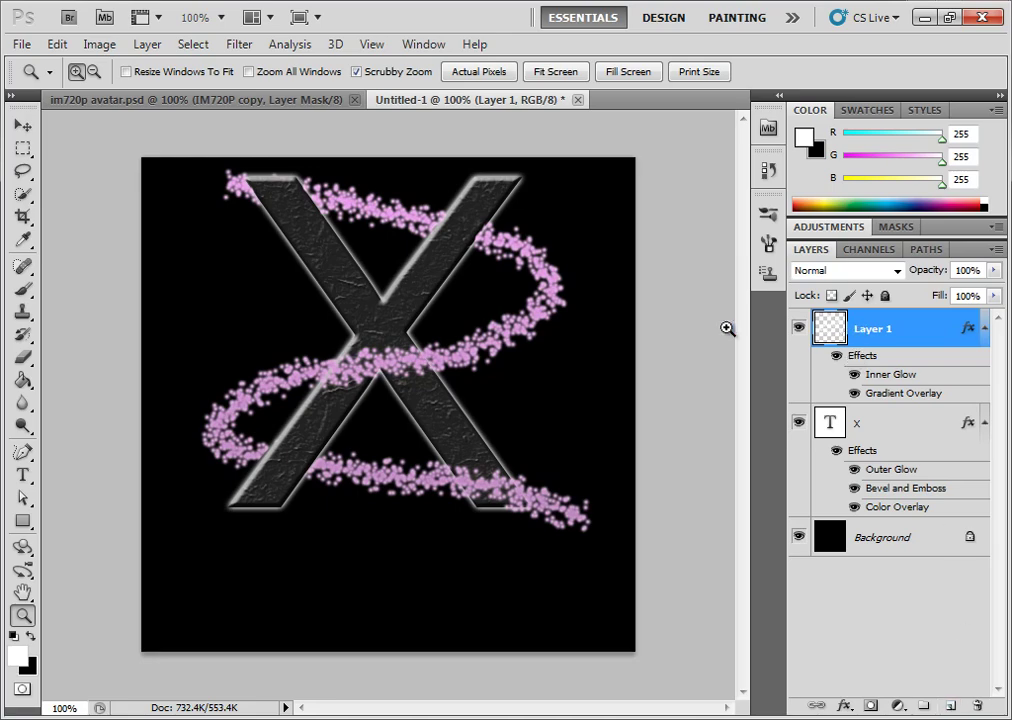
# Step: Link the sparkle trail's layer with the X text layer
pyautogui.click(23, 125)
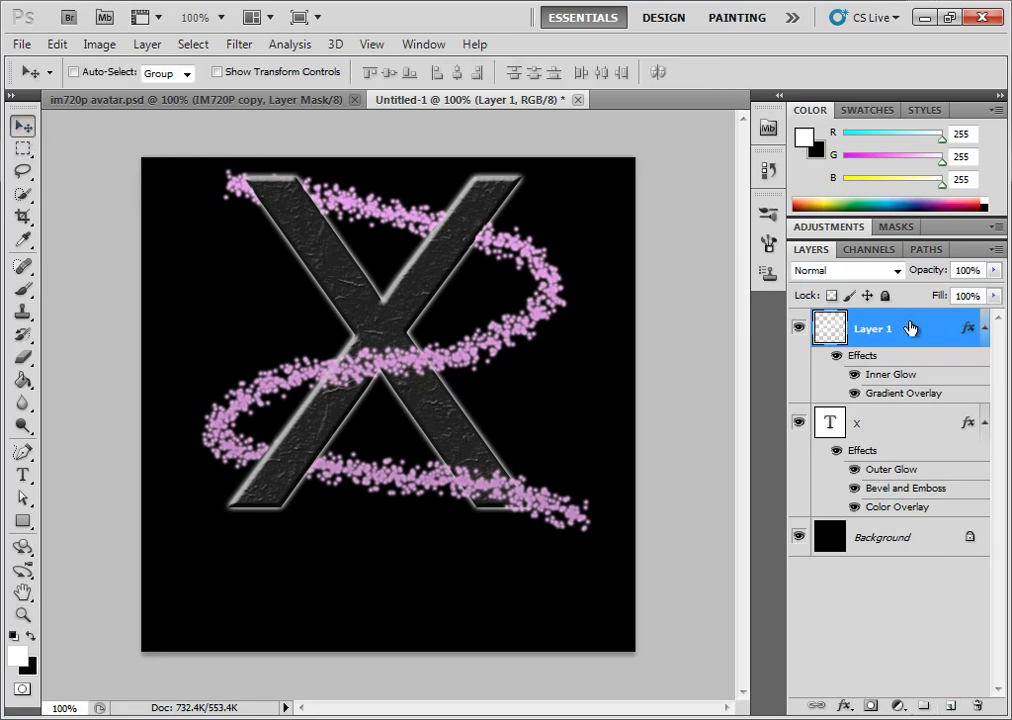
pyautogui.keyDown('shift'); pyautogui.click(902, 428); pyautogui.keyUp('shift')
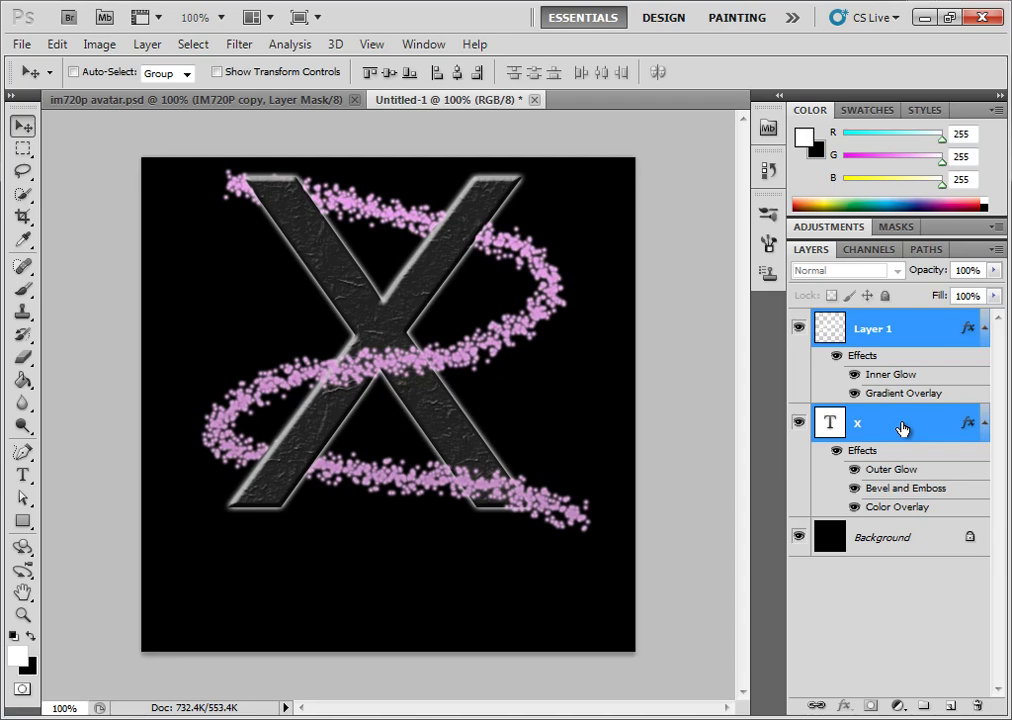
pyautogui.rightClick(902, 428)
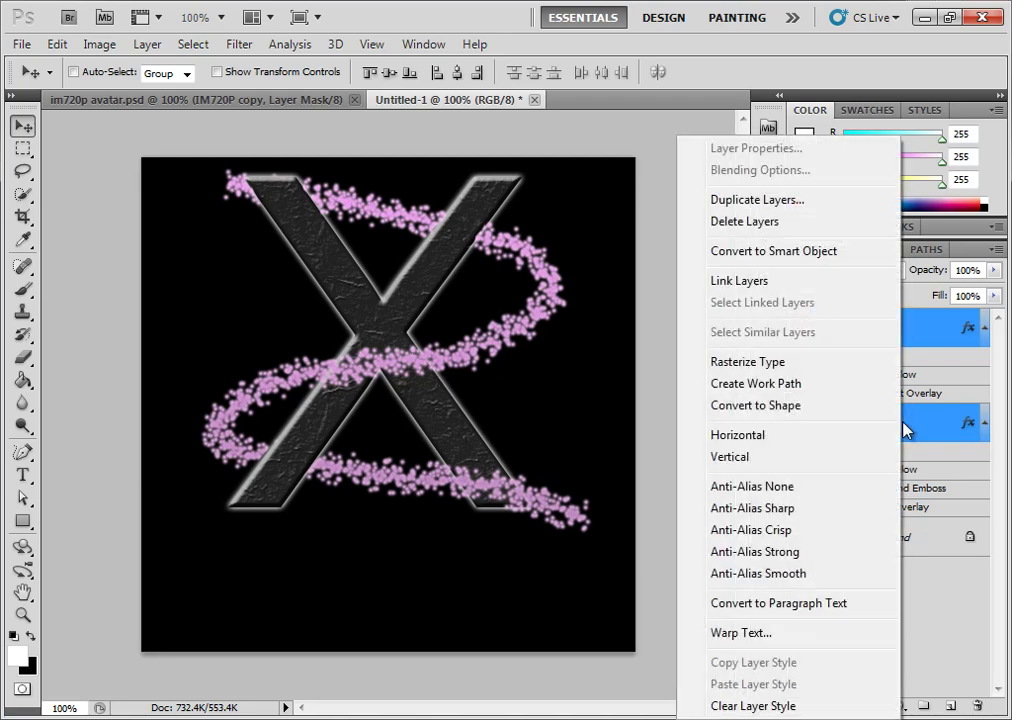
pyautogui.click(739, 283)
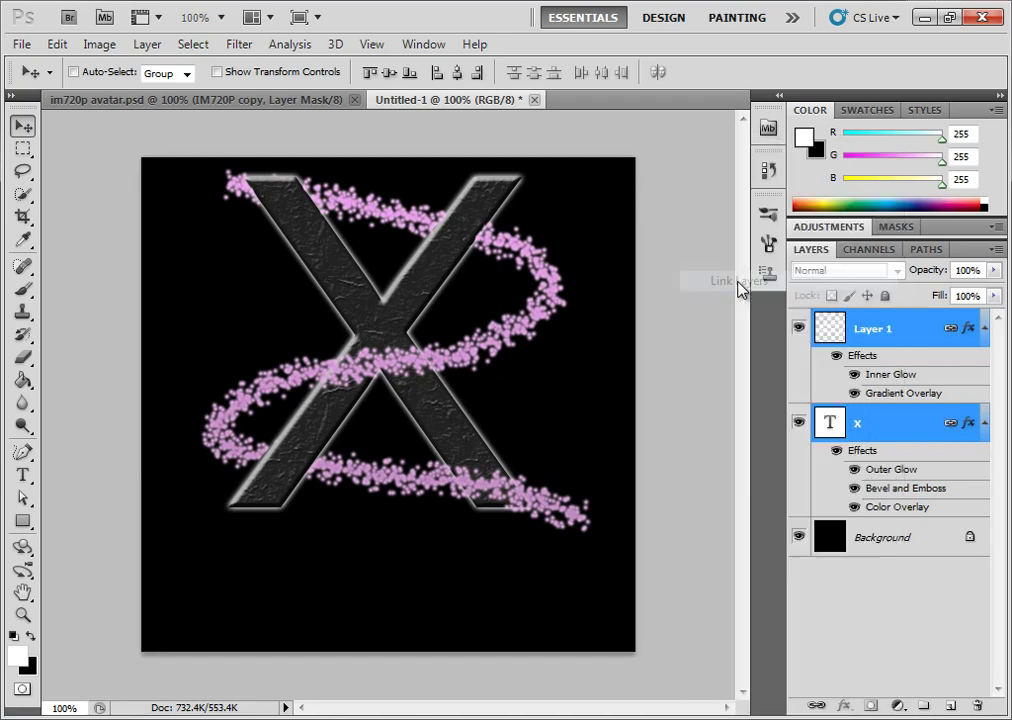
# Step: Merge the sparkle trail and X layers into one layer and move the merged artwork slightly up on the canvas
pyautogui.click(899, 422)
pyautogui.rightClick(899, 422)
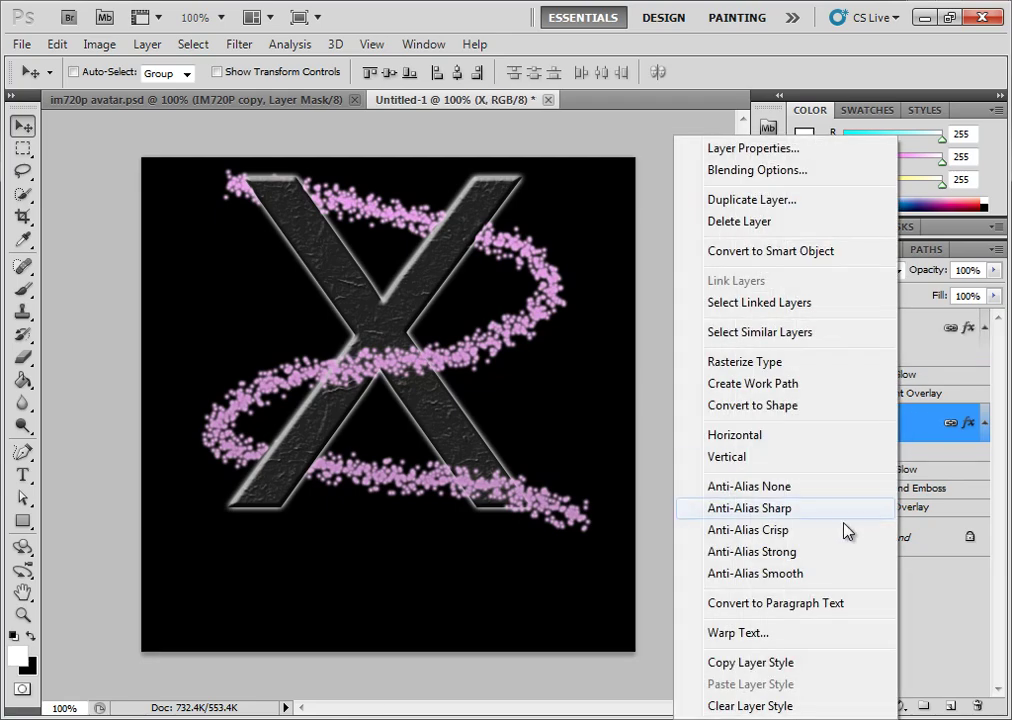
pyautogui.click(903, 333)
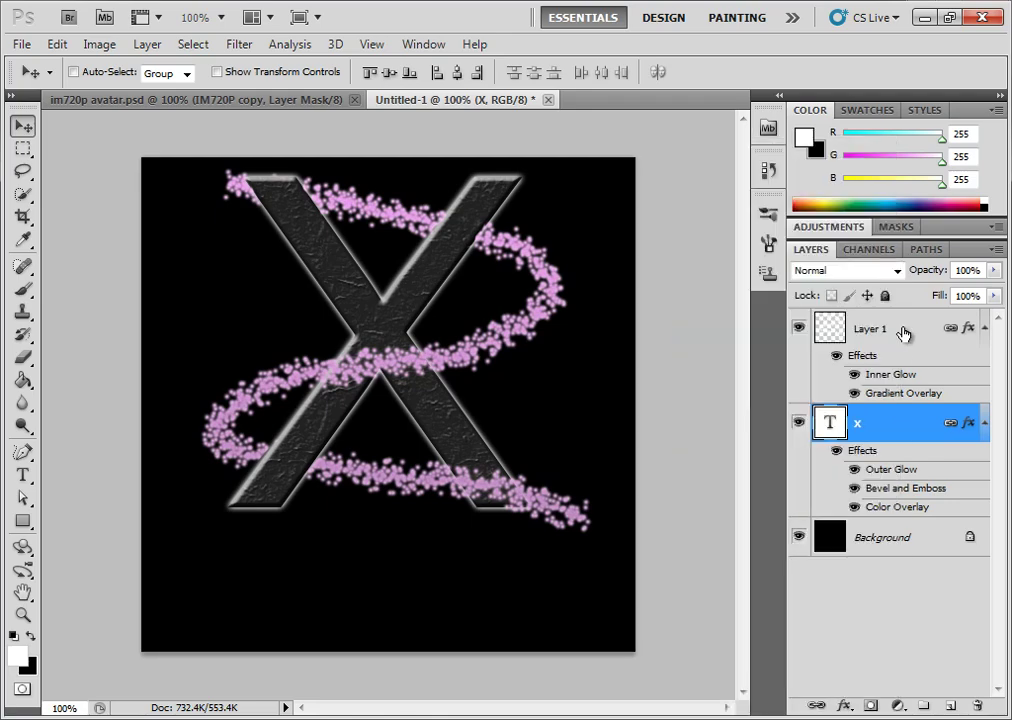
pyautogui.keyDown('ctrl'); pyautogui.click(903, 333); pyautogui.keyUp('ctrl')
pyautogui.rightClick(904, 333)
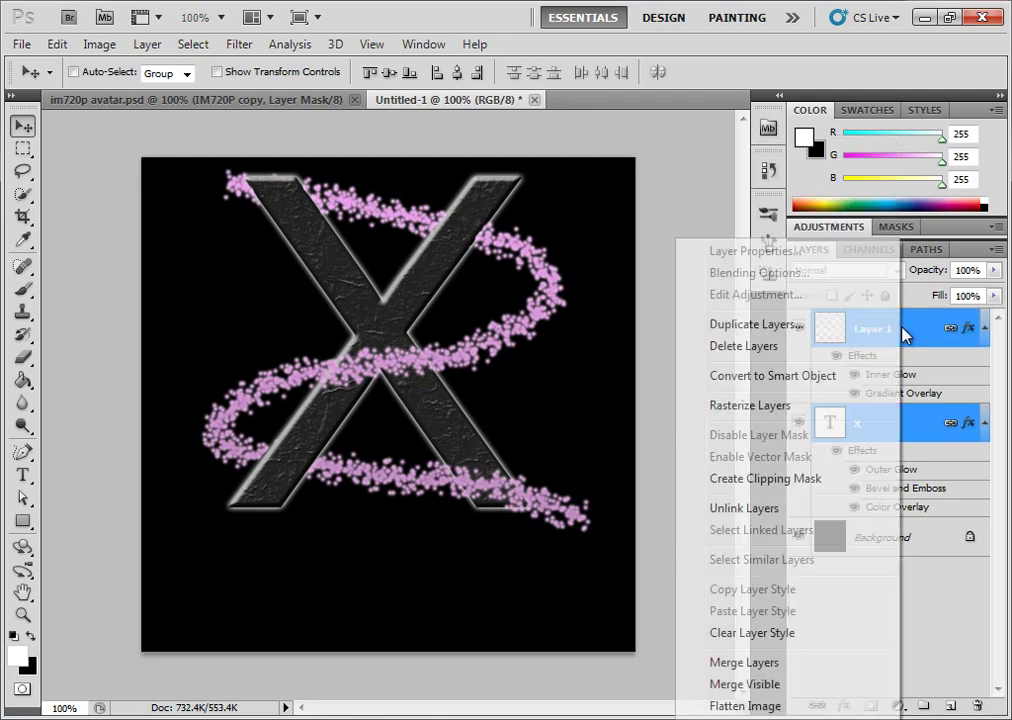
pyautogui.click(782, 665)
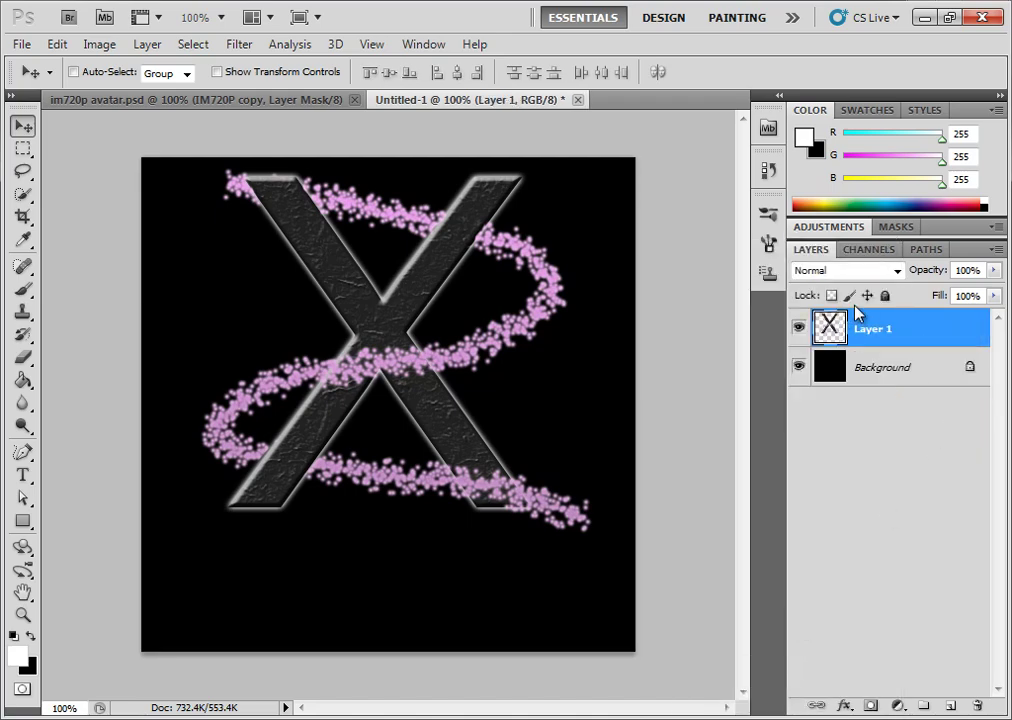
pyautogui.moveTo(413, 328)
pyautogui.mouseDown()
pyautogui.moveTo(439, 337)
pyautogui.moveTo(411, 335)
pyautogui.moveTo(389, 314)
pyautogui.moveTo(399, 316)
pyautogui.mouseUp()
# Step: Add the white text IM720P in Utsaah at 86 pt on a new layer below the X
pyautogui.click(950, 706)
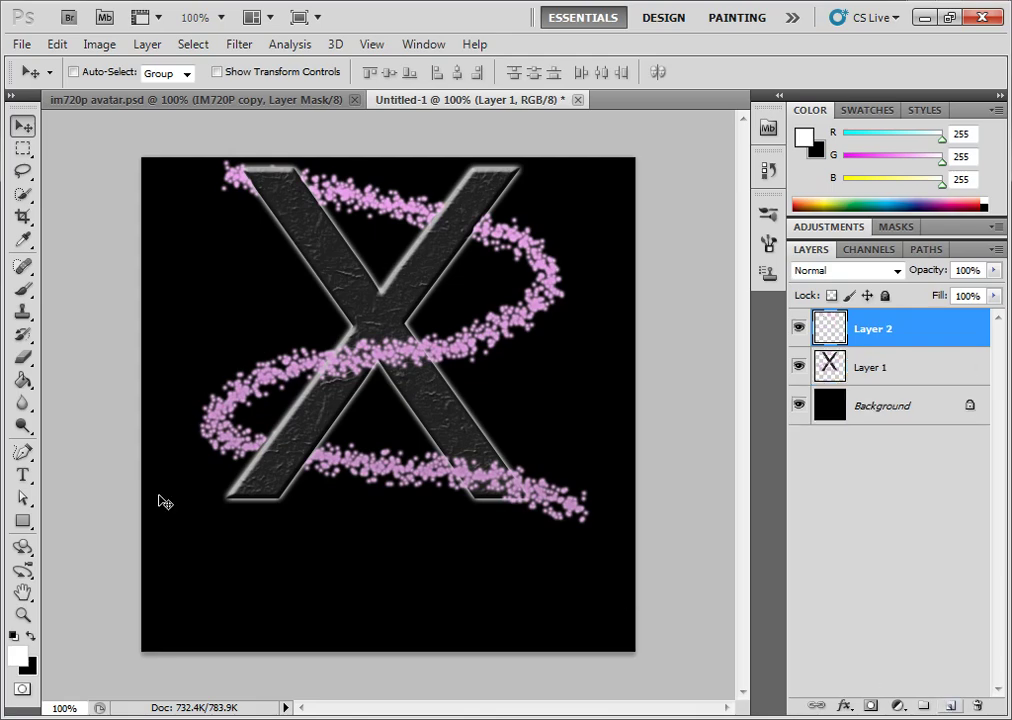
pyautogui.click(22, 475)
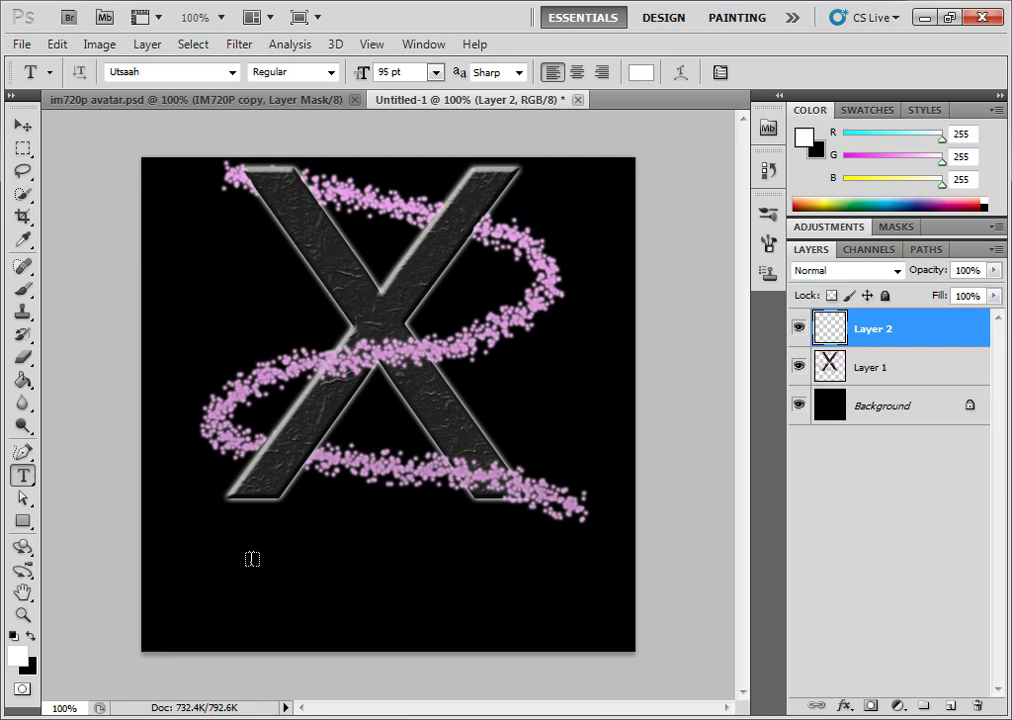
pyautogui.click(253, 558)
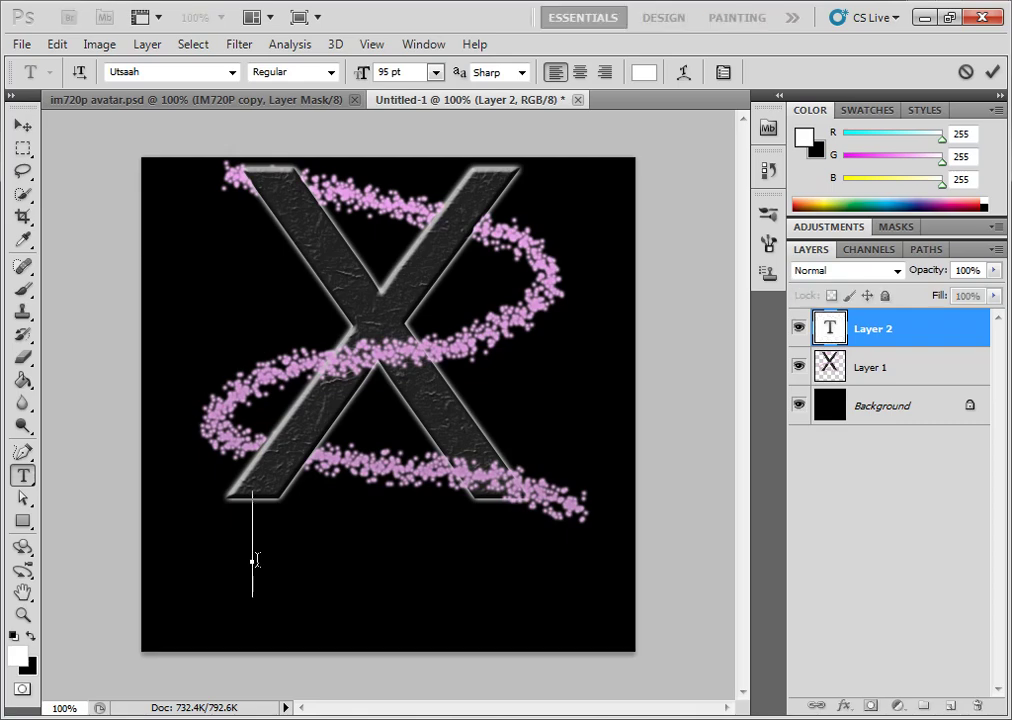
pyautogui.click(381, 73)
pyautogui.write('86')
pyautogui.click(260, 548)
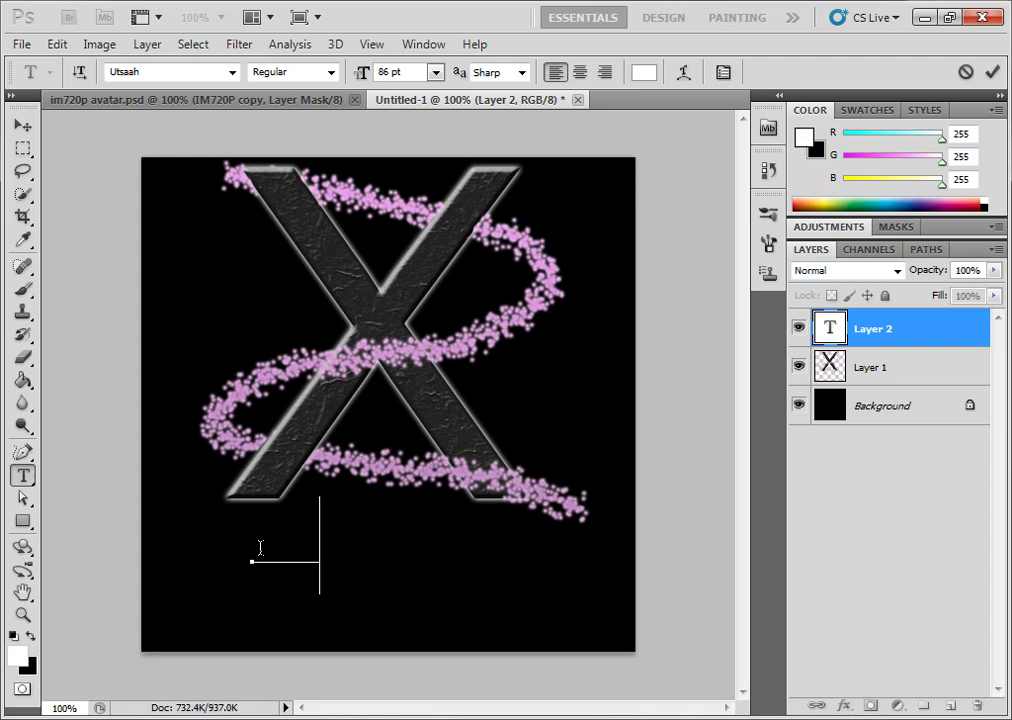
pyautogui.write('Im')
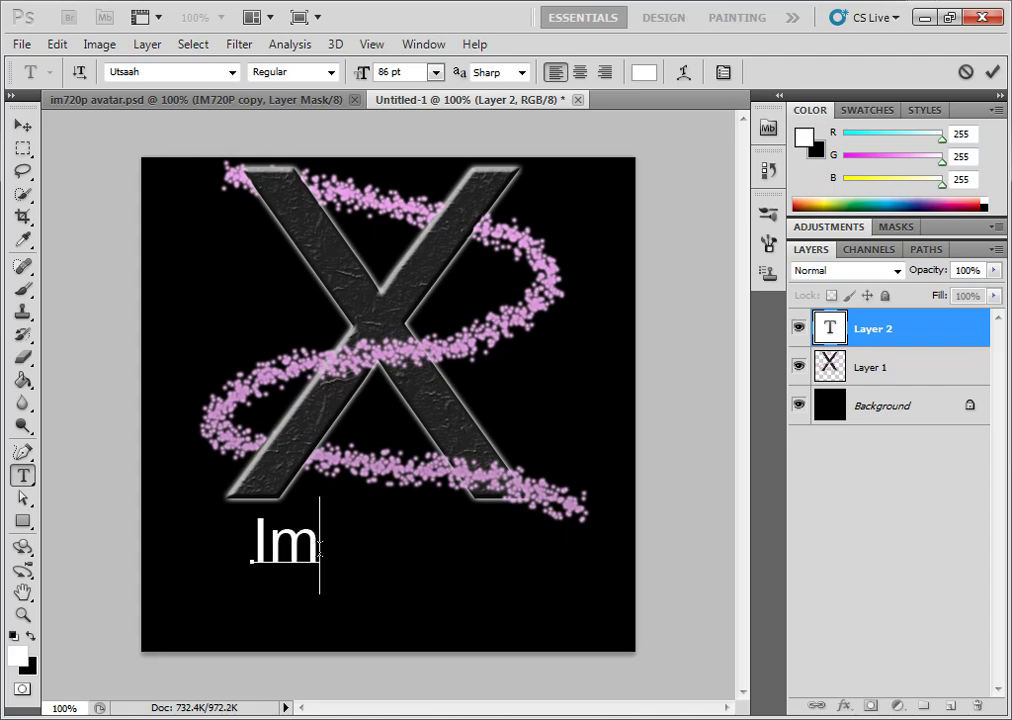
pyautogui.press('Left')
pyautogui.press('Right')
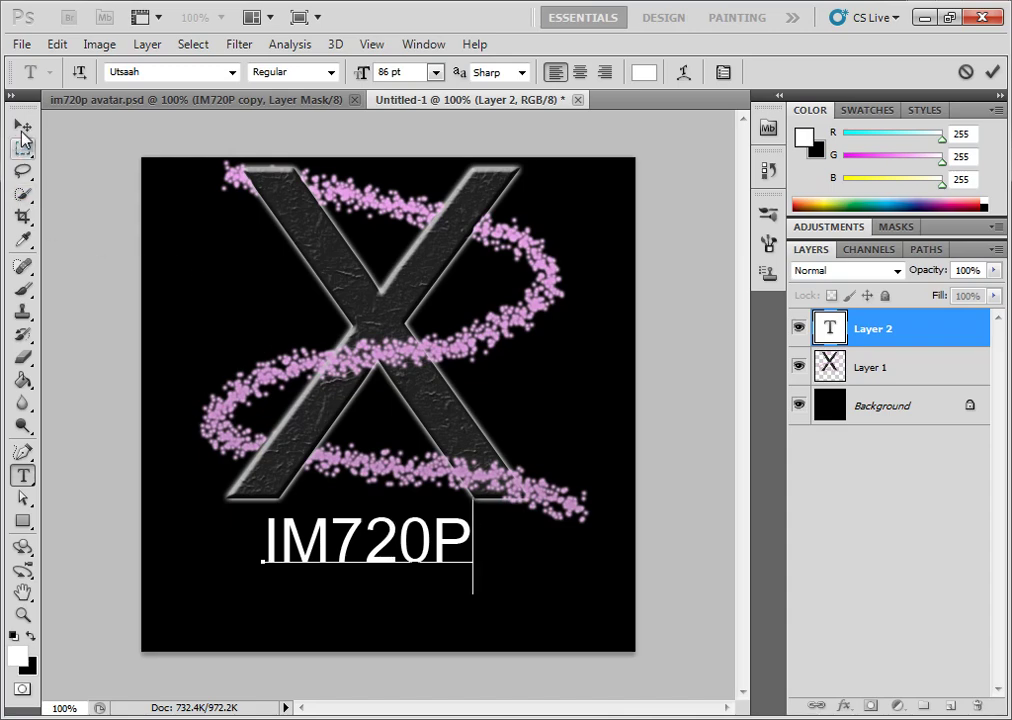
pyautogui.click(22, 126)
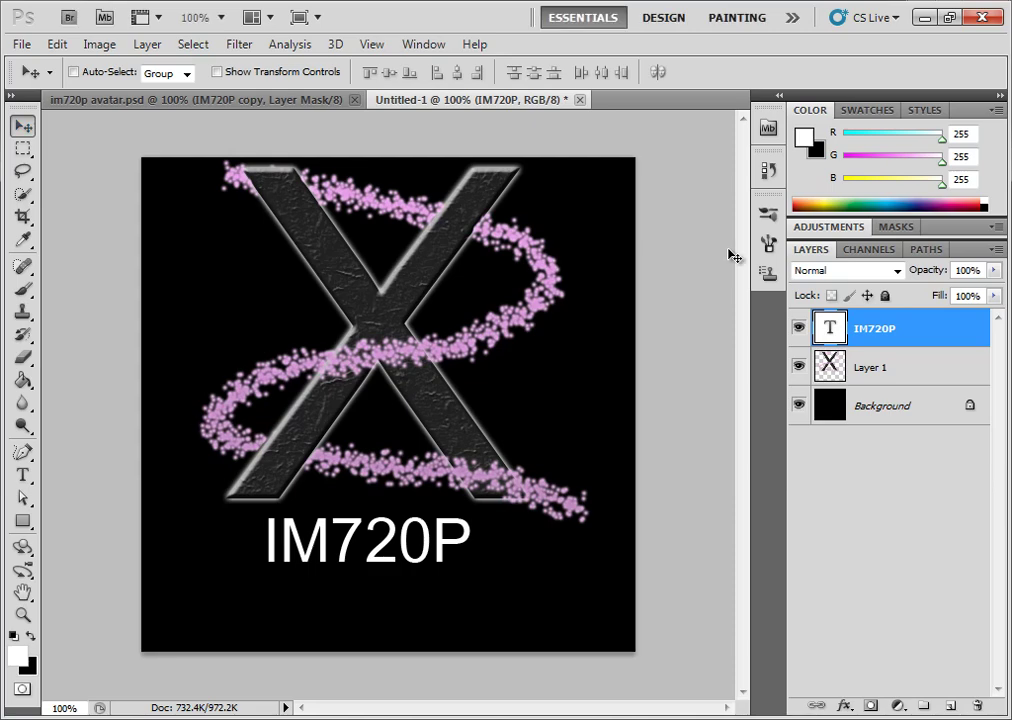
# Step: Duplicate the IM720P text layer within the same document, keeping the name IM720P copy
pyautogui.moveTo(921, 332); pyautogui.dragTo(950, 700)
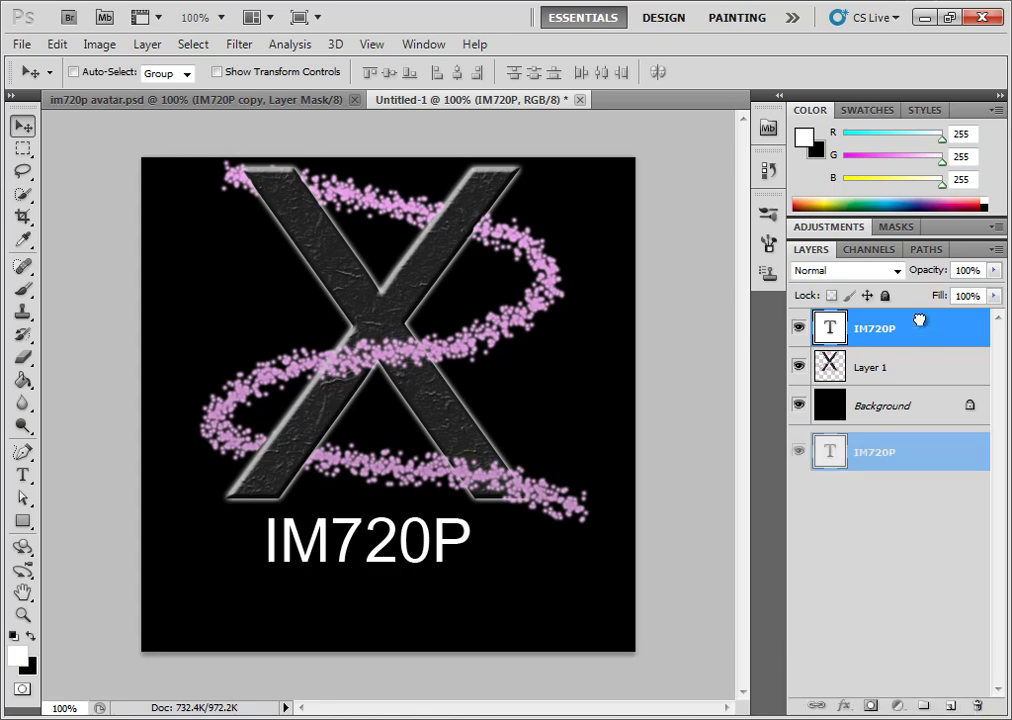
pyautogui.rightClick(921, 334)
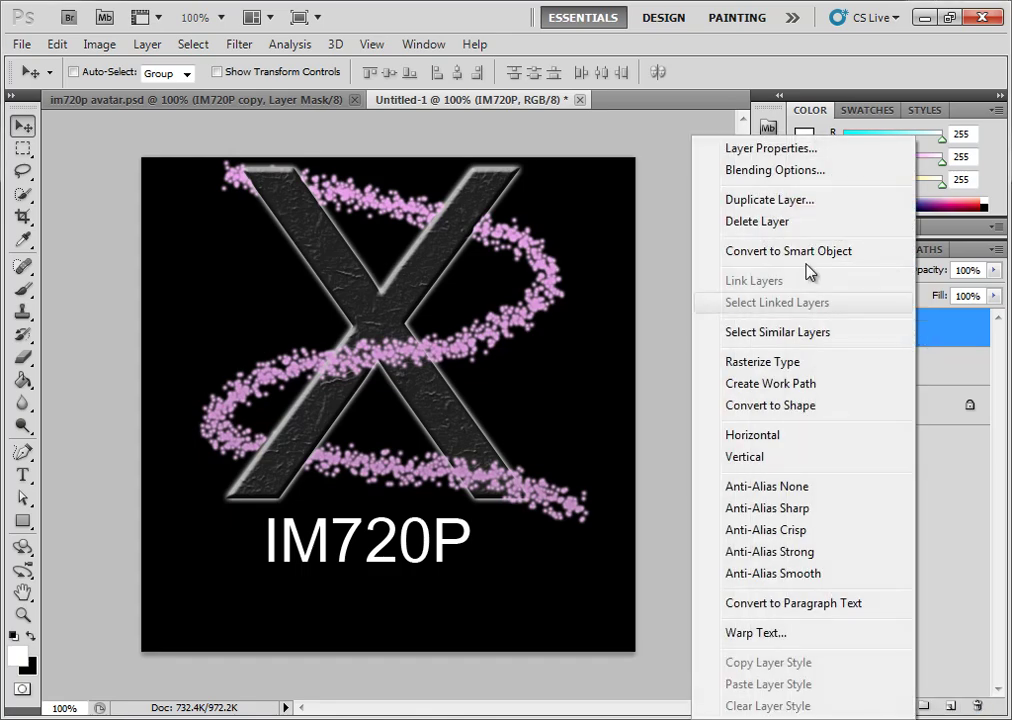
pyautogui.click(785, 200)
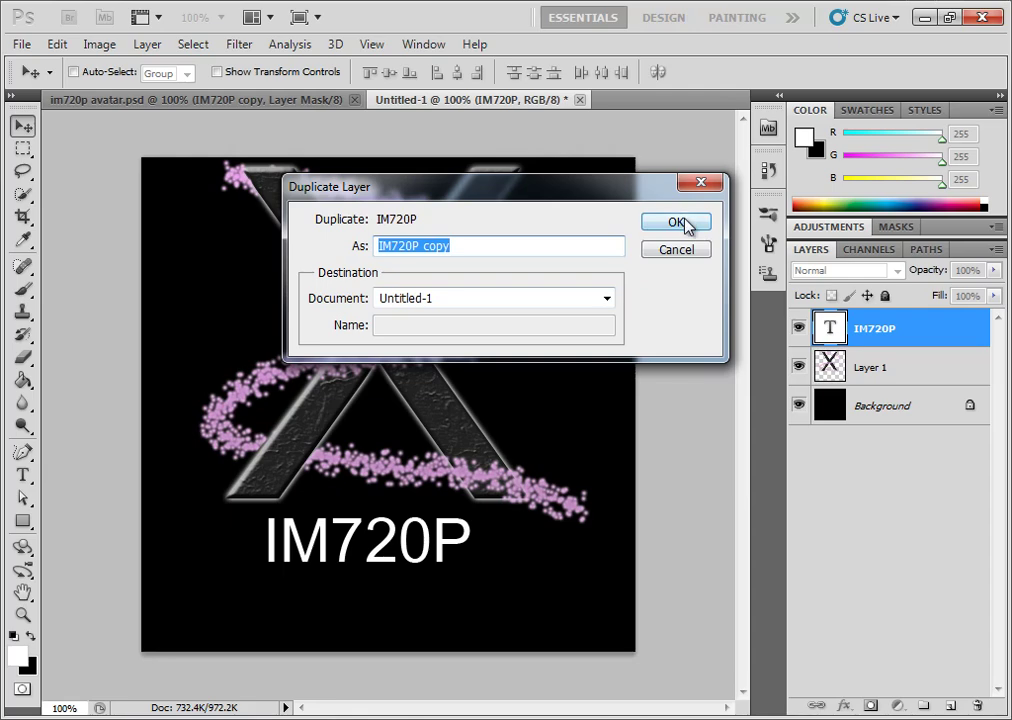
pyautogui.click(679, 221)
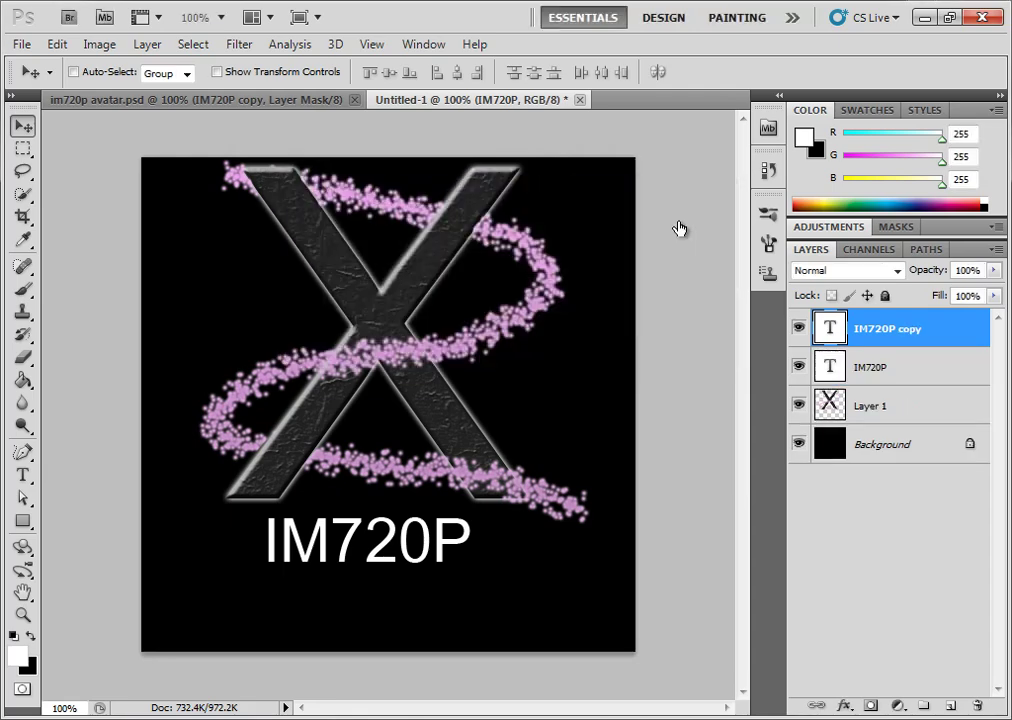
pyautogui.doubleClick(900, 332)
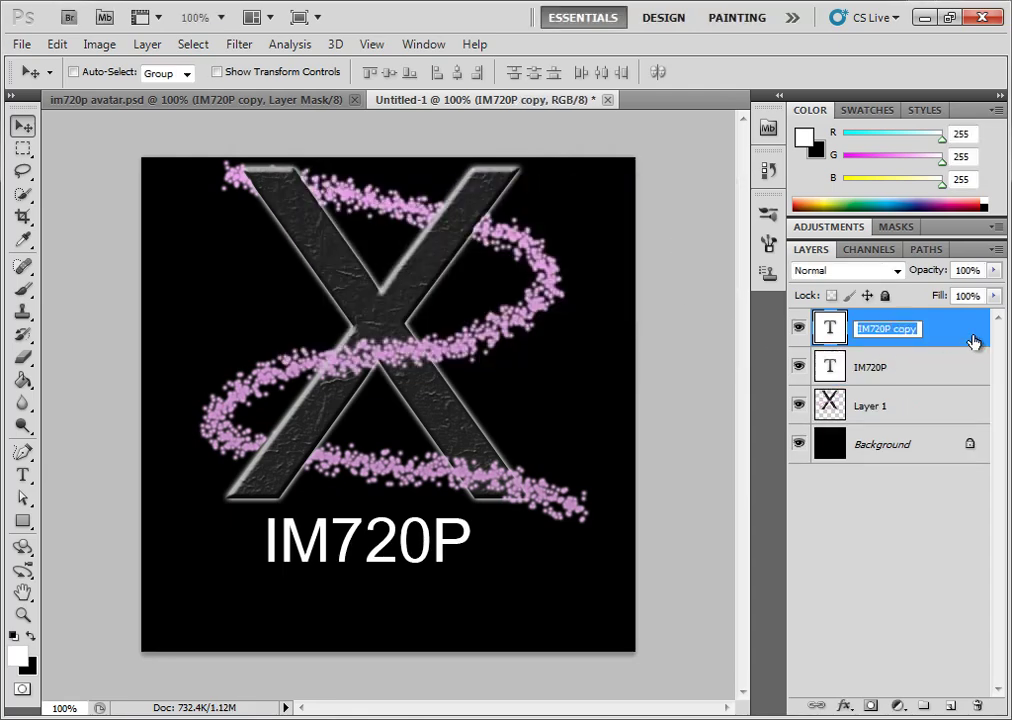
pyautogui.press('Return')
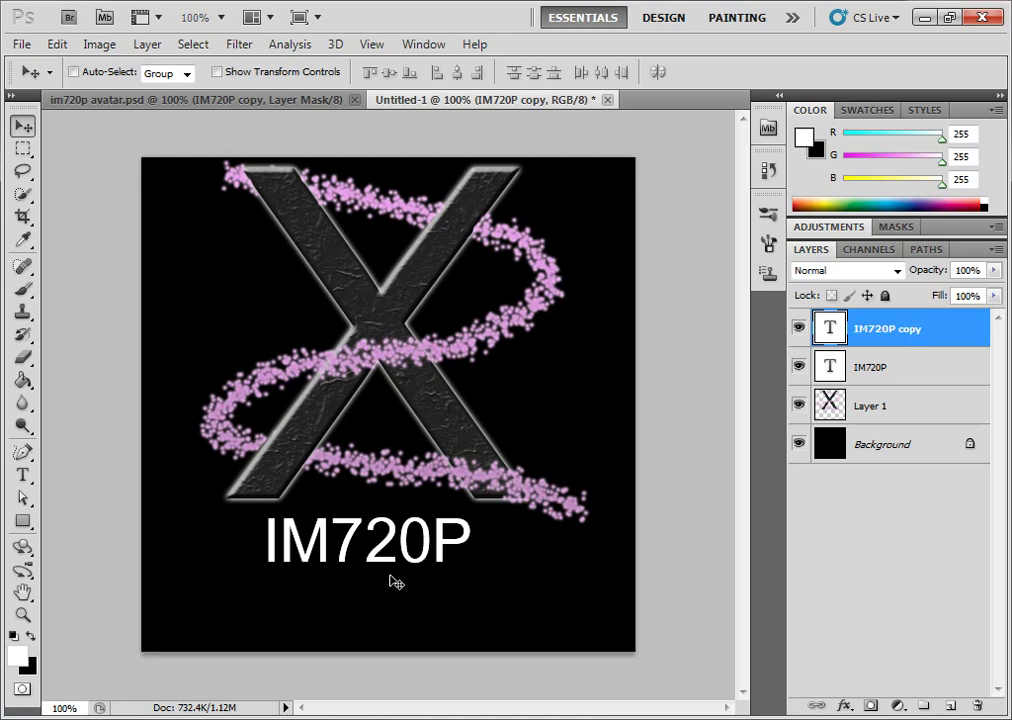
# Step: Flip the copied text upside down with Free Transform at about -81% height and place it directly beneath the original as a reflection
pyautogui.hotkey('ctrl', 't')
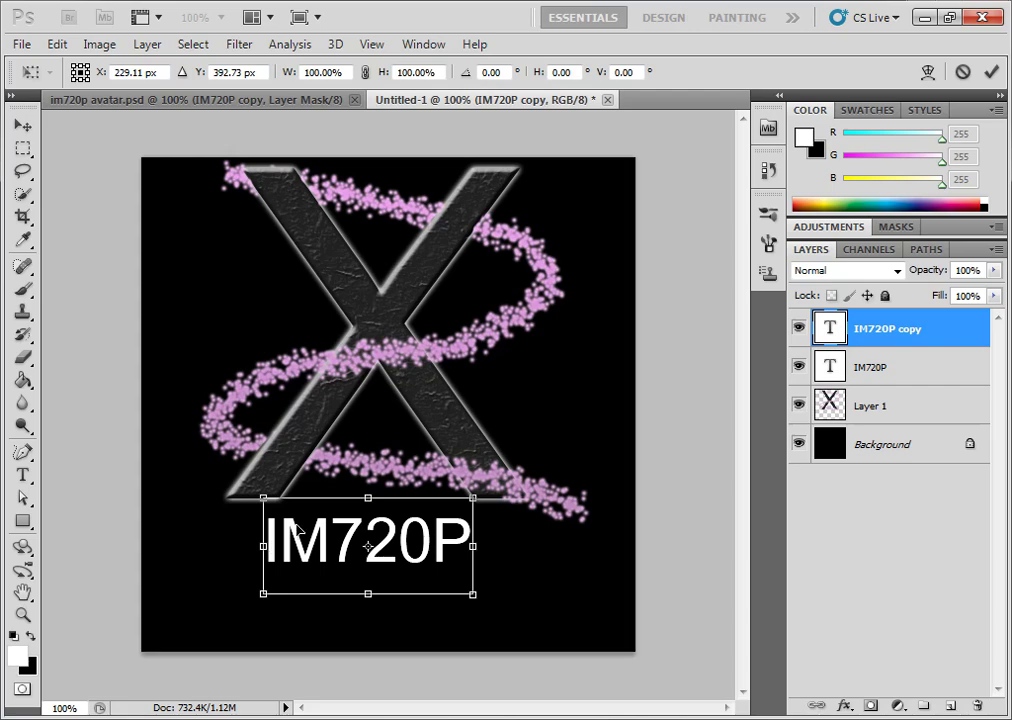
pyautogui.moveTo(368, 497); pyautogui.dragTo(370, 667)
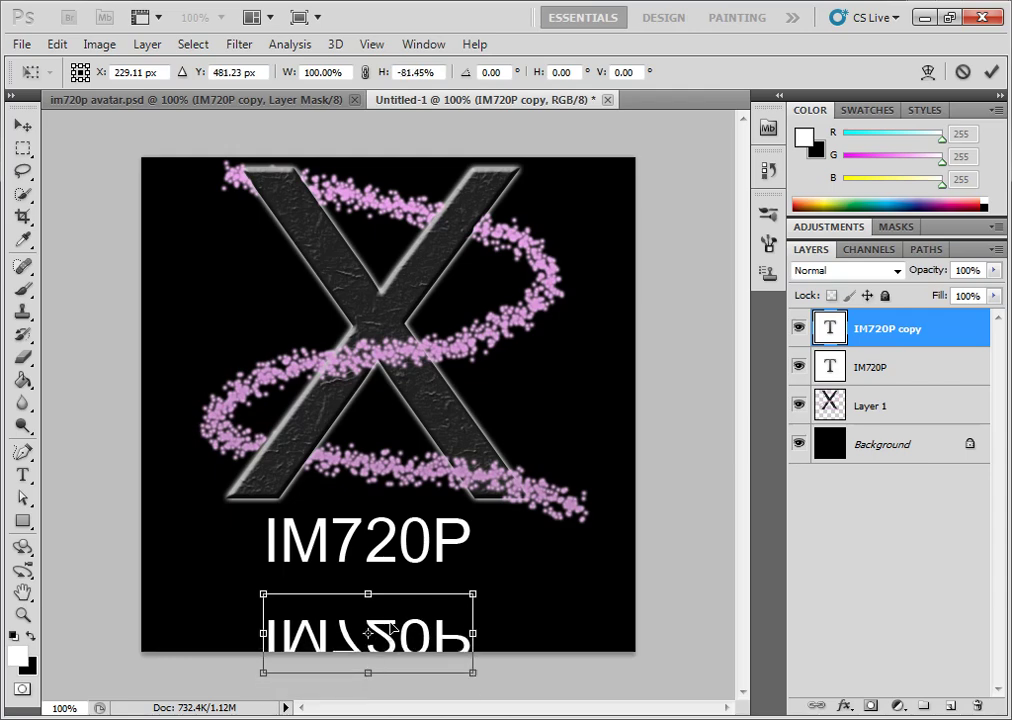
pyautogui.click(22, 122)
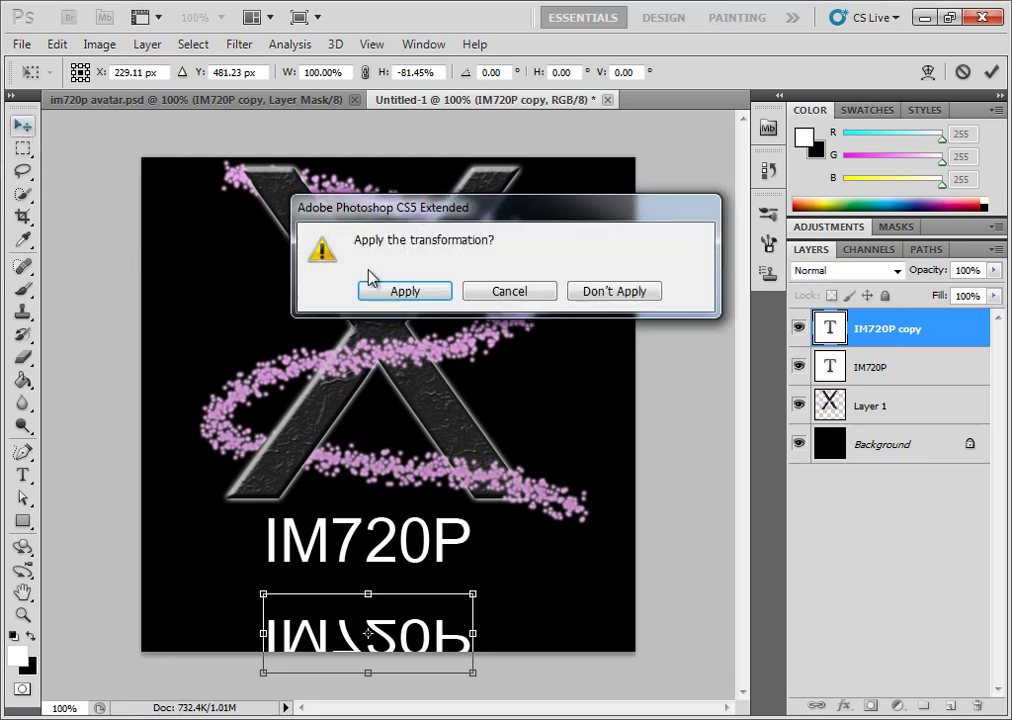
pyautogui.click(403, 290)
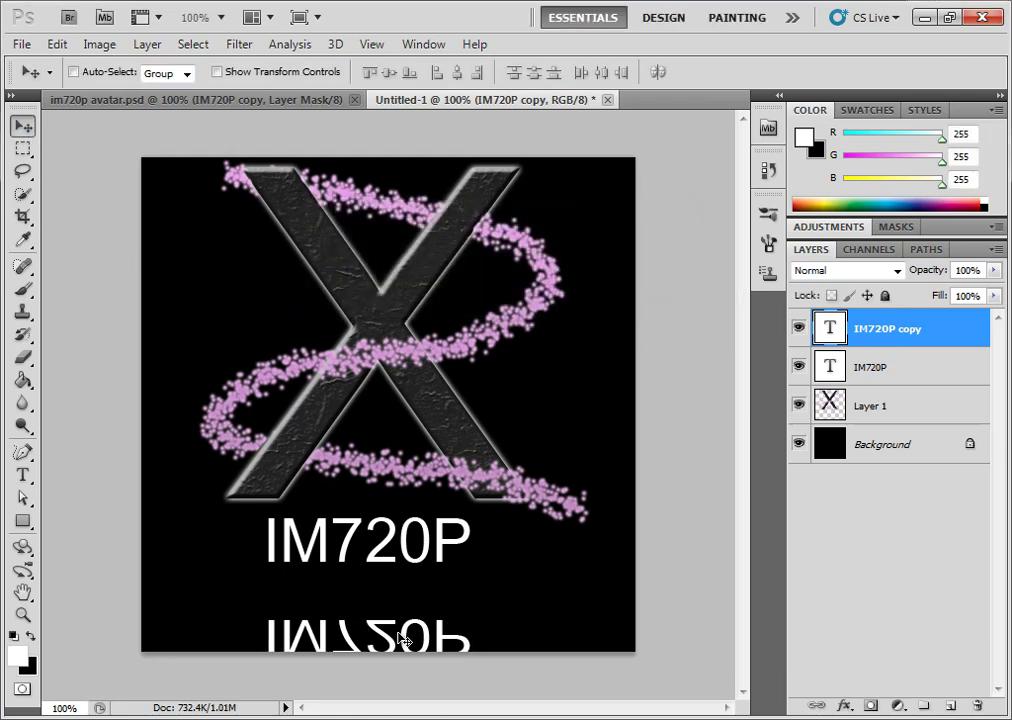
pyautogui.moveTo(396, 630); pyautogui.dragTo(394, 586)
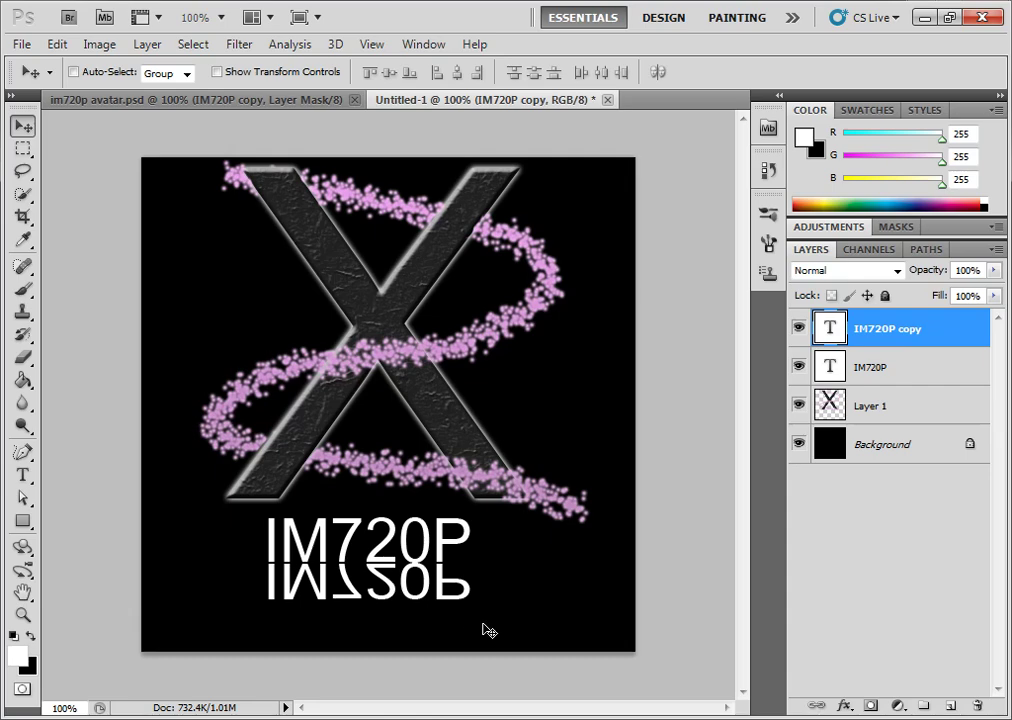
# Step: Stretch the flipped IM720P copy text slightly downward with Free Transform to about 106% height and apply the change
pyautogui.hotkey('ctrl', 't')
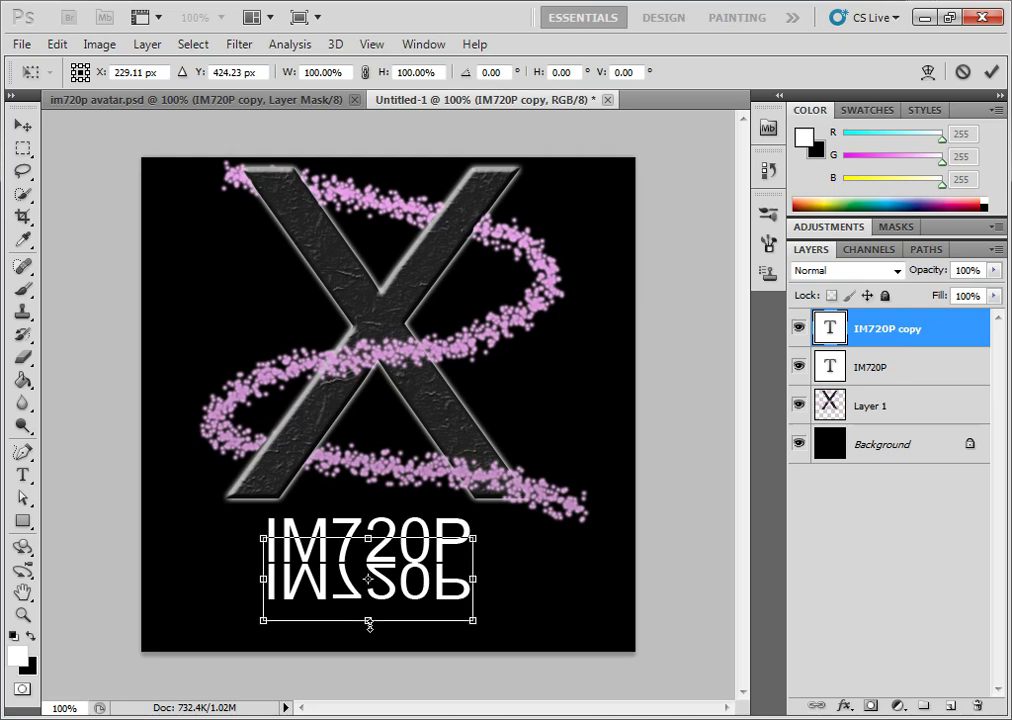
pyautogui.moveTo(369, 619); pyautogui.dragTo(369, 624)
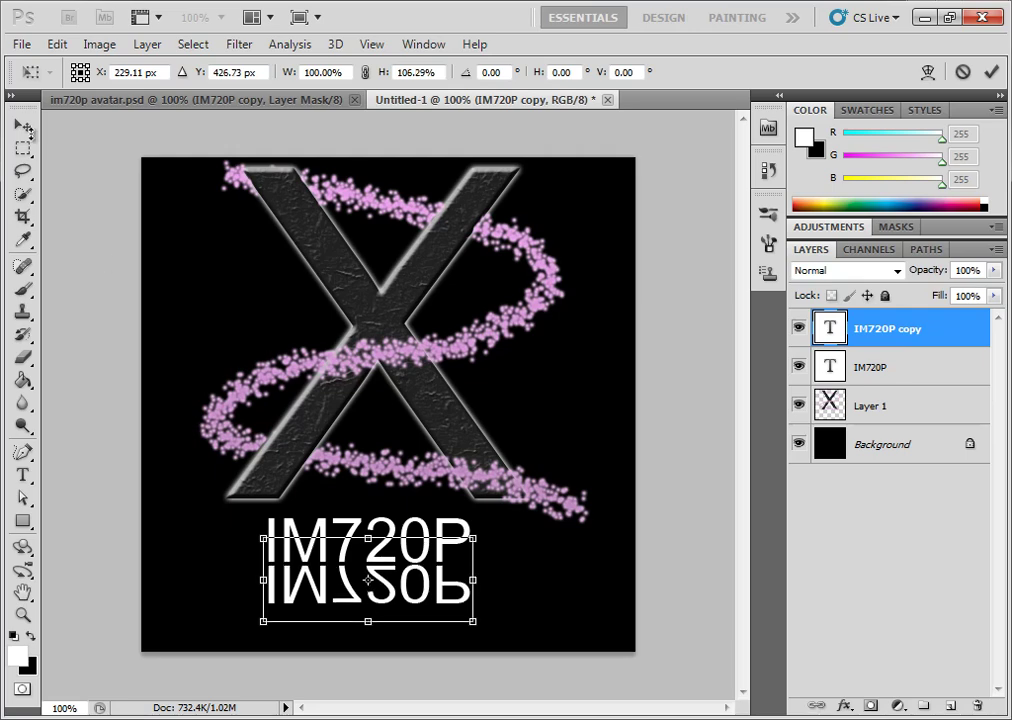
pyautogui.click(22, 124)
pyautogui.click(405, 291)
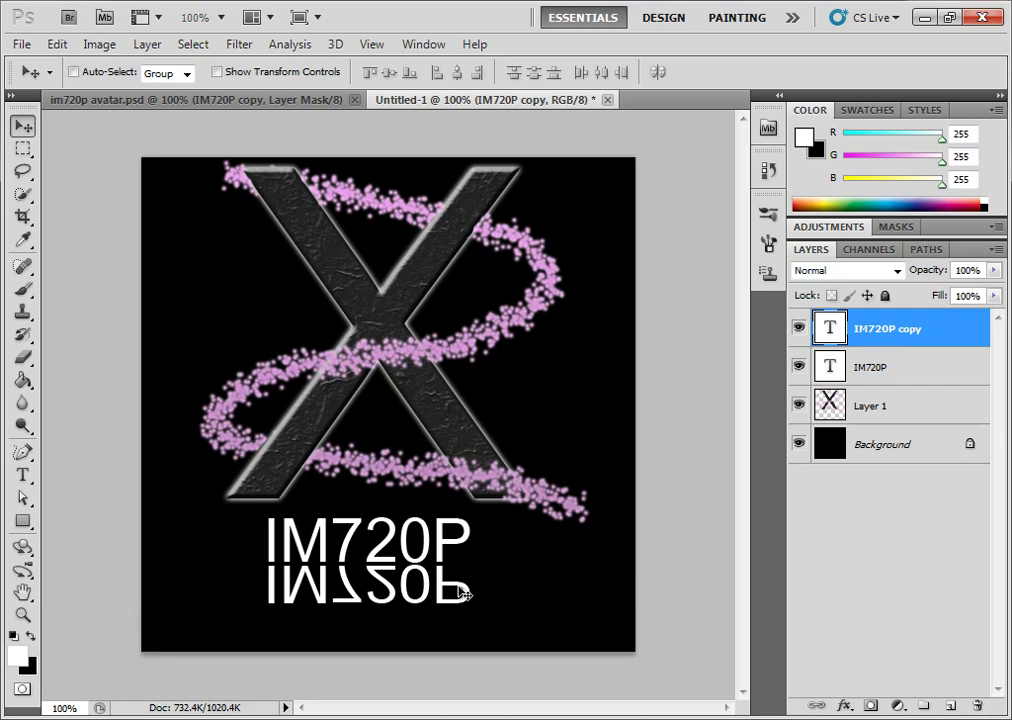
# Step: Add a layer mask to the IM720P copy layer and activate the Gradient Tool for painting on it
pyautogui.click(870, 706)
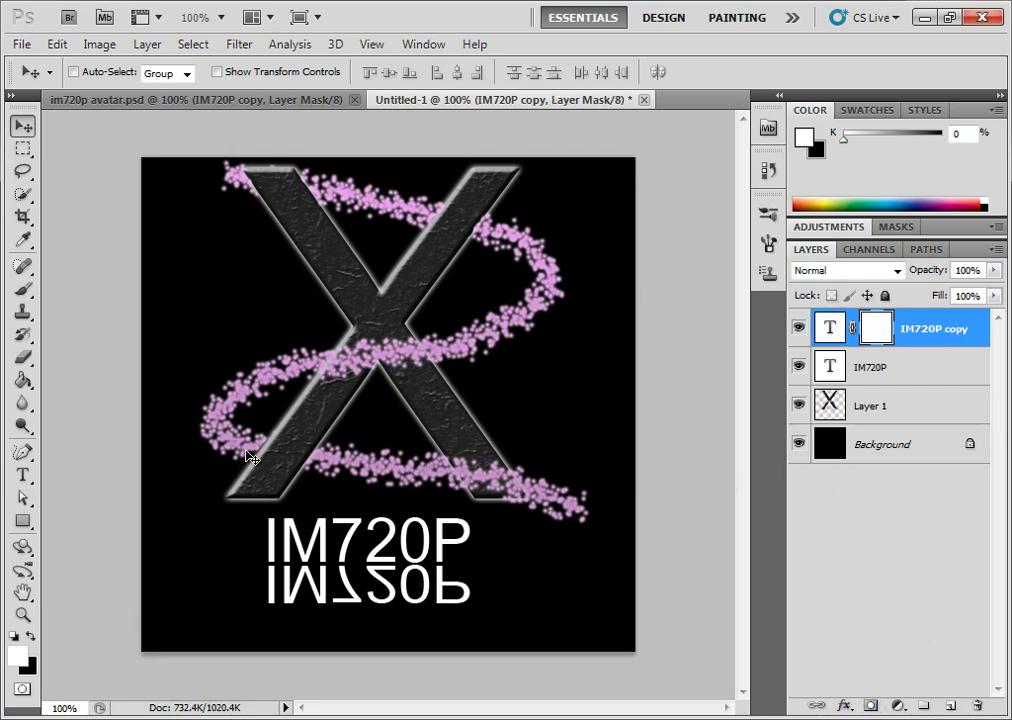
pyautogui.click(28, 380)
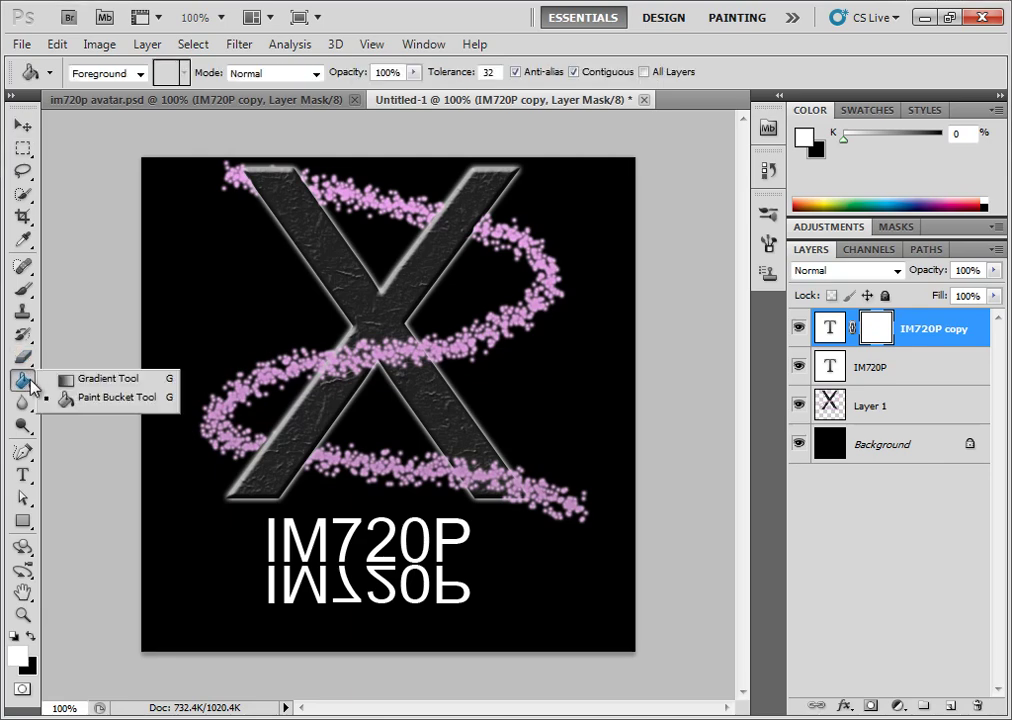
pyautogui.click(90, 385)
# Step: Try to fade the reflected text by drawing a white-to-transparent linear gradient vertically across its layer mask
pyautogui.click(146, 73)
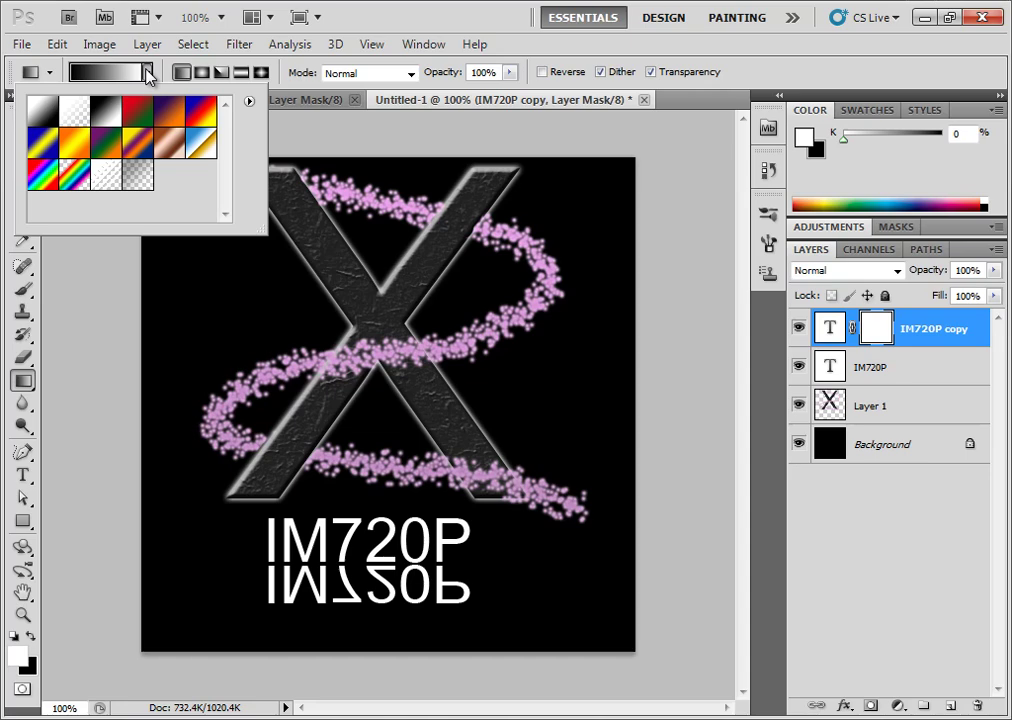
pyautogui.click(78, 110)
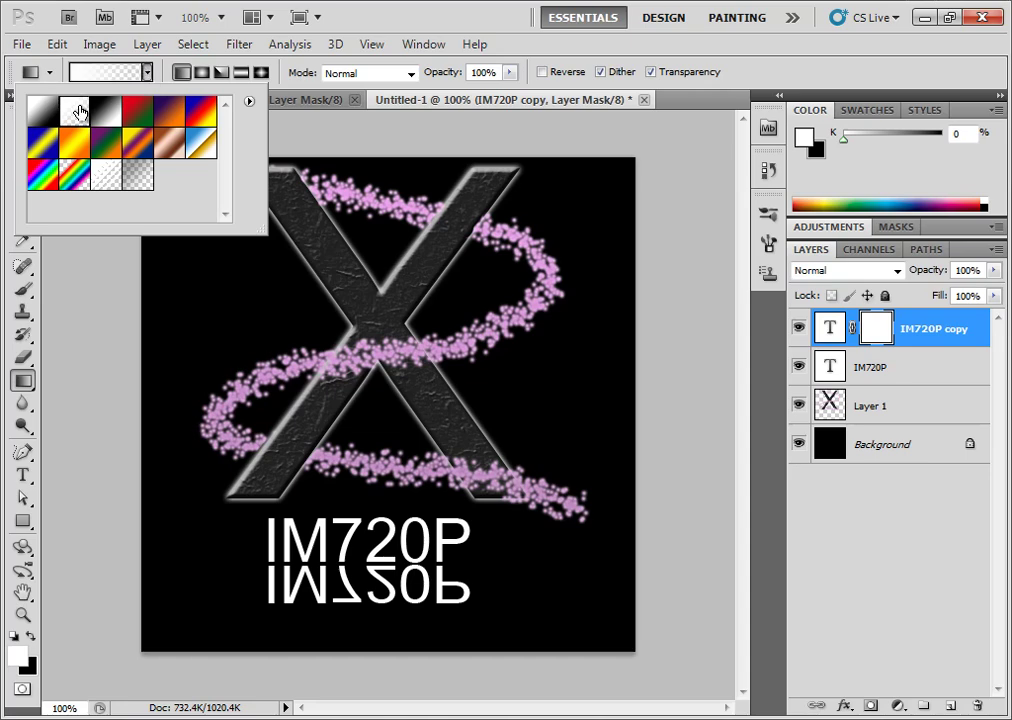
pyautogui.click(353, 621)
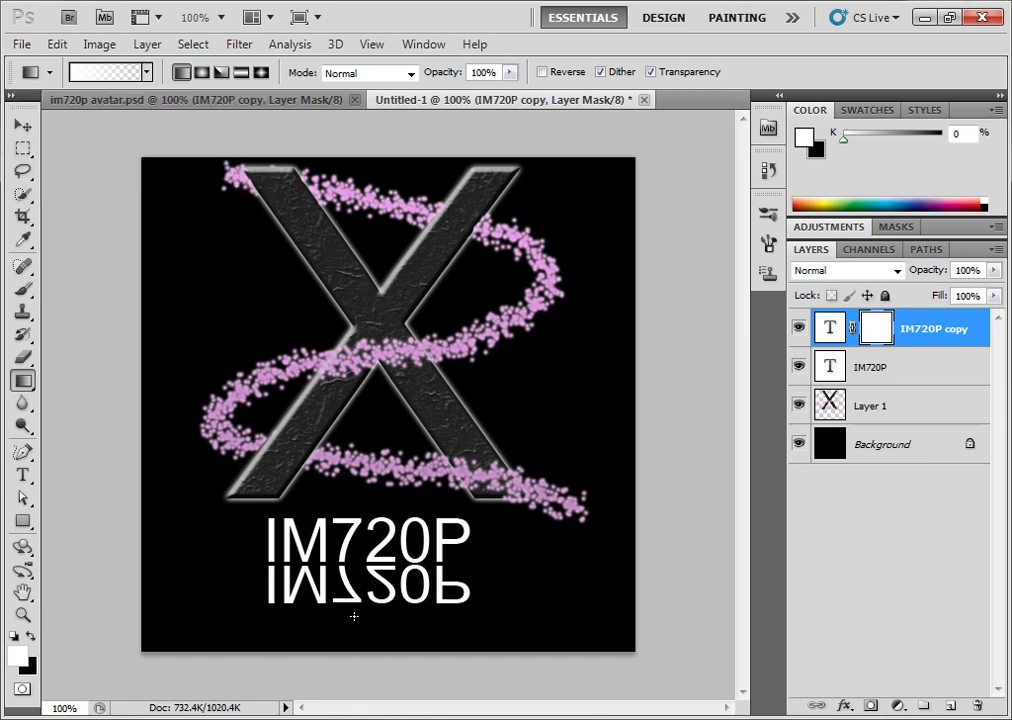
pyautogui.moveTo(349, 533); pyautogui.dragTo(353, 620)
pyautogui.moveTo(353, 621); pyautogui.dragTo(353, 620)
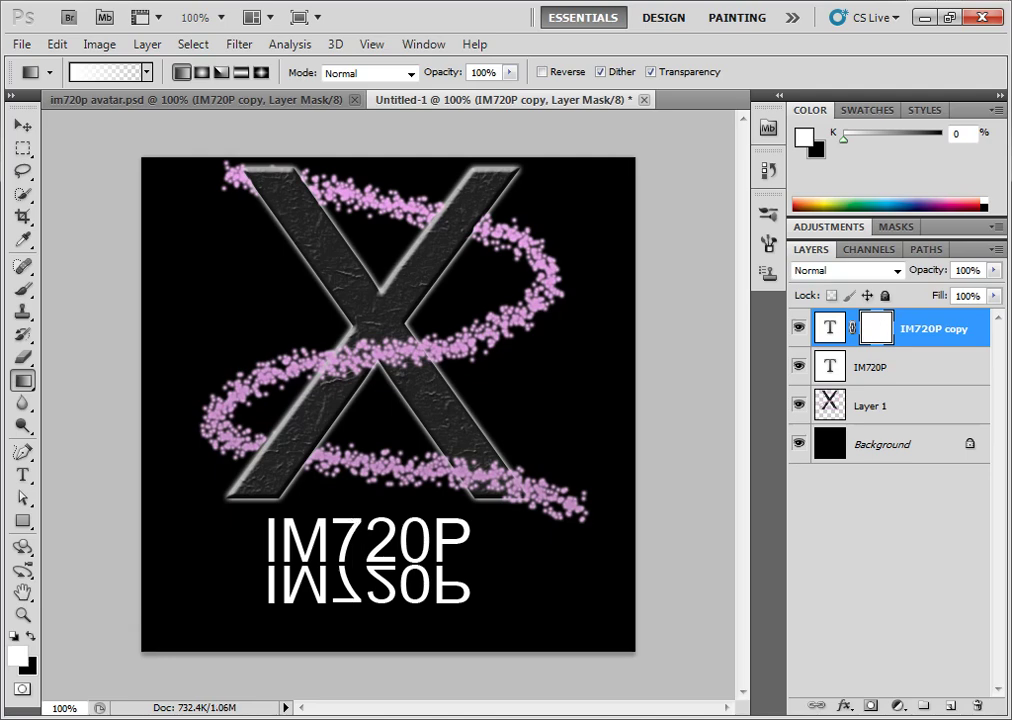
# Step: Fade the reflected text toward its lower edge with a black-to-white linear gradient drawn upward from just beneath it on the layer mask
pyautogui.click(146, 72)
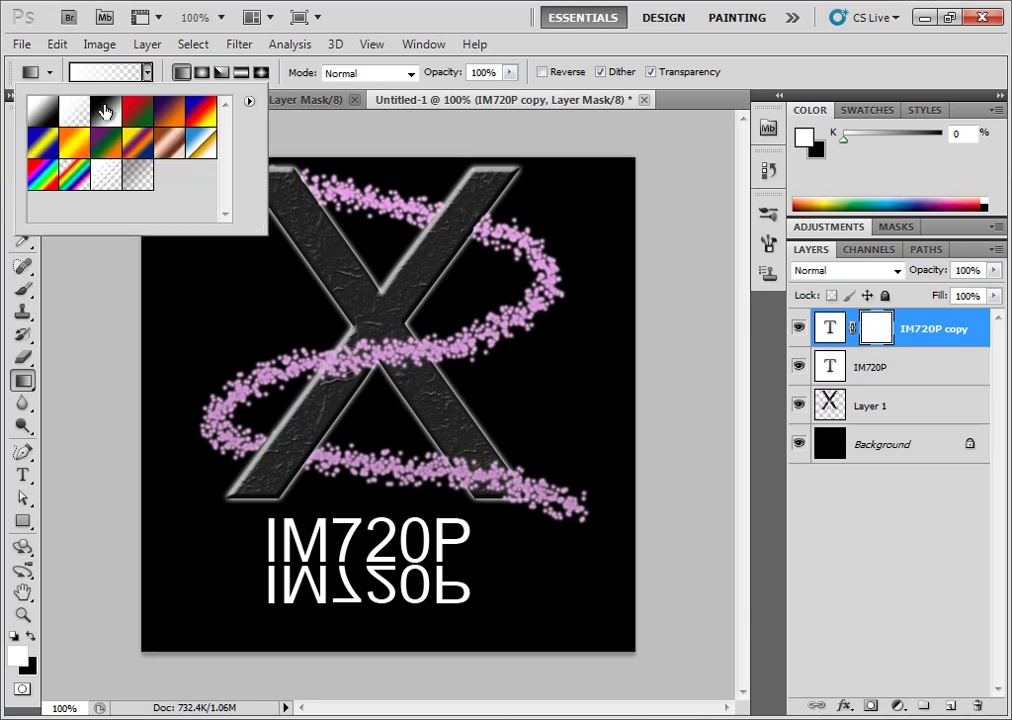
pyautogui.click(104, 111)
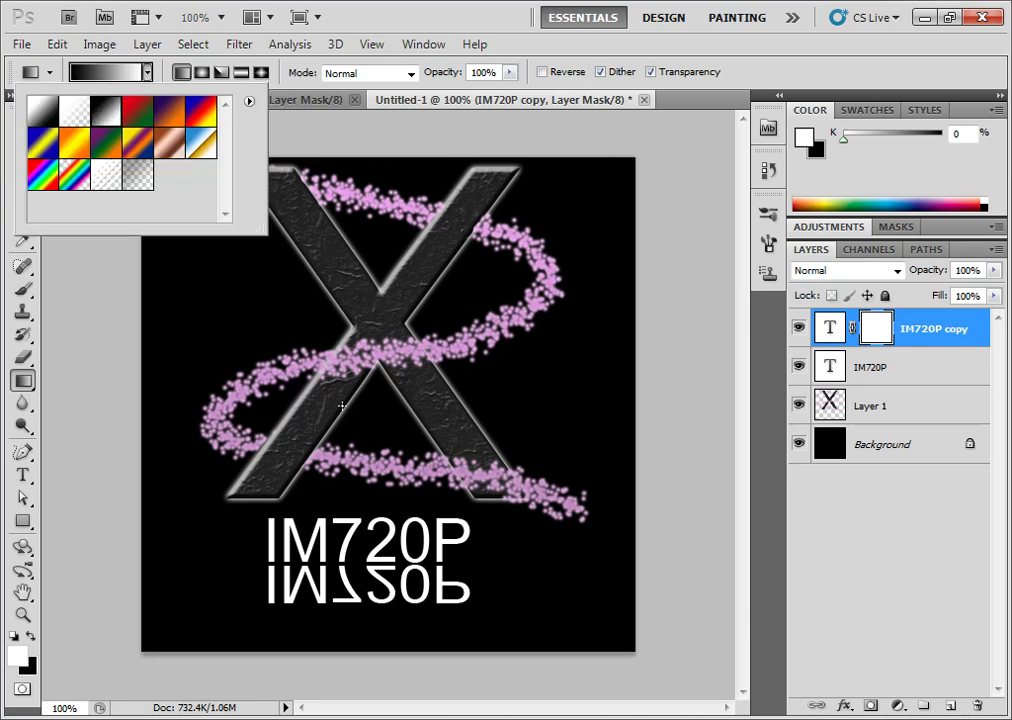
pyautogui.click(357, 611)
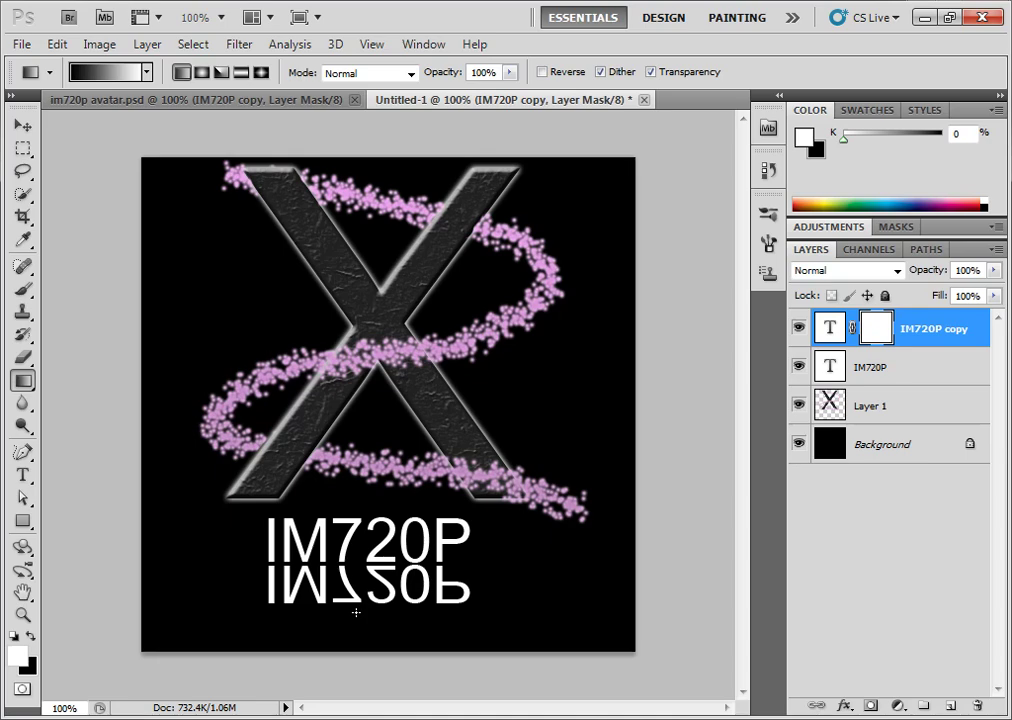
pyautogui.moveTo(346, 519); pyautogui.dragTo(355, 608)
pyautogui.moveTo(353, 508); pyautogui.dragTo(354, 510)
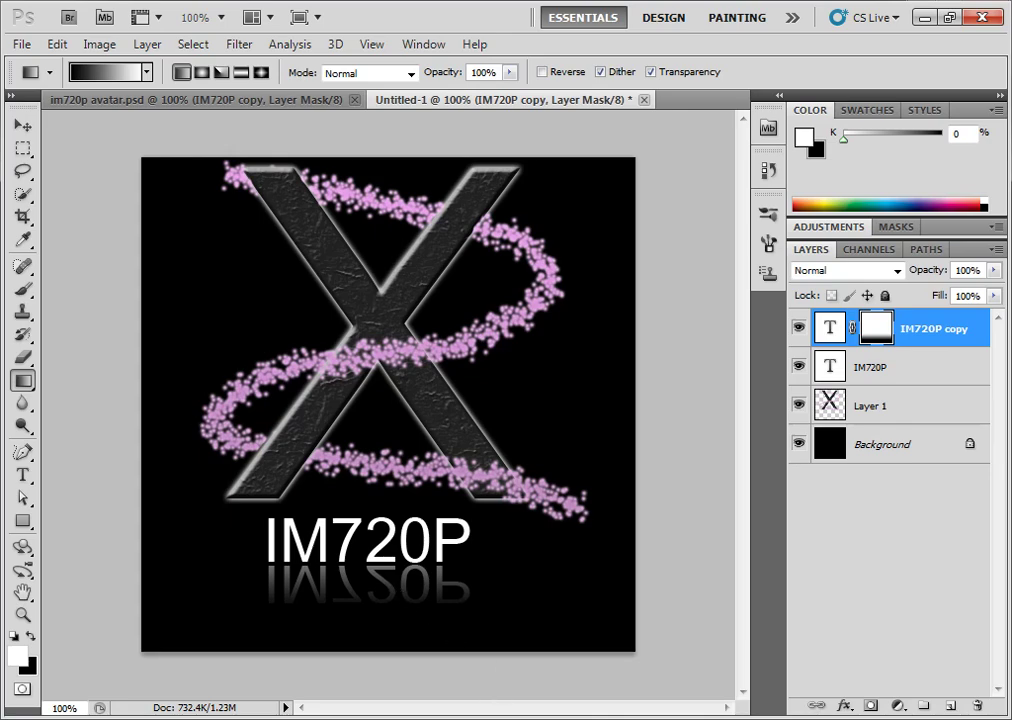
pyautogui.click(567, 716)
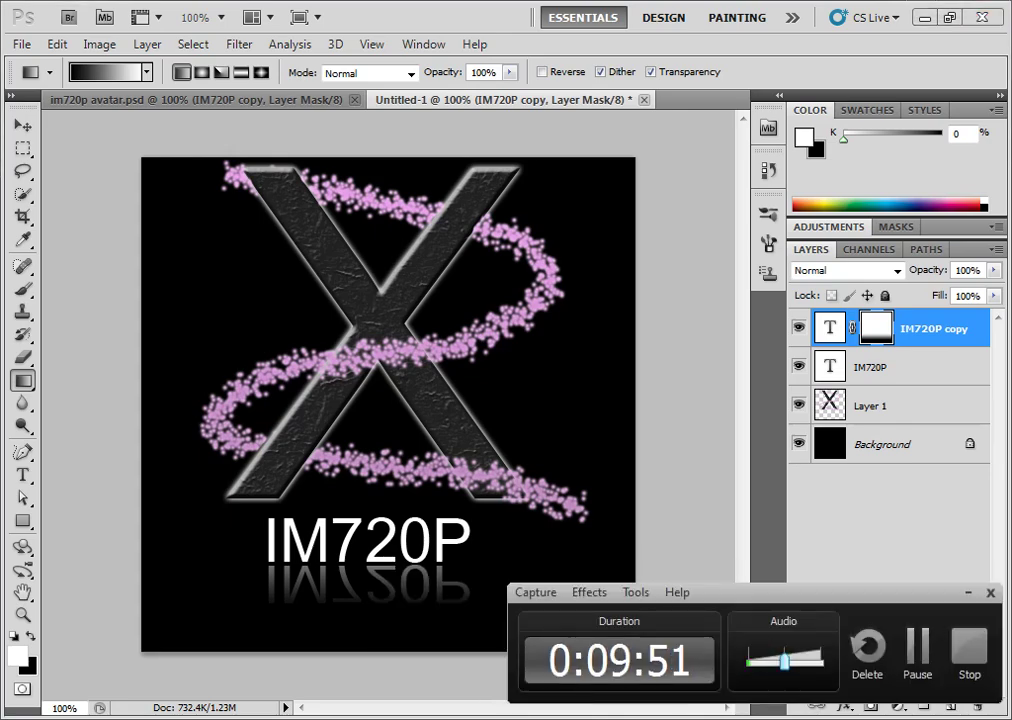